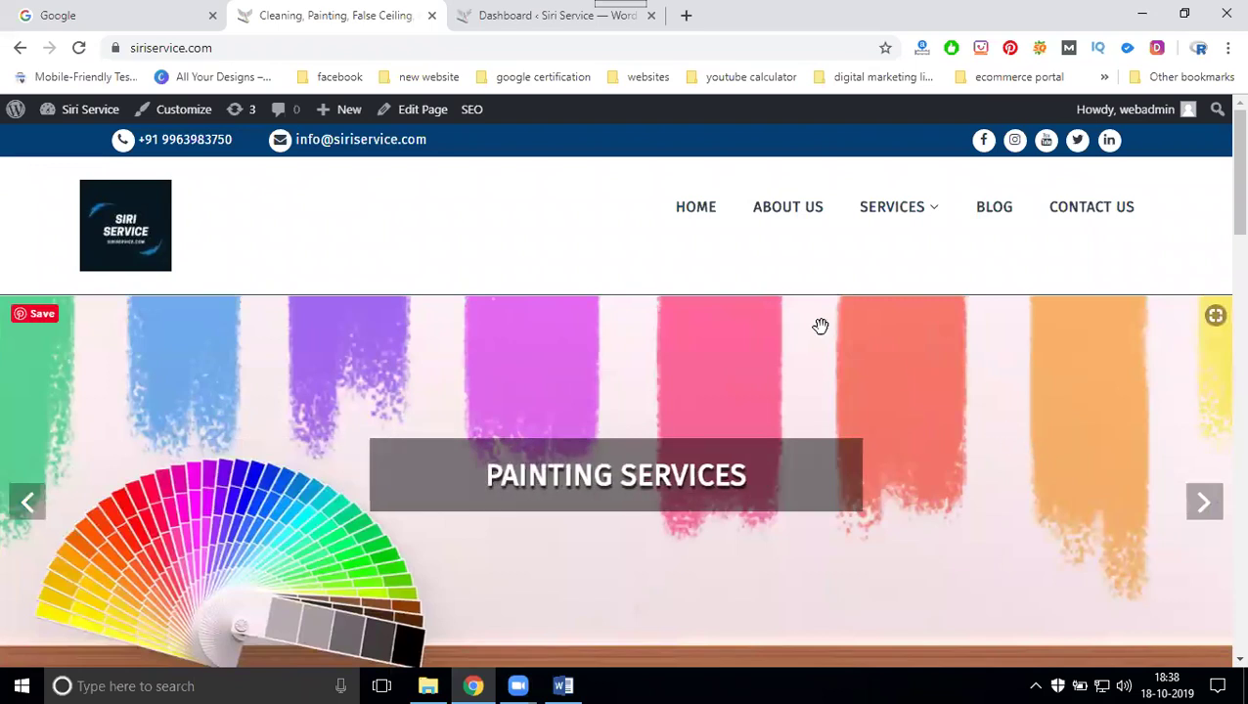
Open the Installed Plugins page from the site's admin dashboard
click(543, 17)
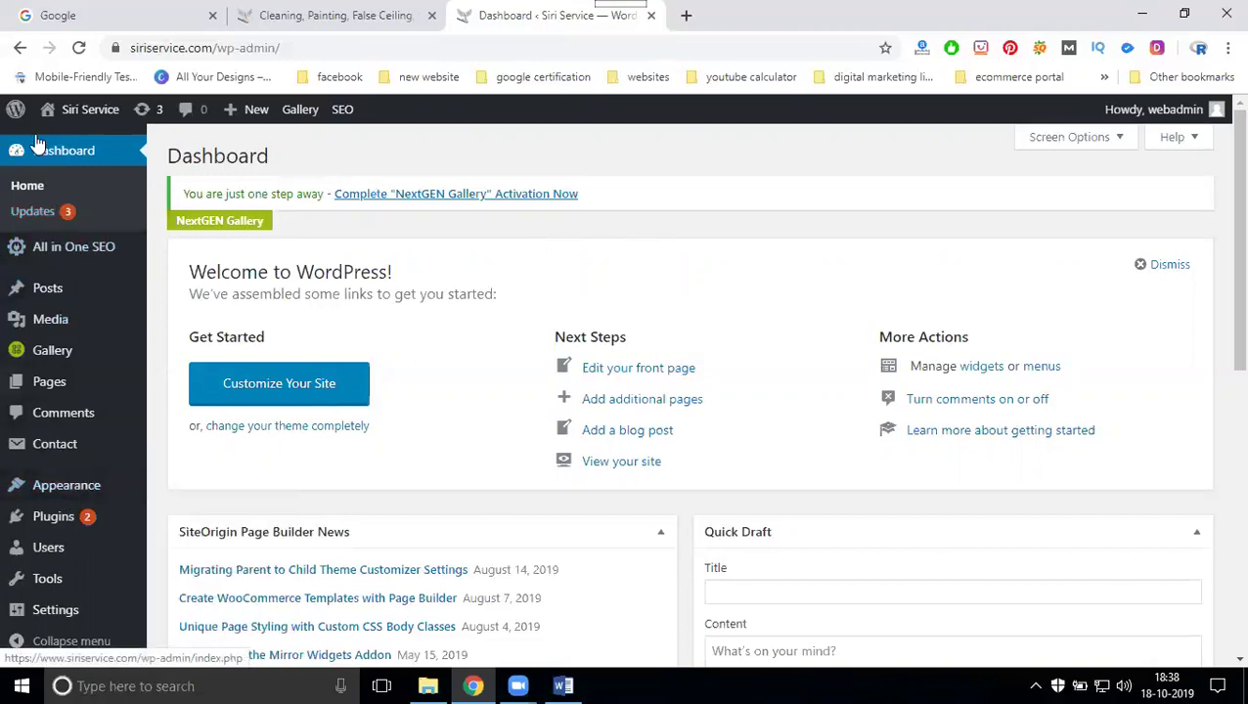
click(59, 526)
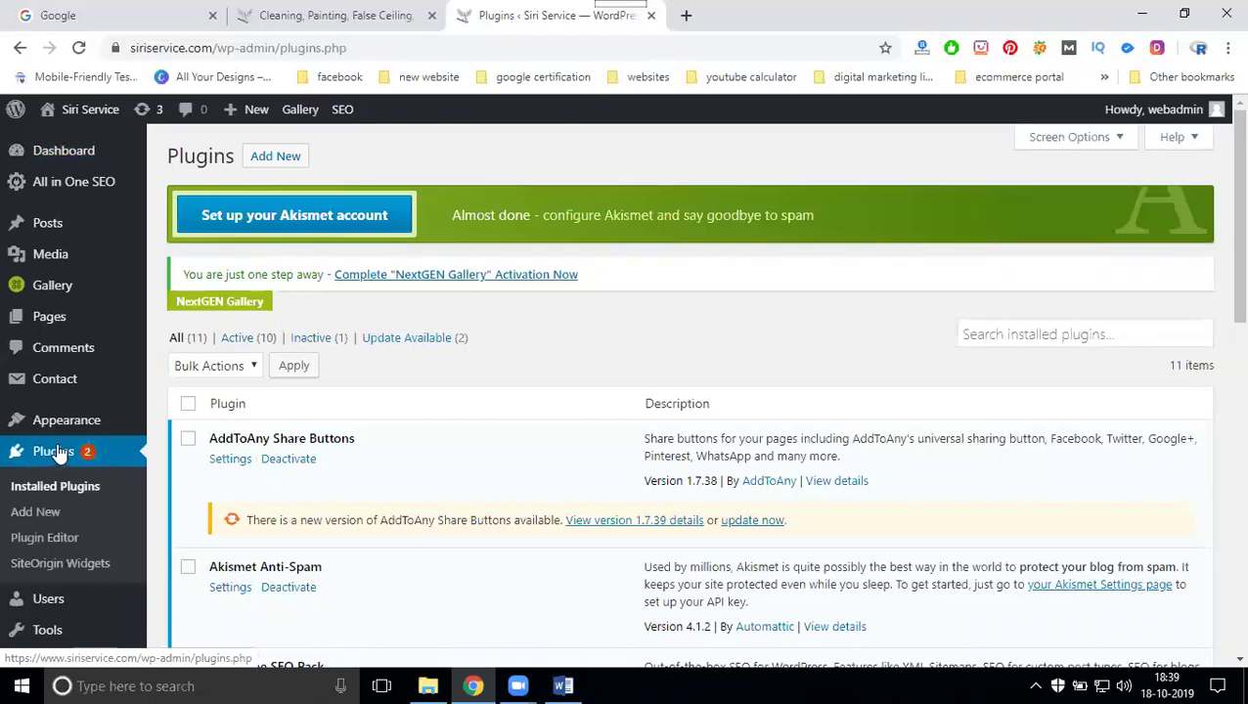
Search the plugin directory for 'yoast' and zoom to 150% to inspect the Yoast SEO card
click(275, 157)
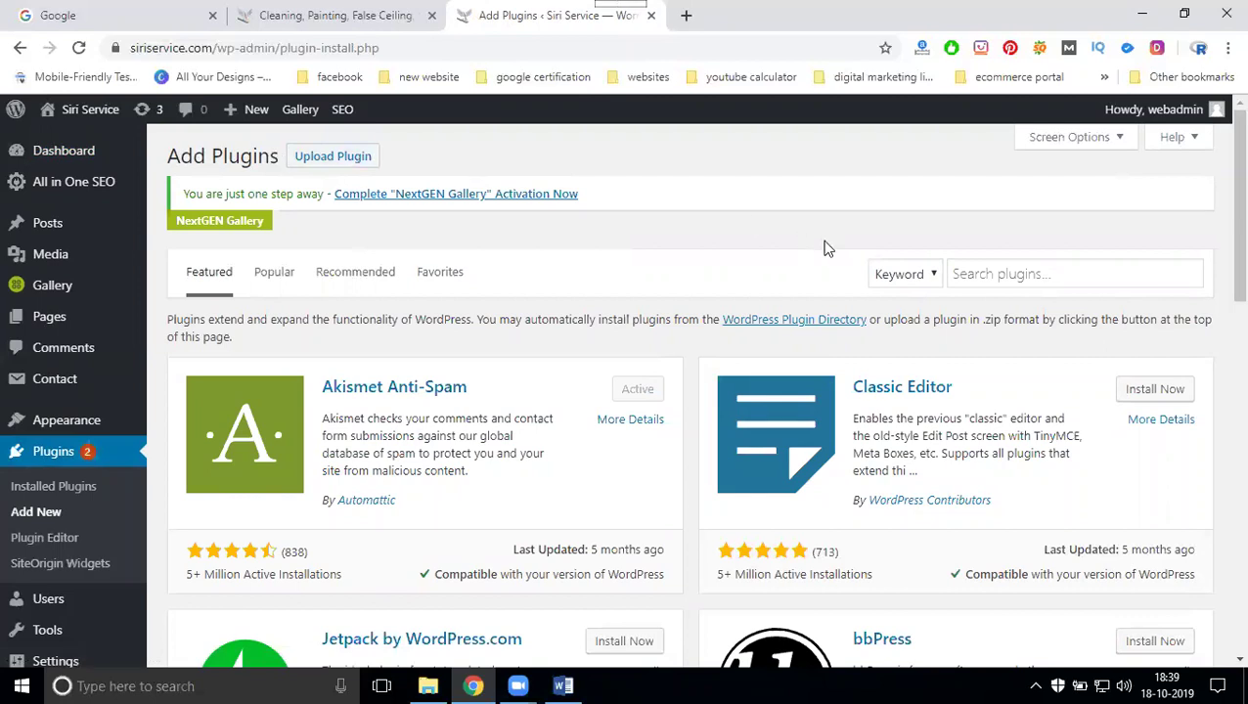
click(1042, 274)
text(yoa)
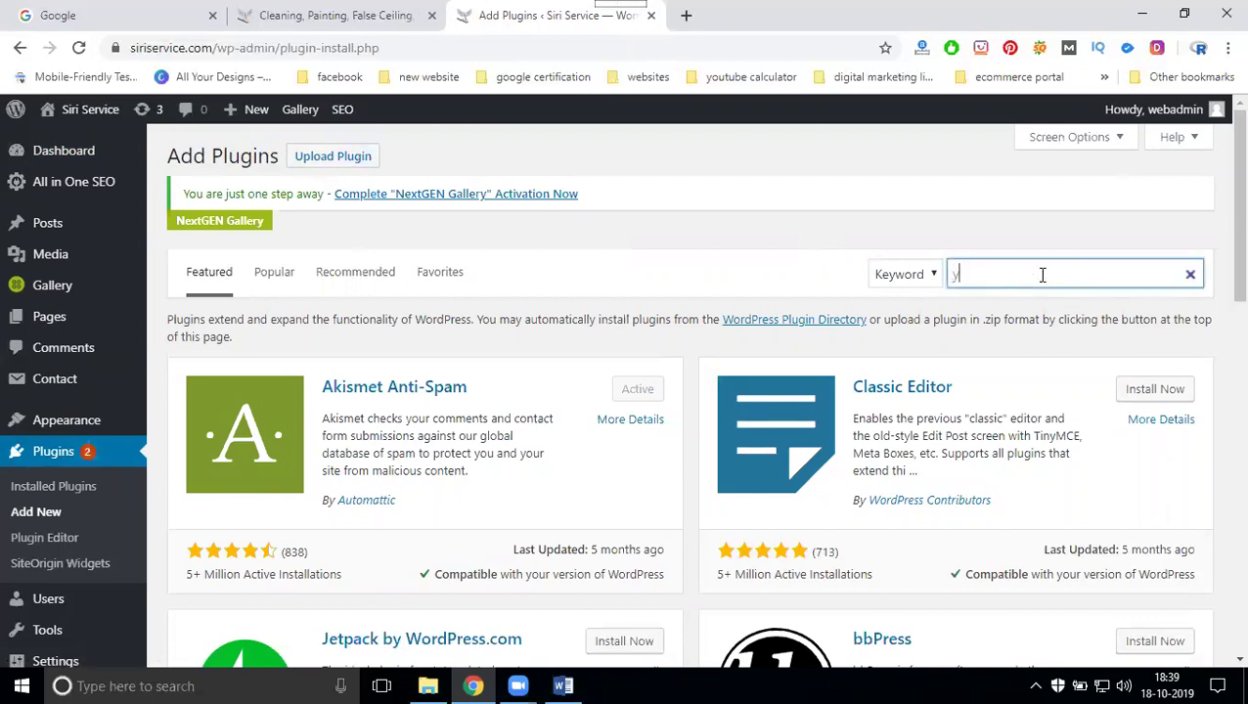
text(st)
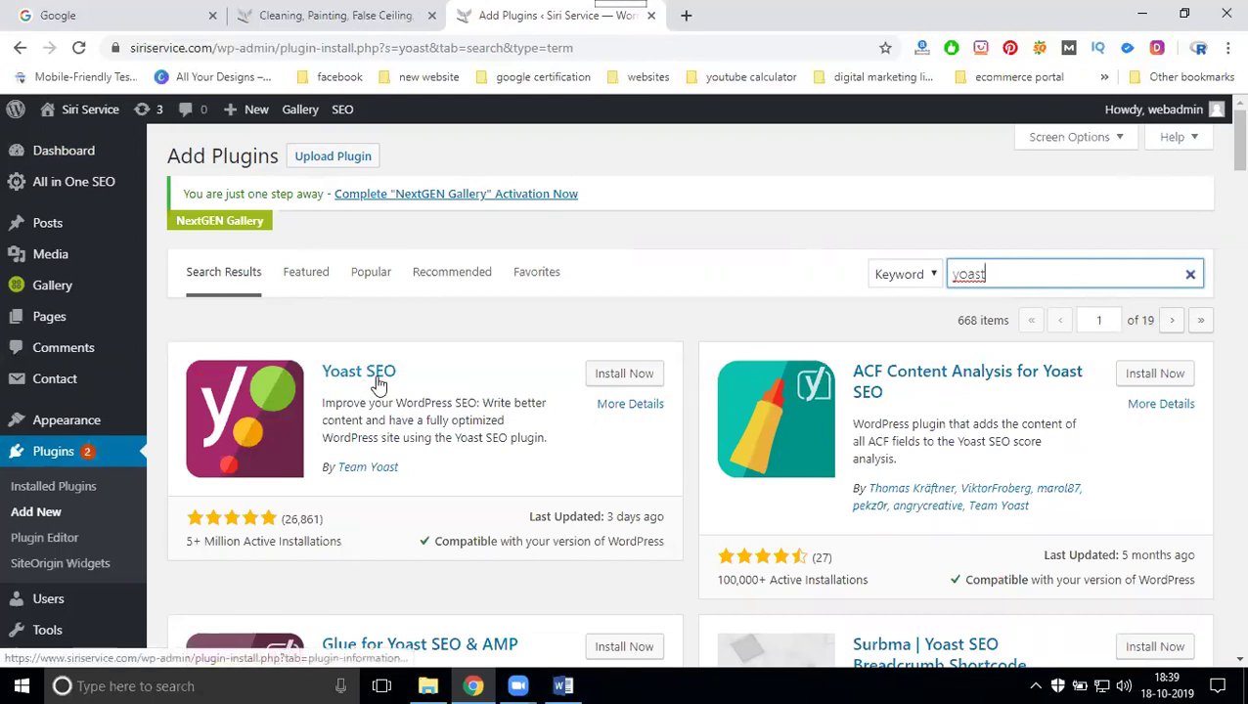
key(ctrl+plus)
key(ctrl+plus)
key(ctrl+plus)
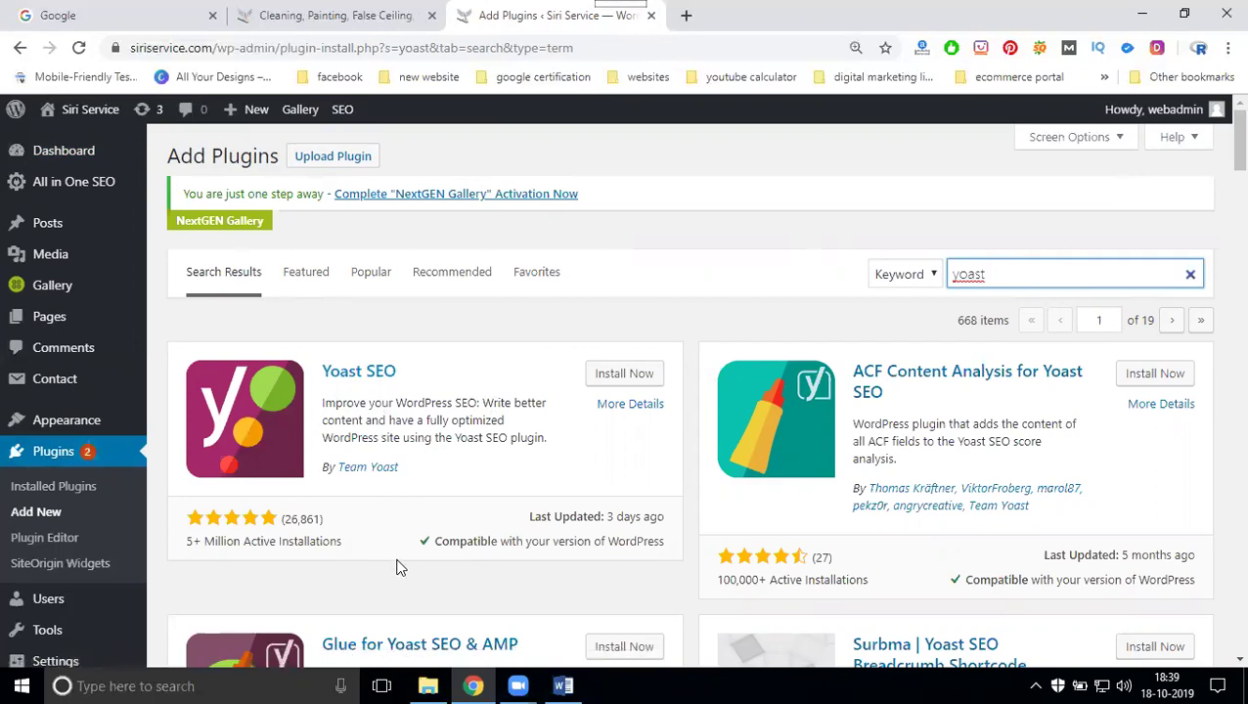
scroll(499, 547, down, 3)
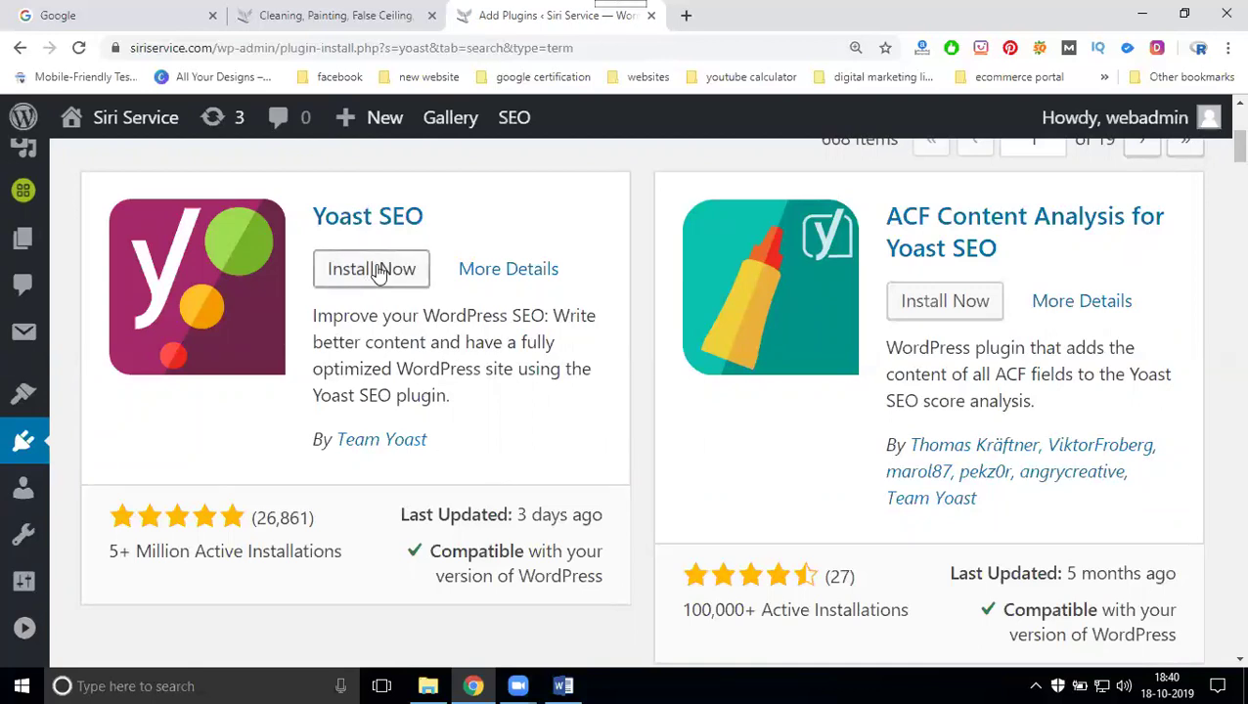
Reset zoom to 100%, search plugins for 'all in seo', and update All in One SEO Pack
key(ctrl+minus)
key(ctrl+minus)
key(ctrl+minus)
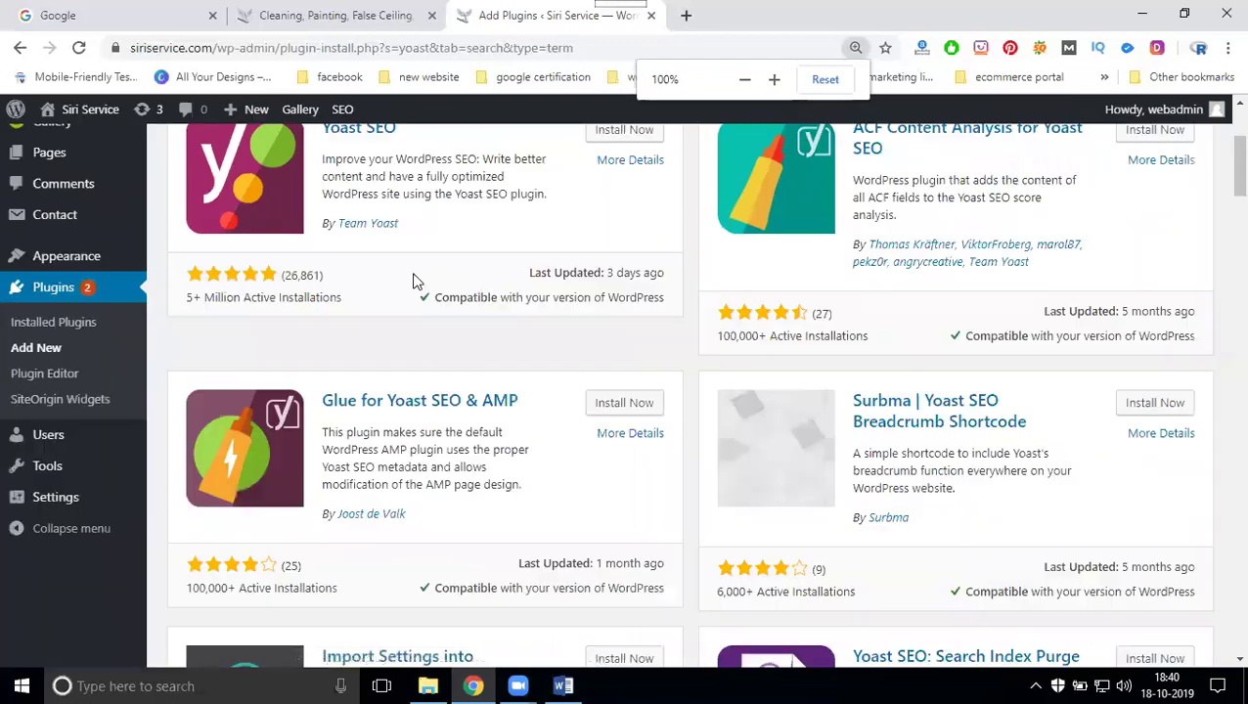
scroll(640, 453, up, 5)
double_click(1024, 266)
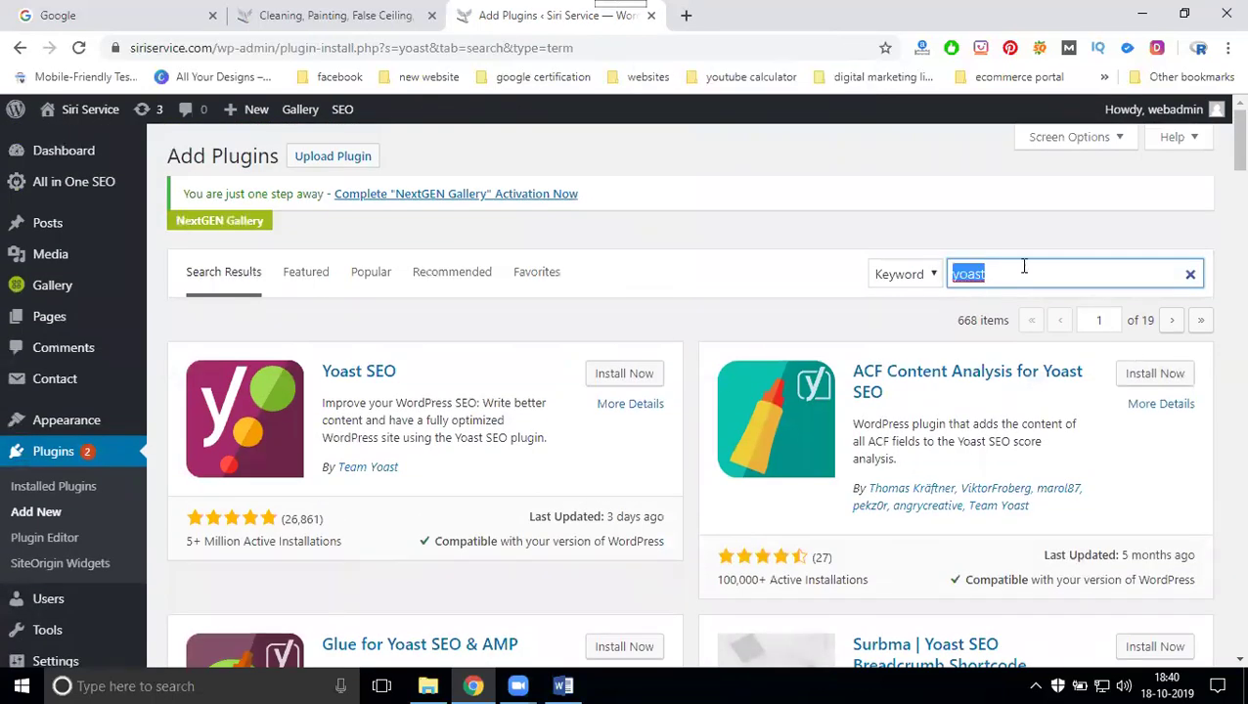
text(all in seo)
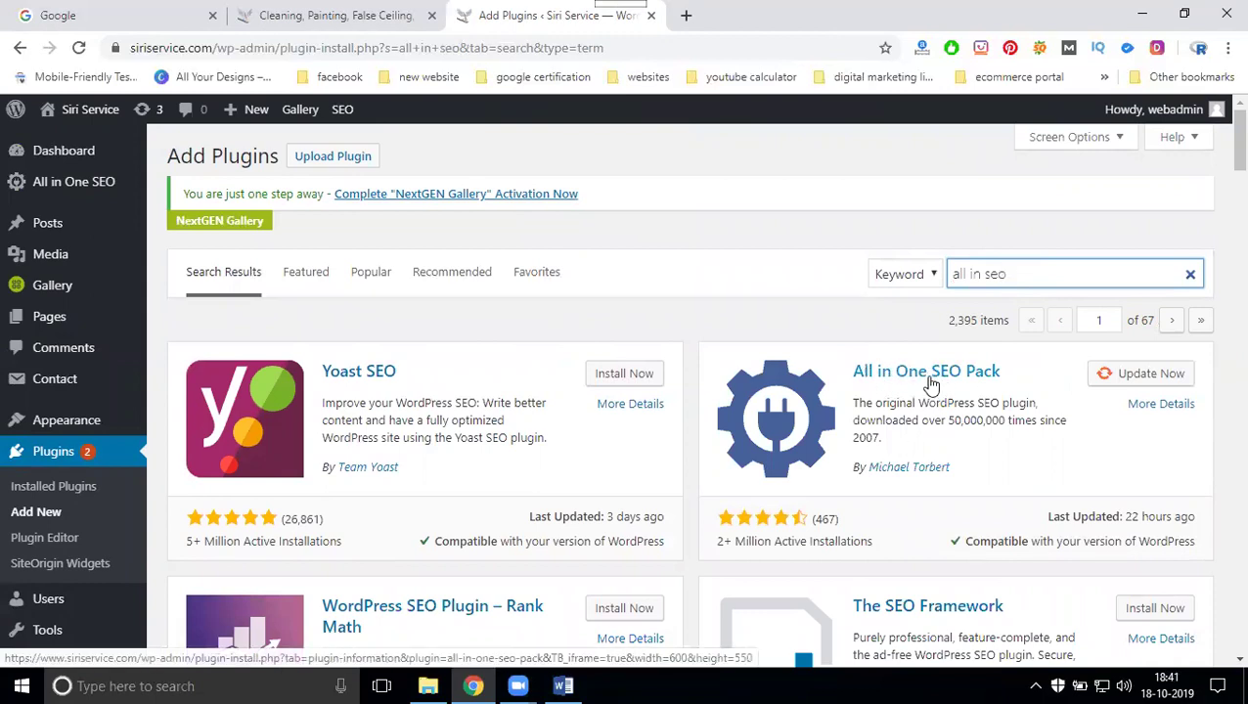
click(1132, 385)
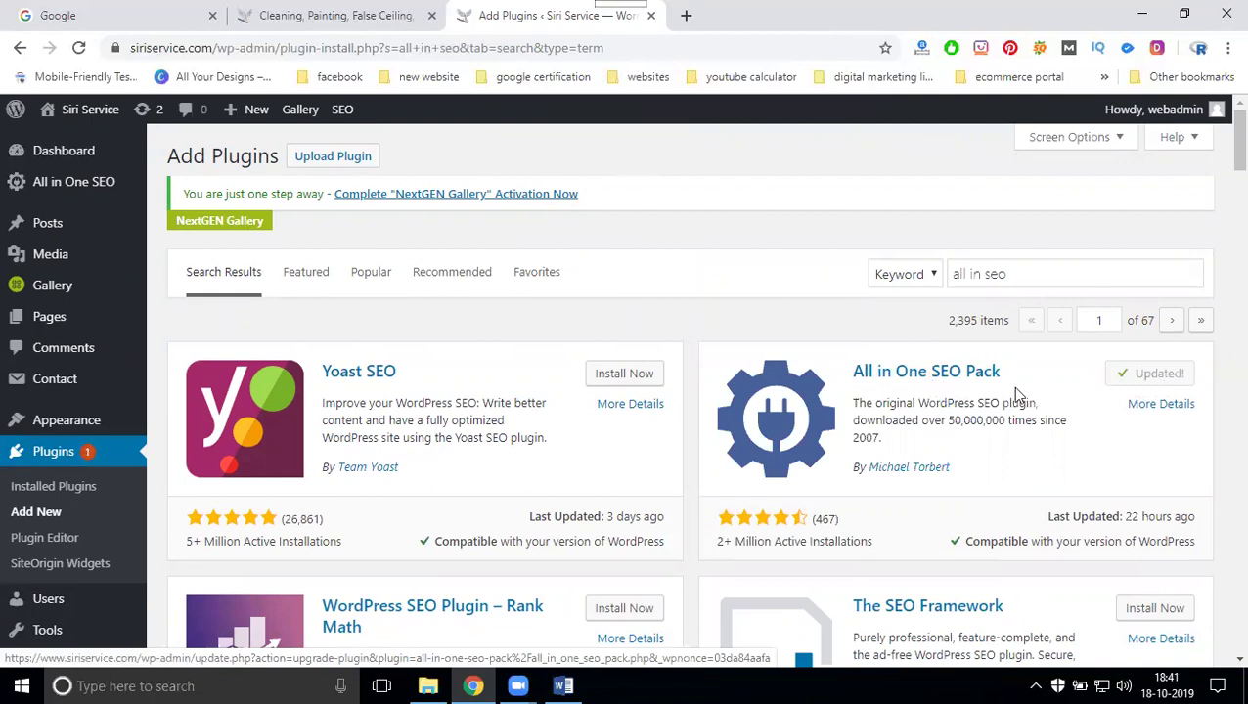
mouse_move(56, 199)
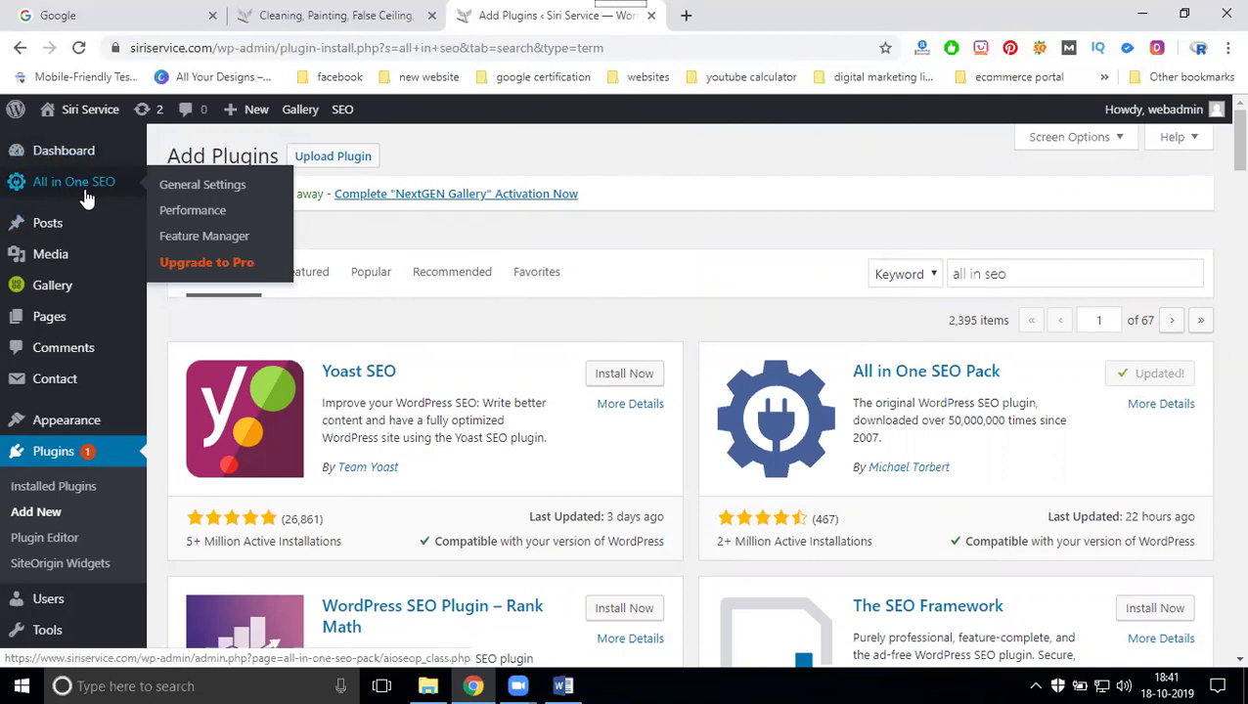
Scroll through the All in One SEO General Settings options, then go back to the Dashboard
click(81, 196)
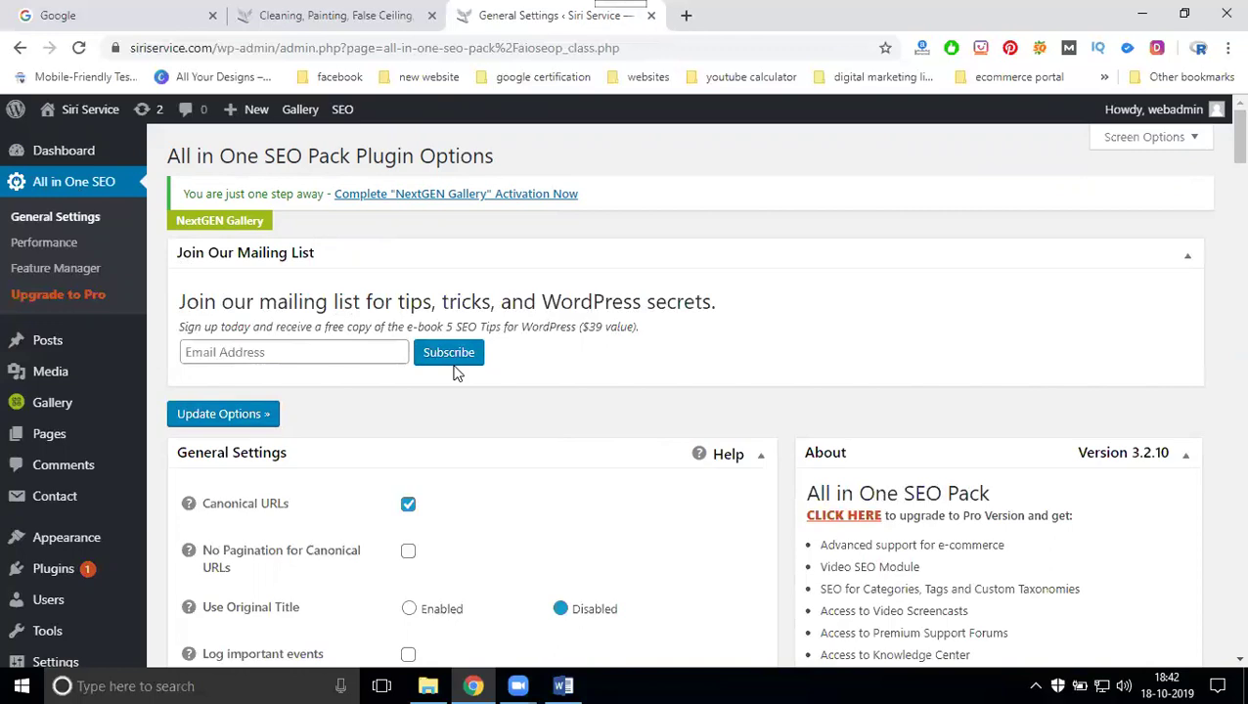
scroll(456, 372, down, 3)
scroll(294, 274, down, 2)
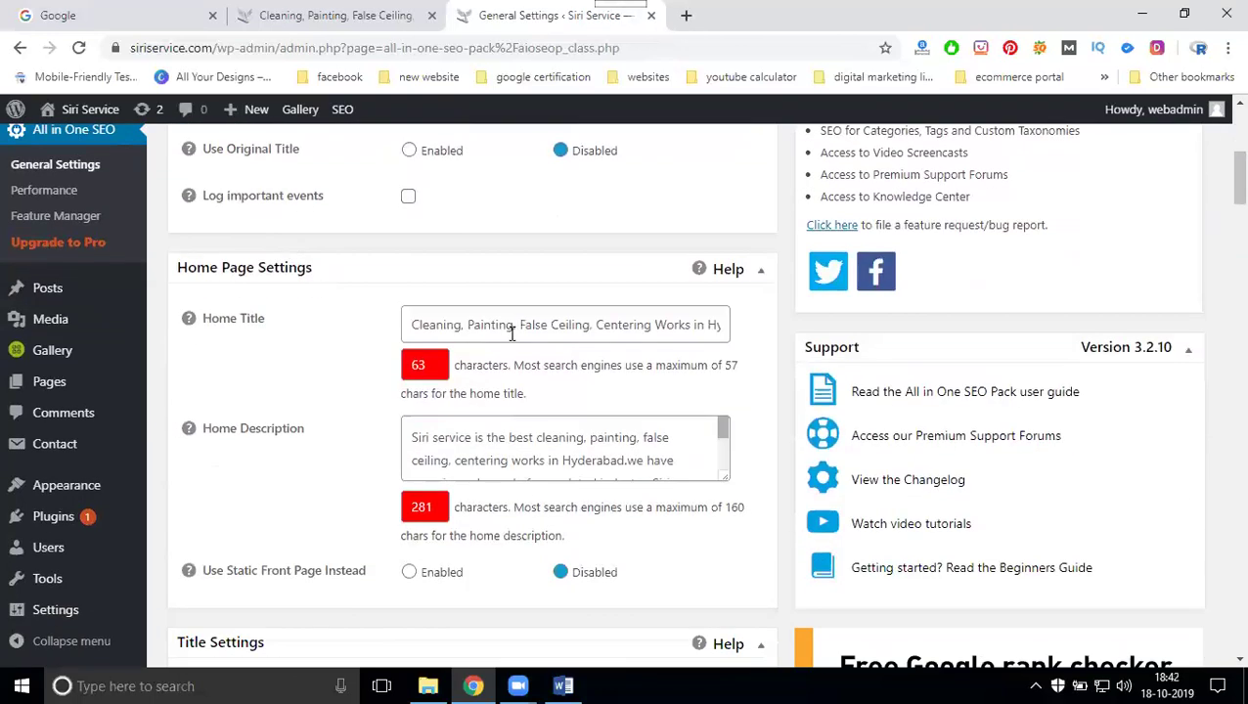
scroll(430, 338, down, 9)
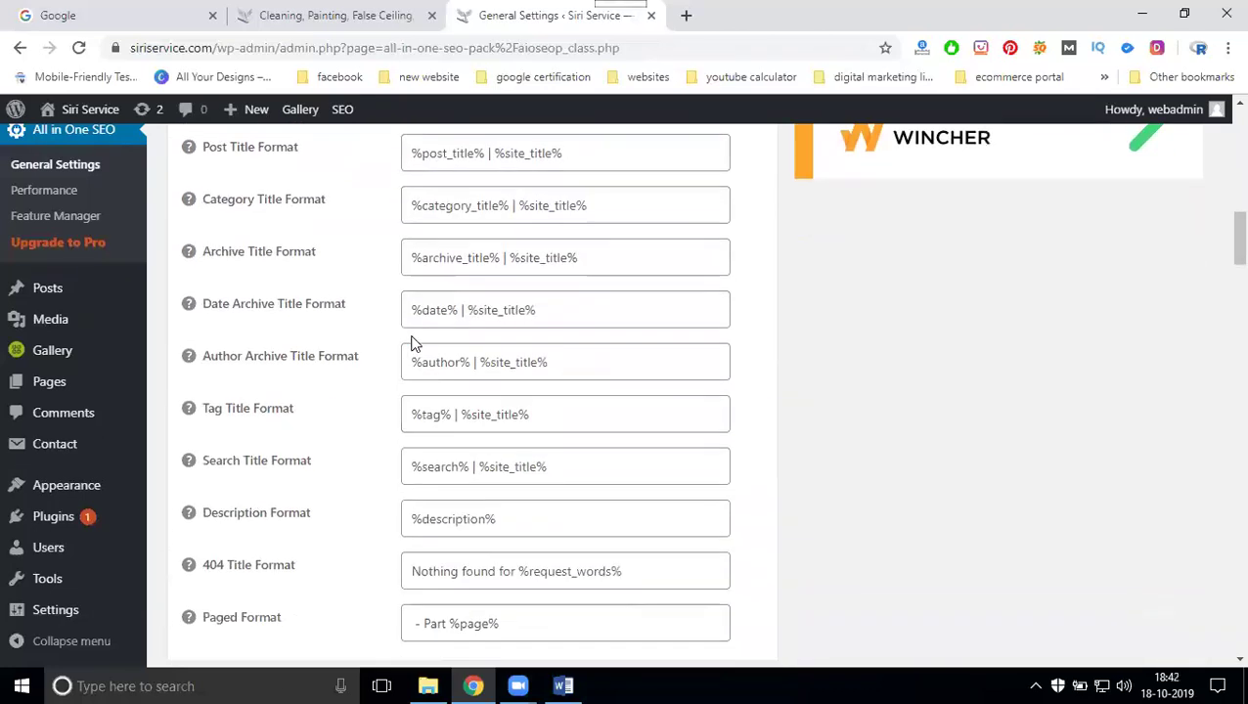
scroll(410, 342, down, 3)
scroll(410, 343, down, 4)
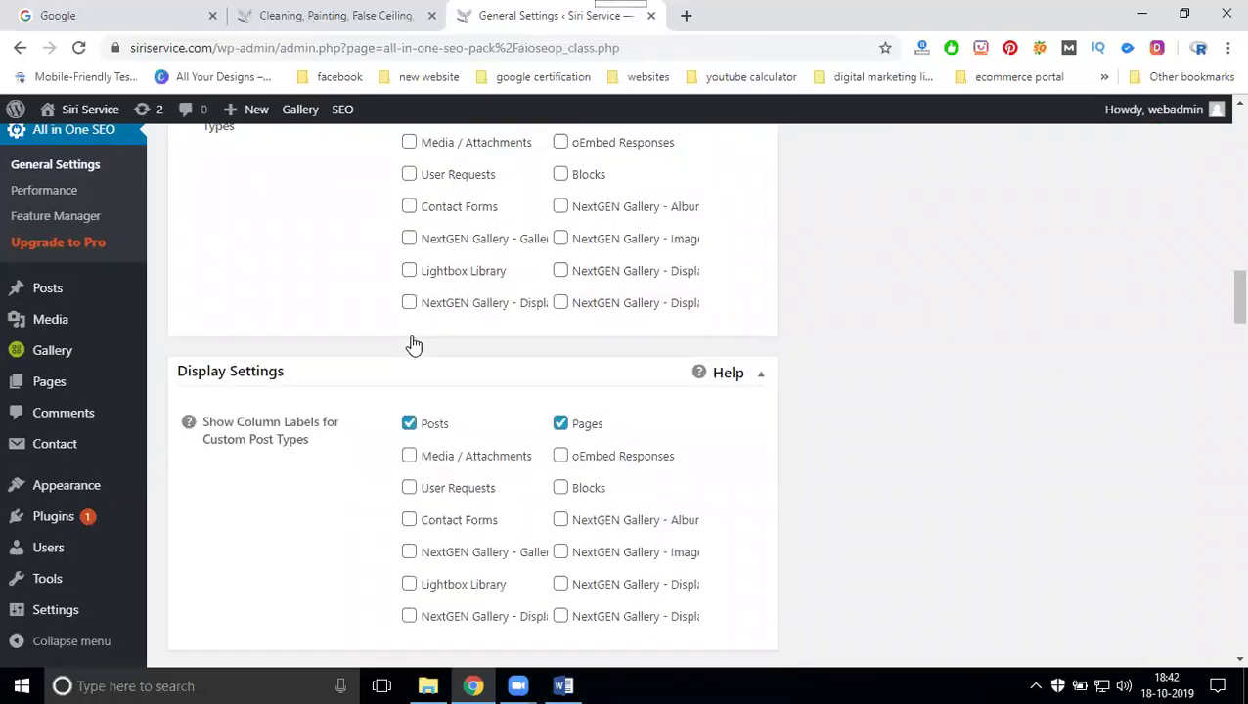
scroll(411, 345, down, 4)
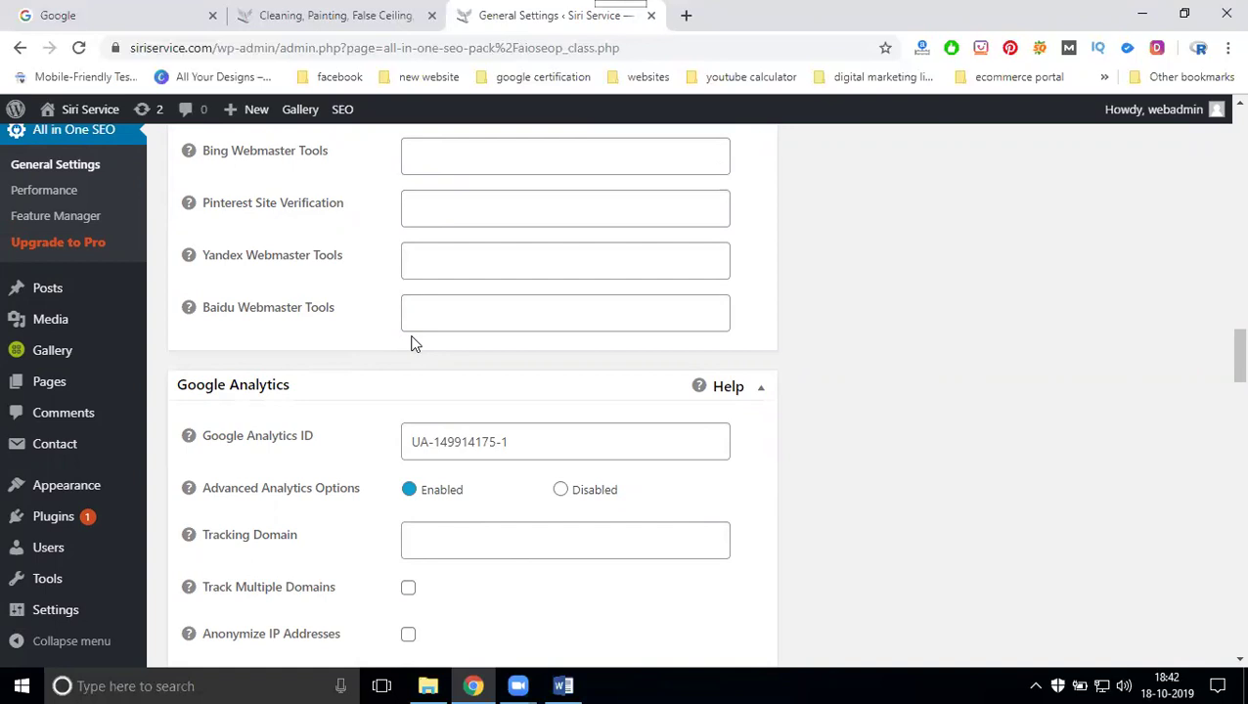
scroll(13, 347, up, 4)
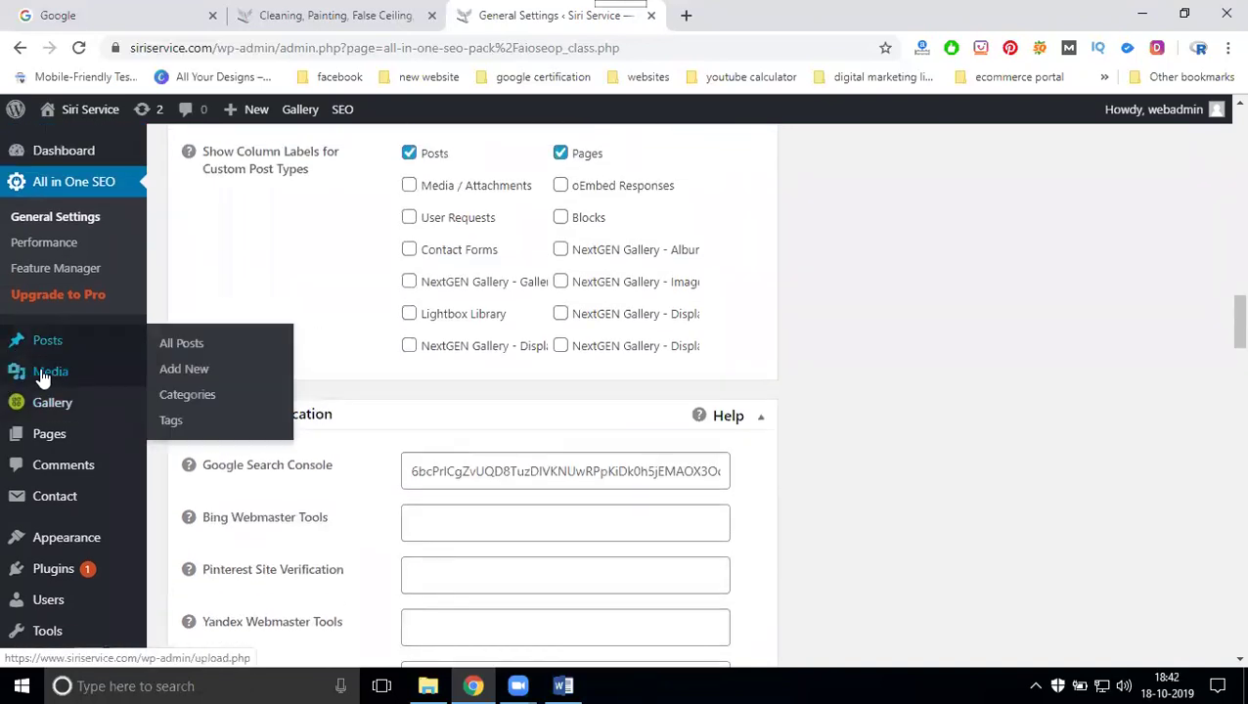
click(56, 154)
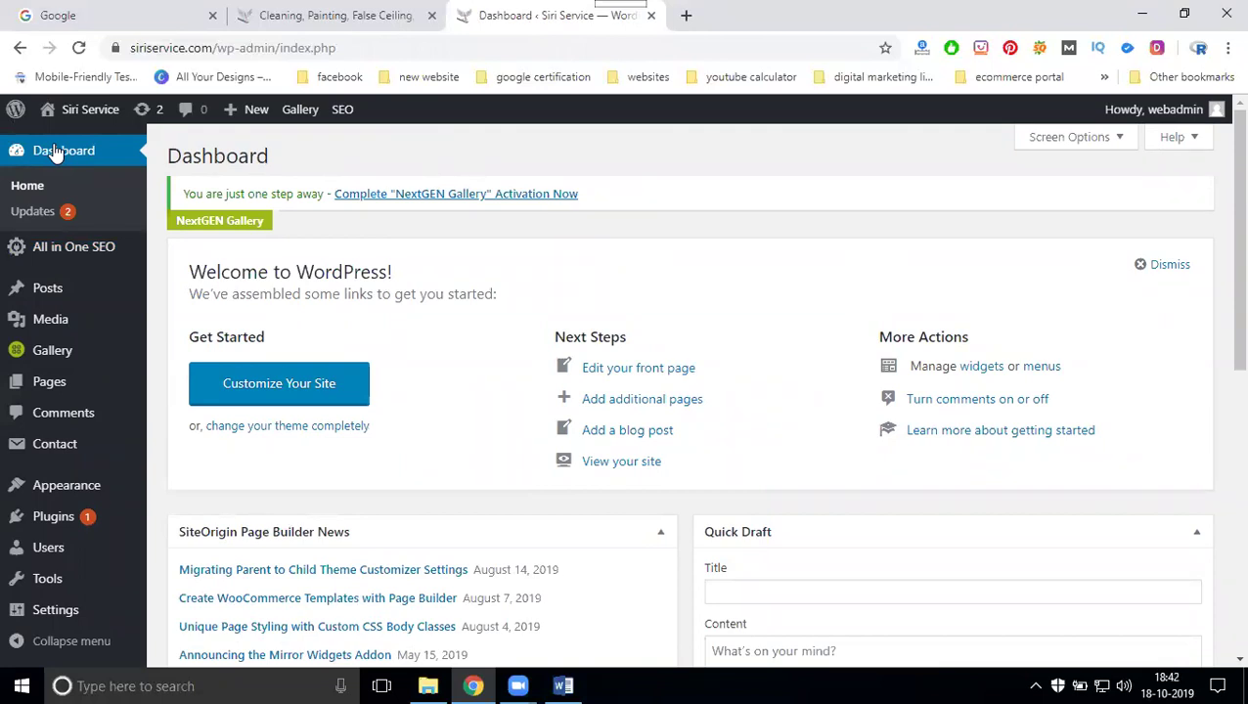
Open the live Siri Service BLOG page and scroll through its existing posts
click(264, 15)
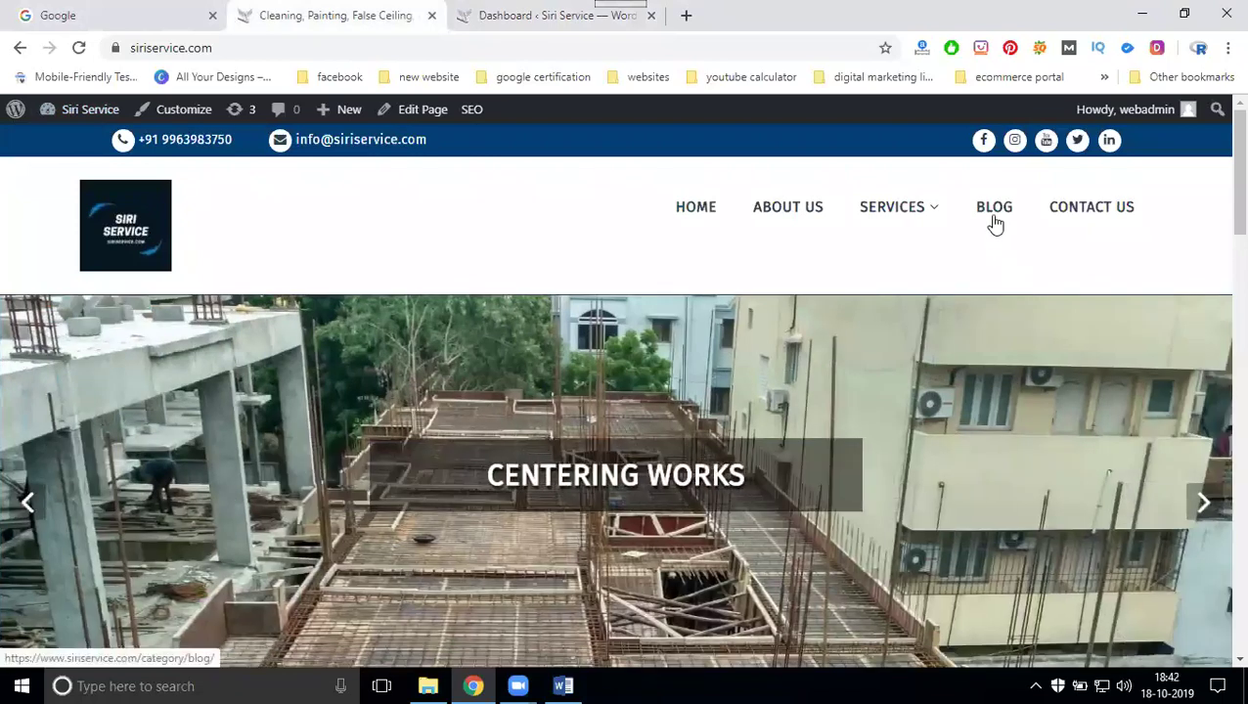
click(995, 222)
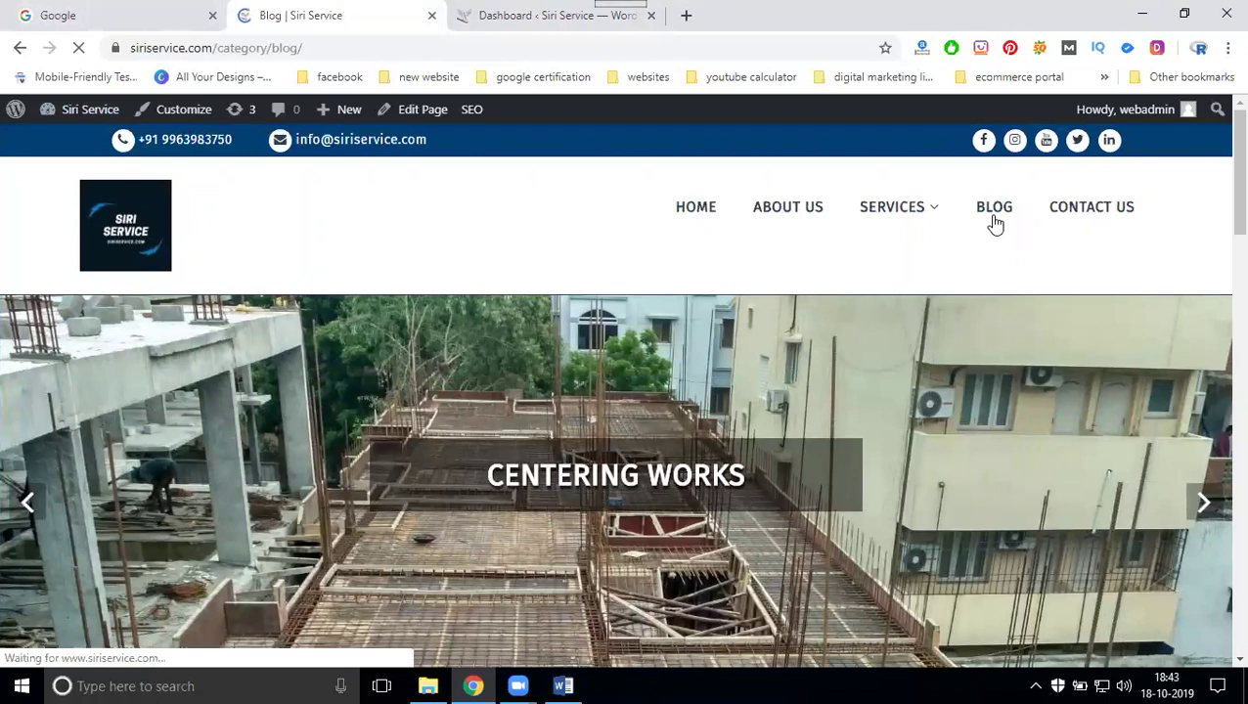
scroll(536, 357, down, 2)
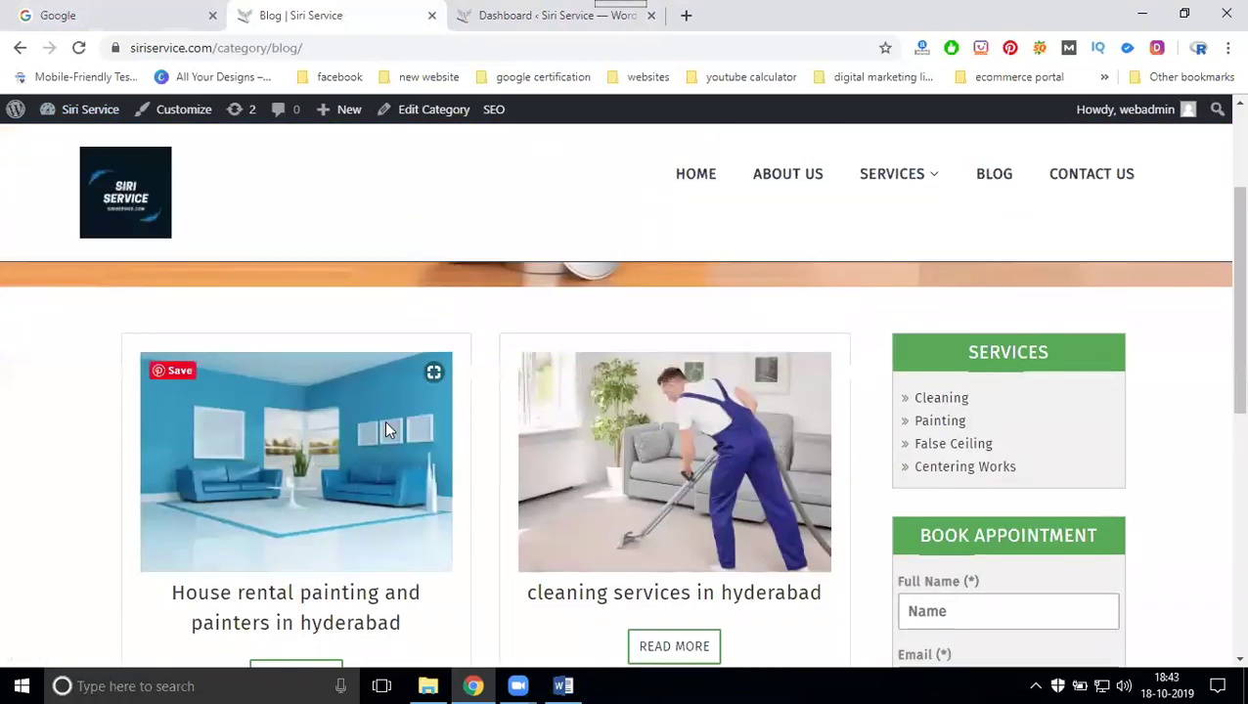
scroll(362, 423, down, 3)
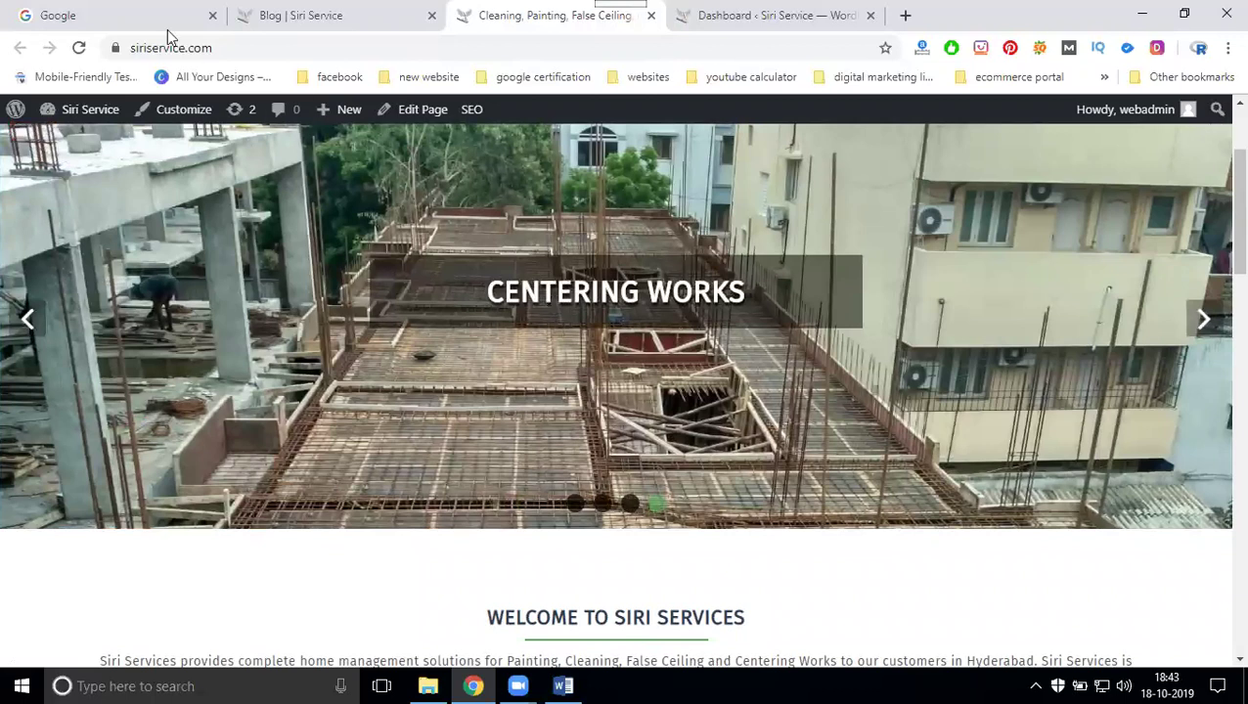
Search Google for 'false ceiling fitting services in hyderabad' and note the result count
click(103, 11)
text(f)
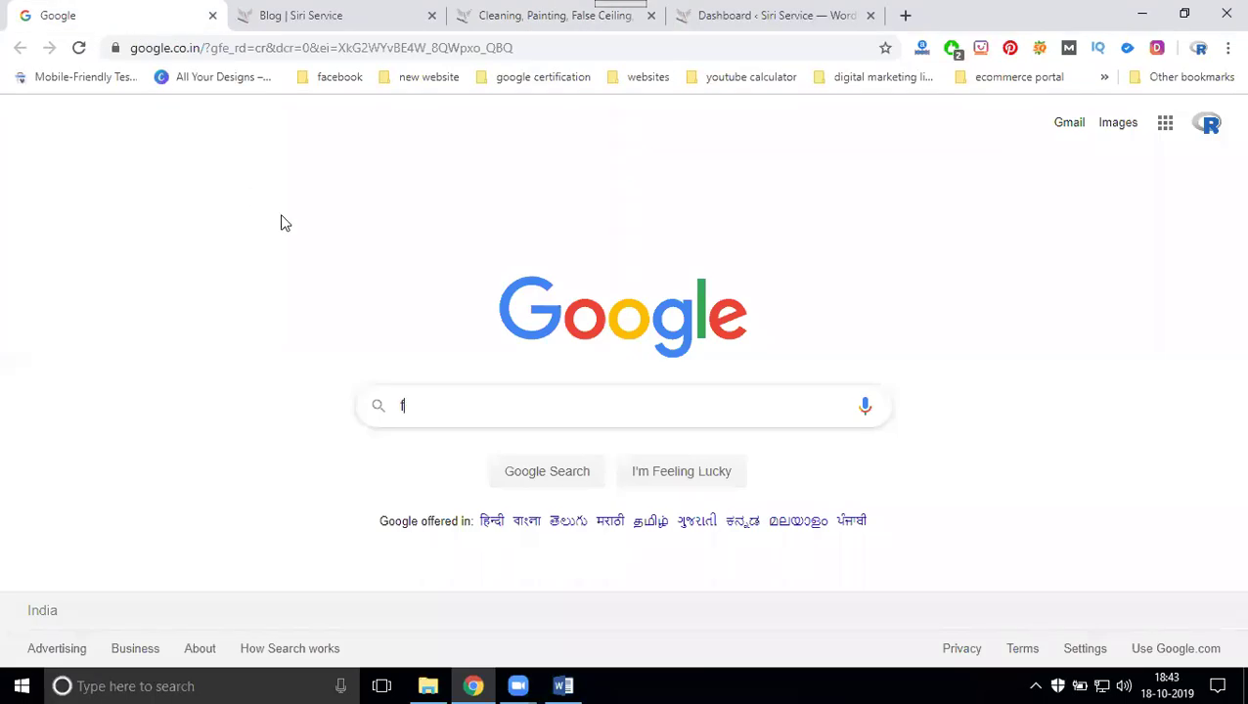
text(alse ceiling)
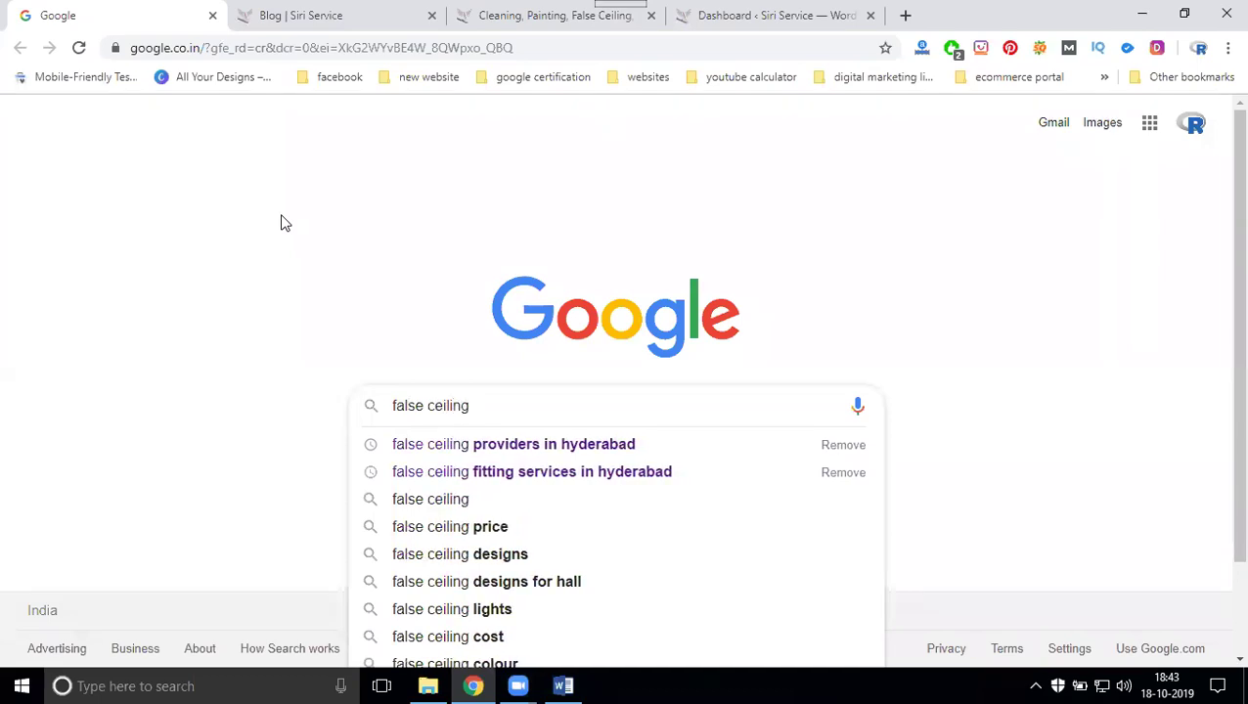
key(Down)
key(Down)
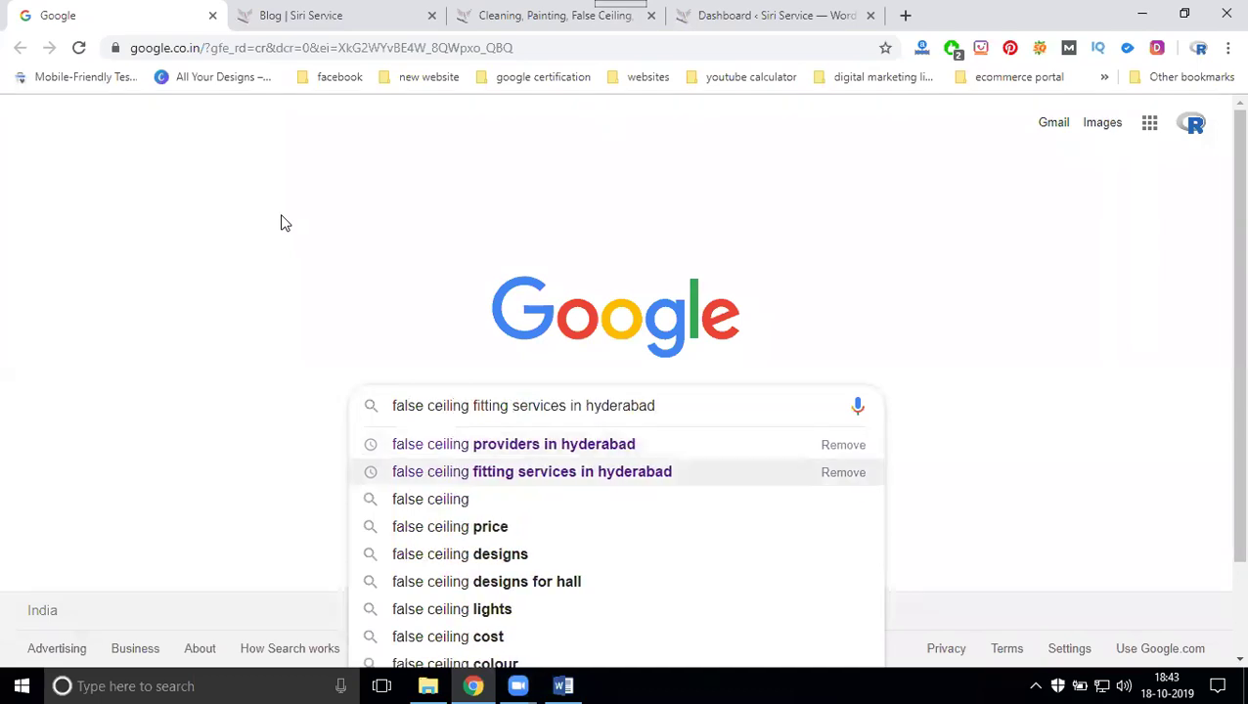
key(Return)
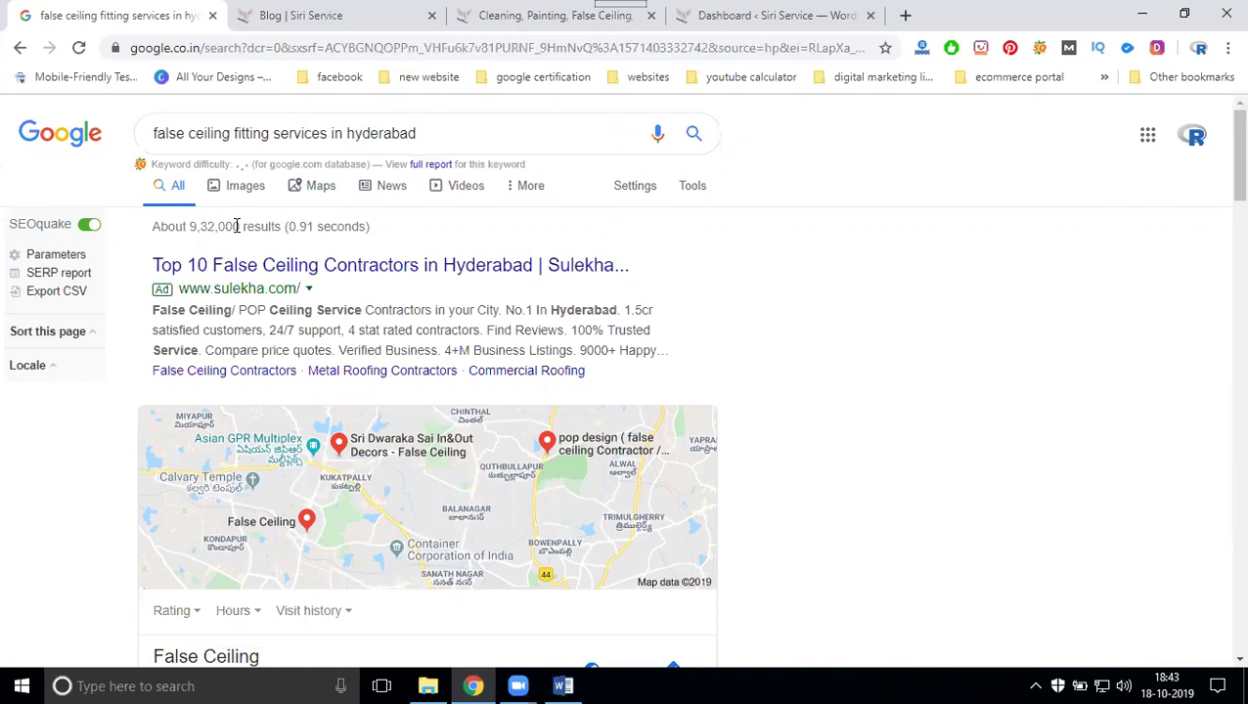
drag(239, 226, 191, 231)
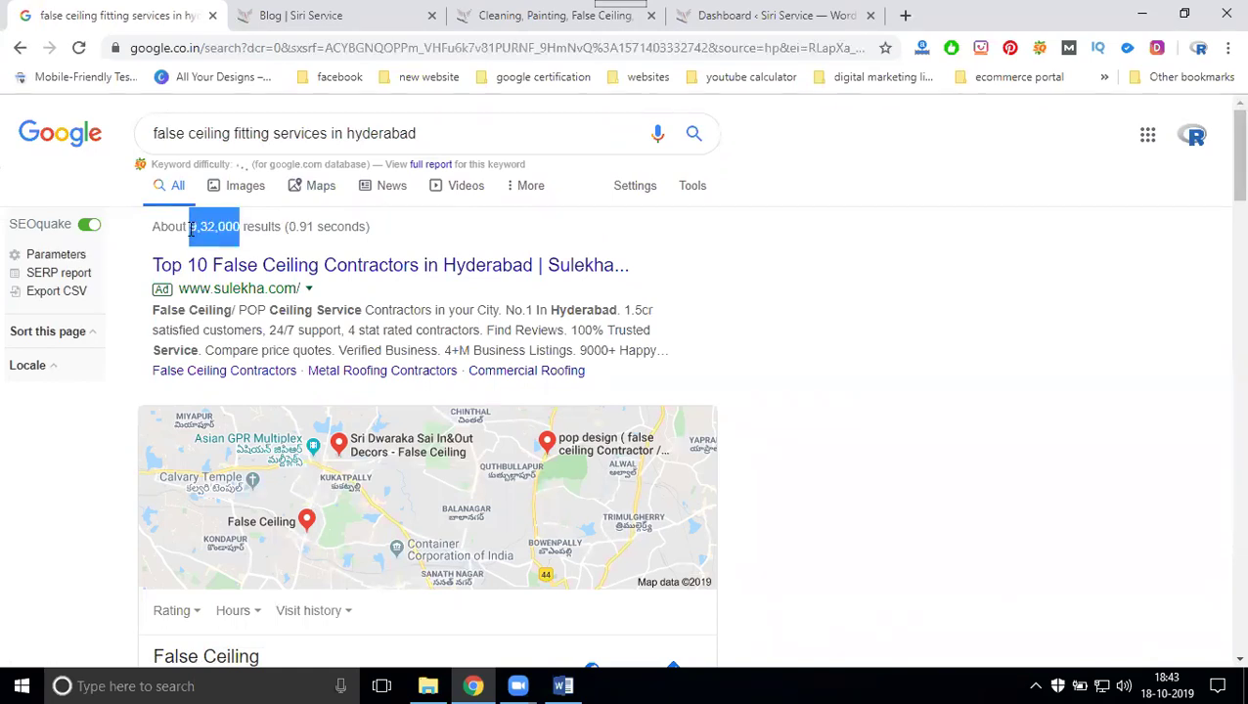
In a new Google tab, search for 'false ceiling providers in hyderabad'
middle_click(69, 139)
click(244, 15)
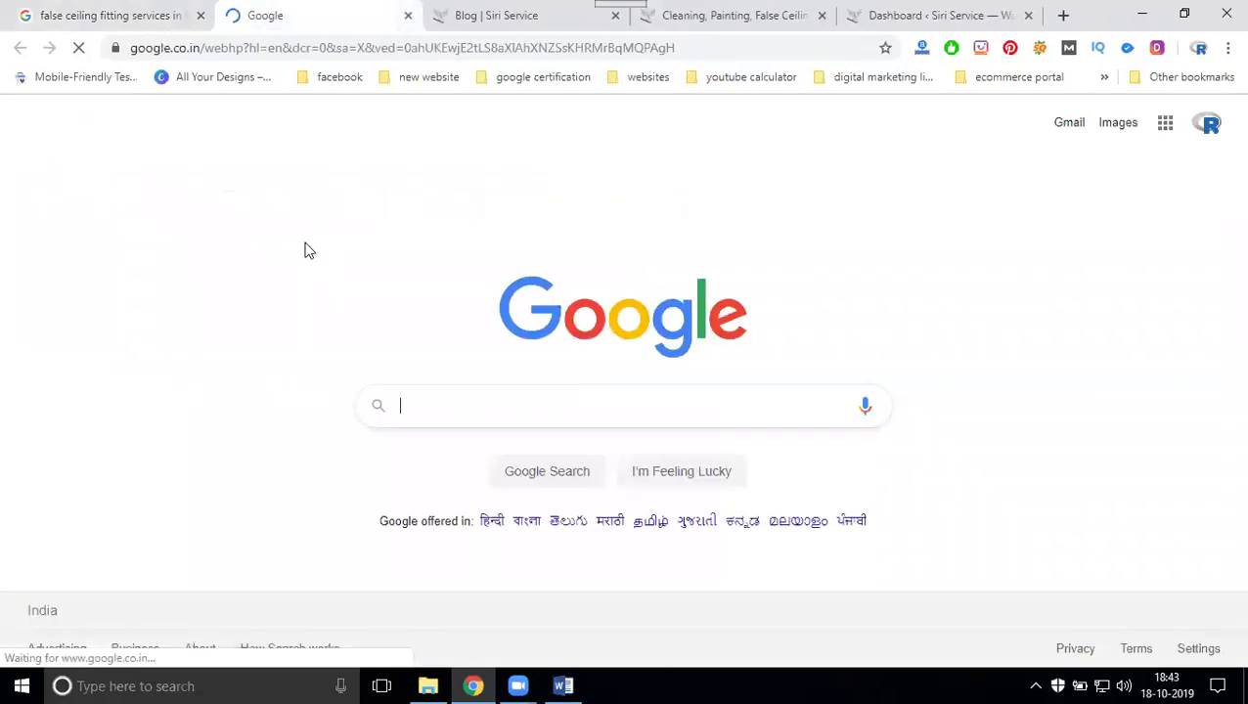
text(false)
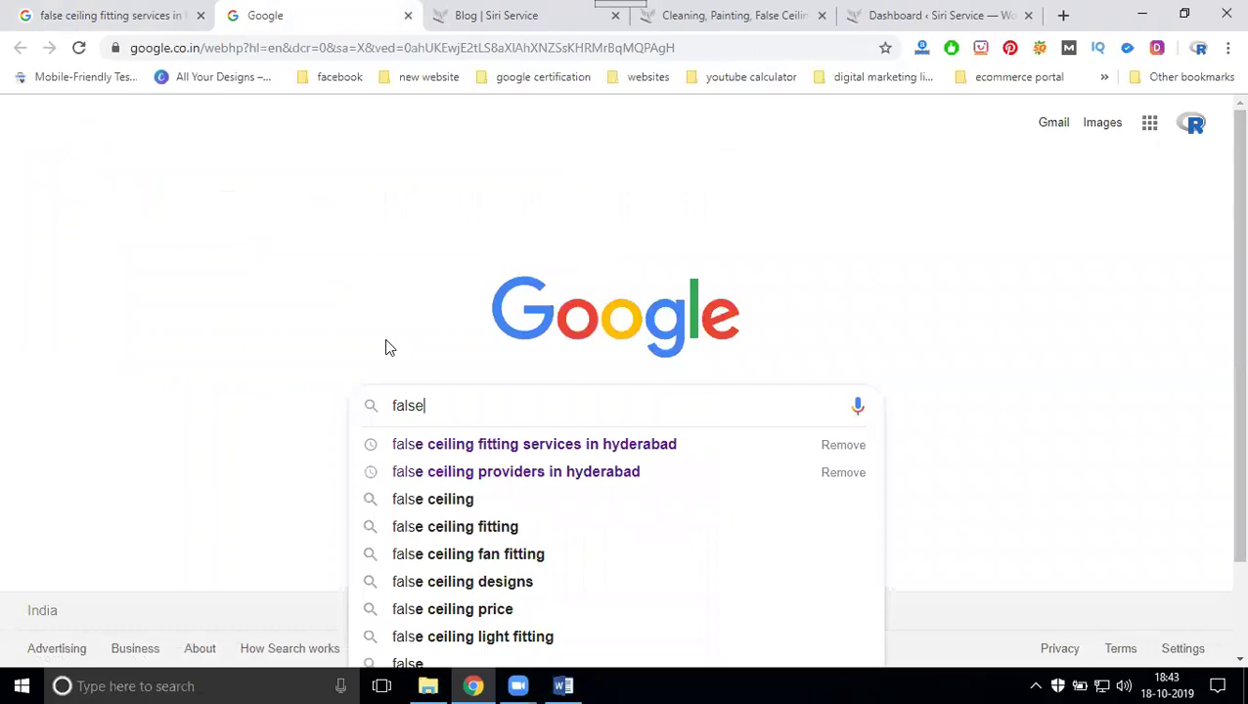
text( ce)
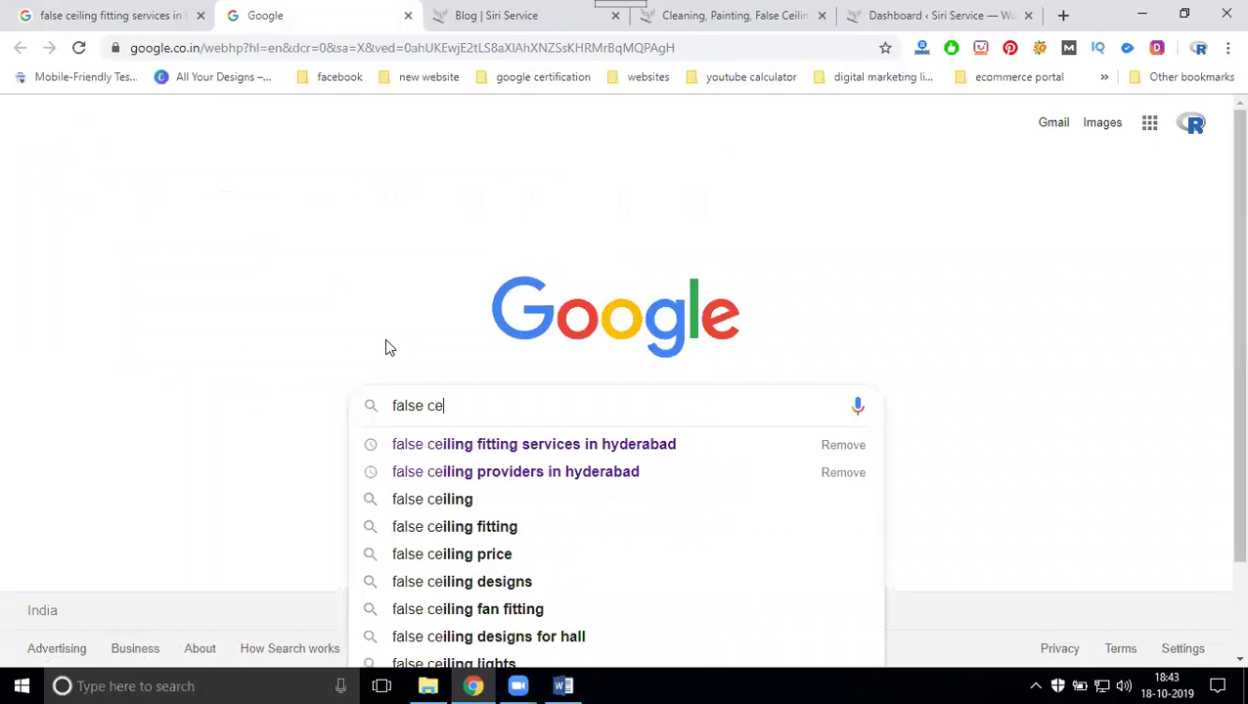
key(Down)
key(Down)
key(Return)
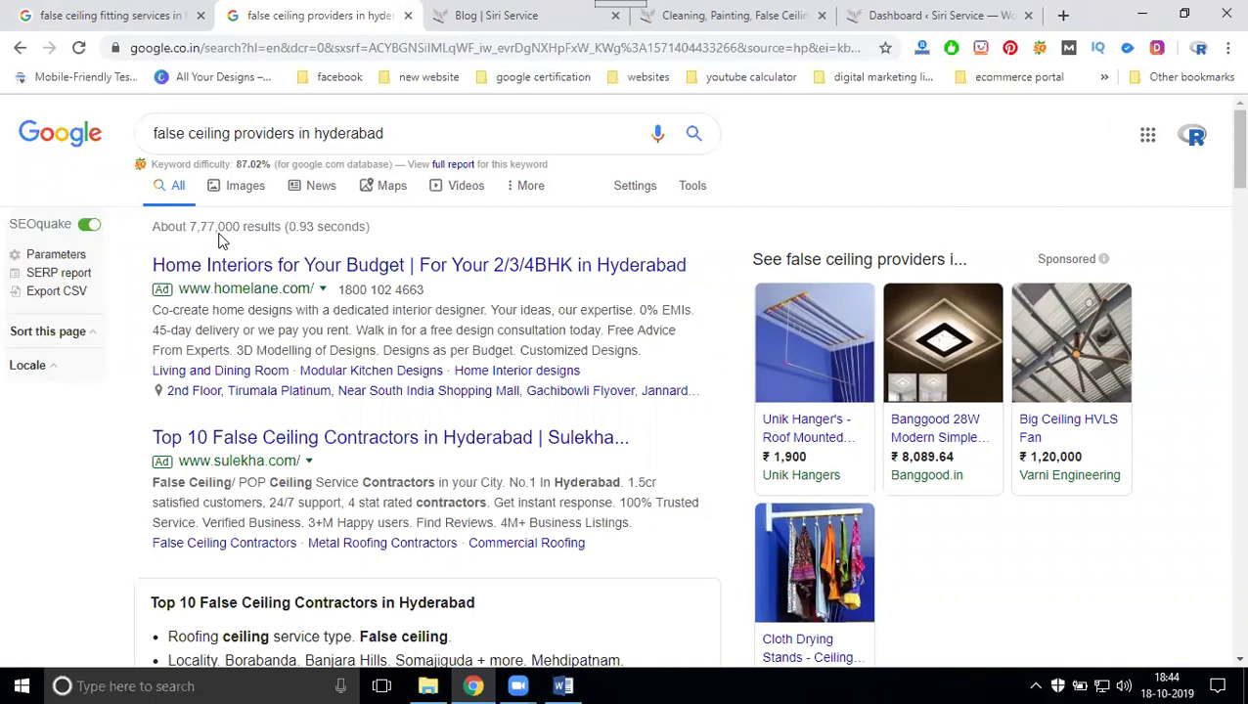
Select the full 'false ceiling fitting services in hyderabad' query in the first results tab
click(117, 15)
double_click(251, 133)
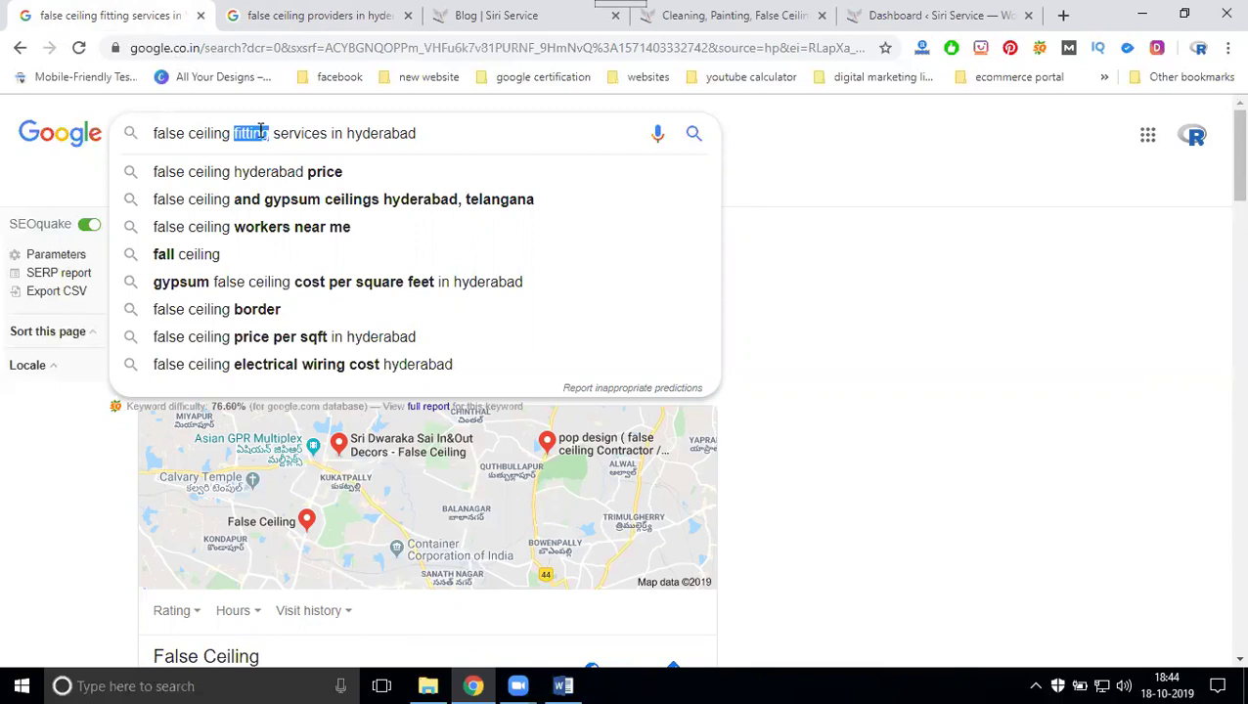
triple_click(260, 132)
key(ctrl+c)
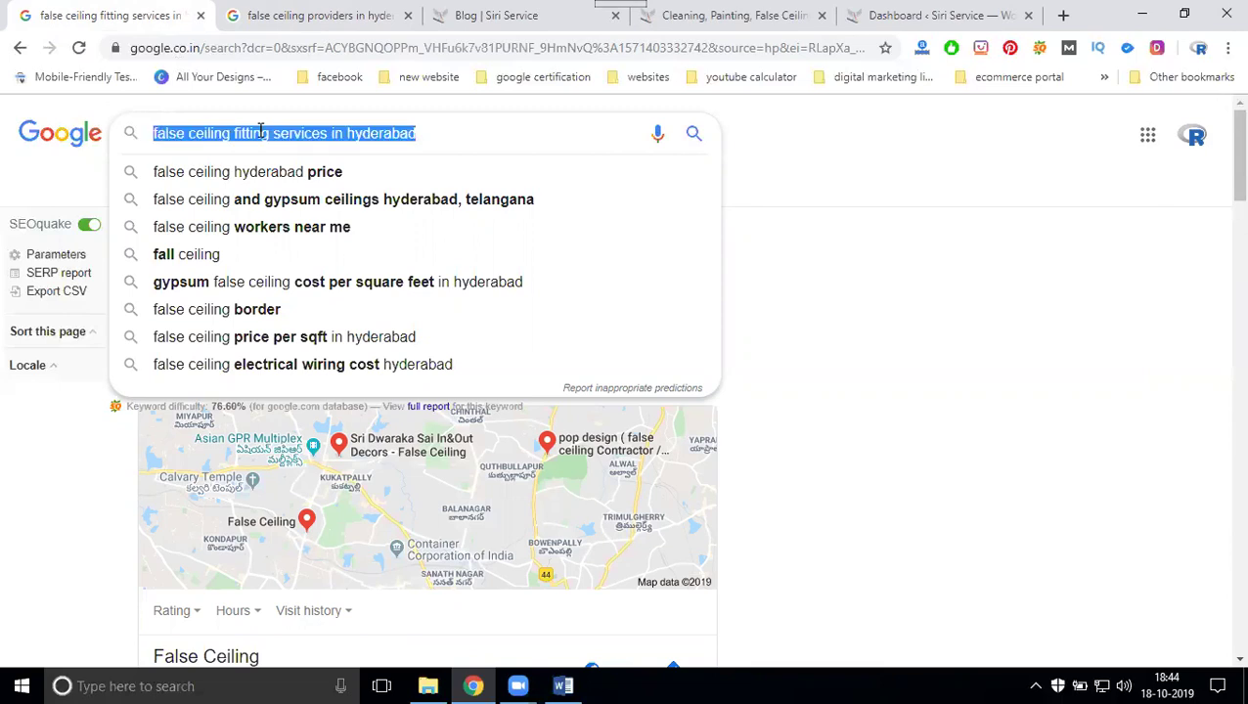
Look over the admin Posts list and the live blog page
click(880, 14)
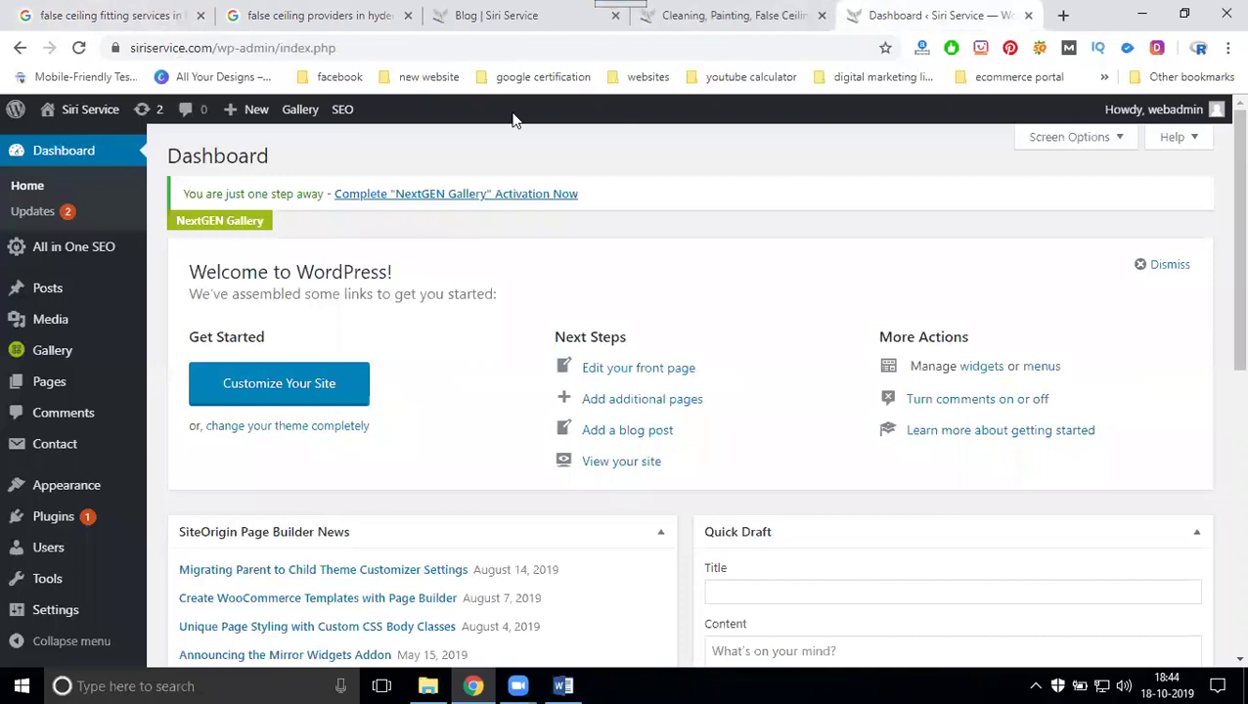
mouse_move(37, 293)
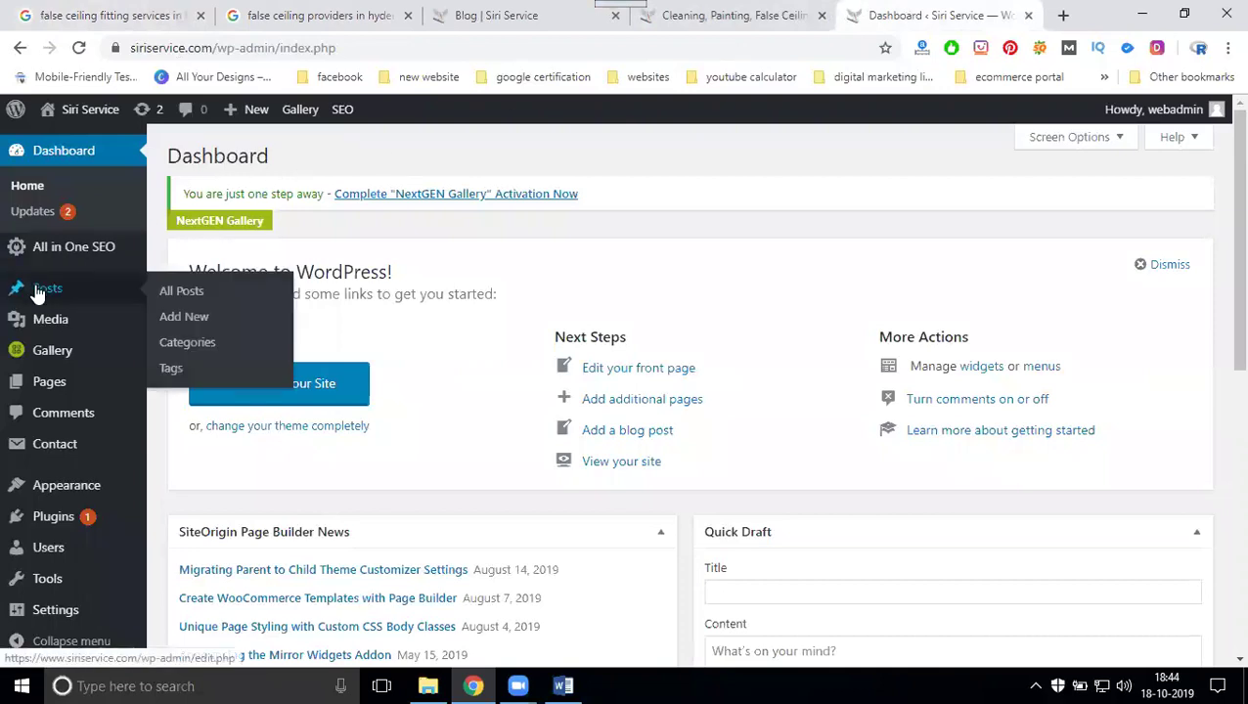
click(344, 109)
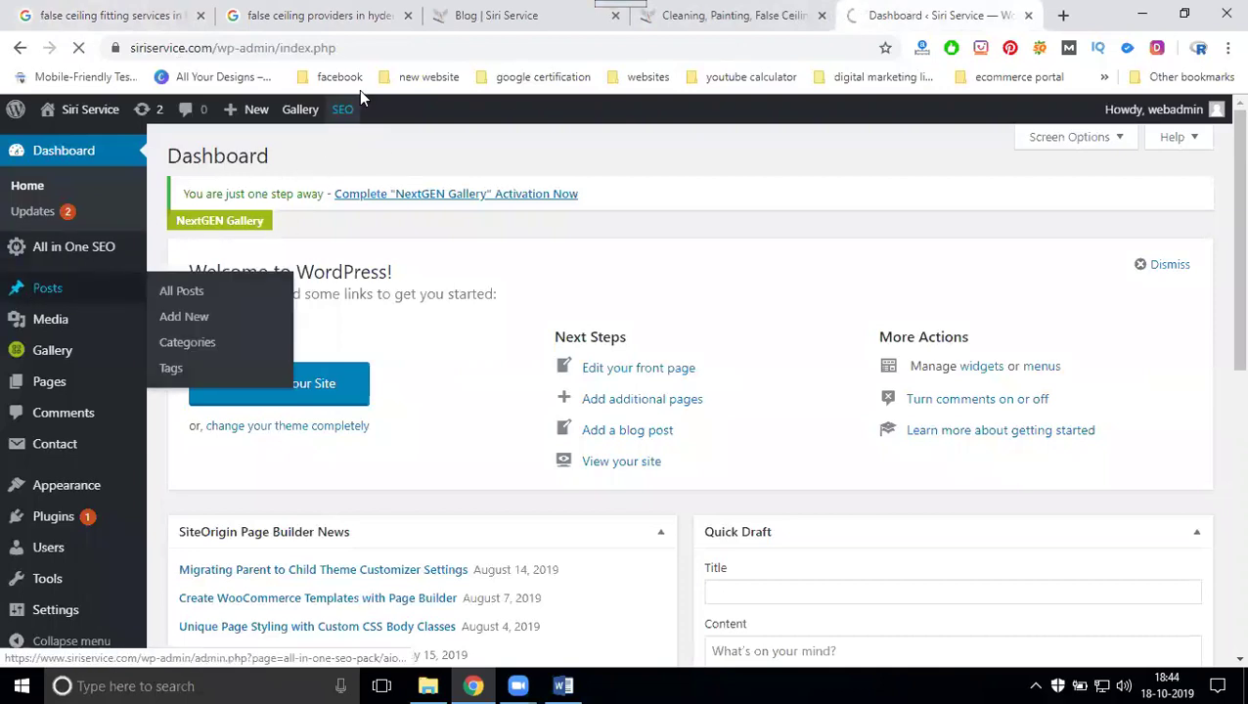
click(489, 15)
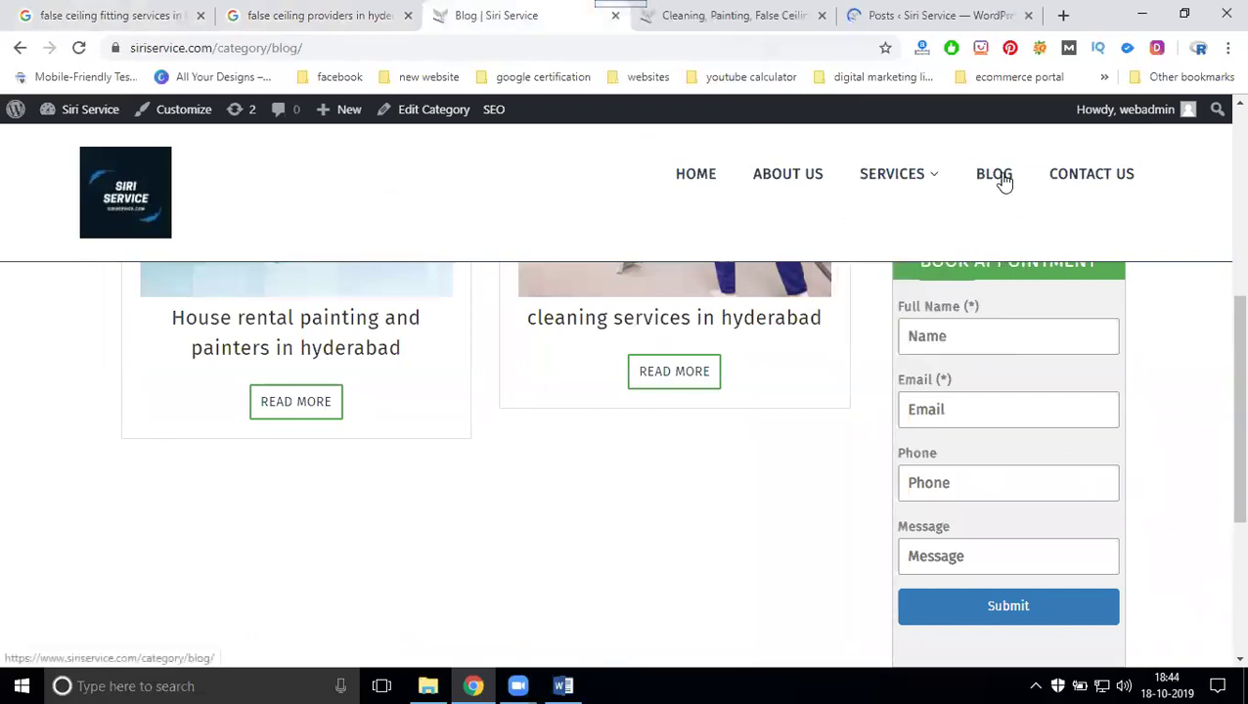
click(854, 20)
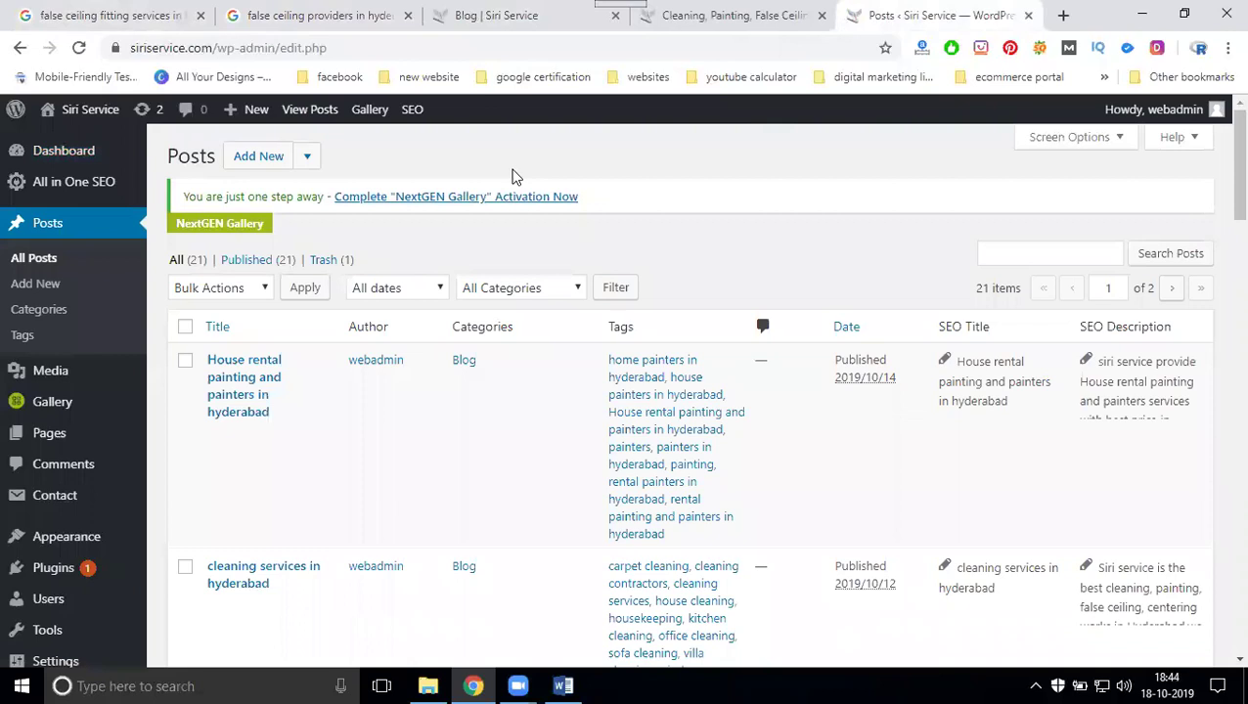
Start a new post titled 'false ceiling fitting services in hyderabad'
click(265, 166)
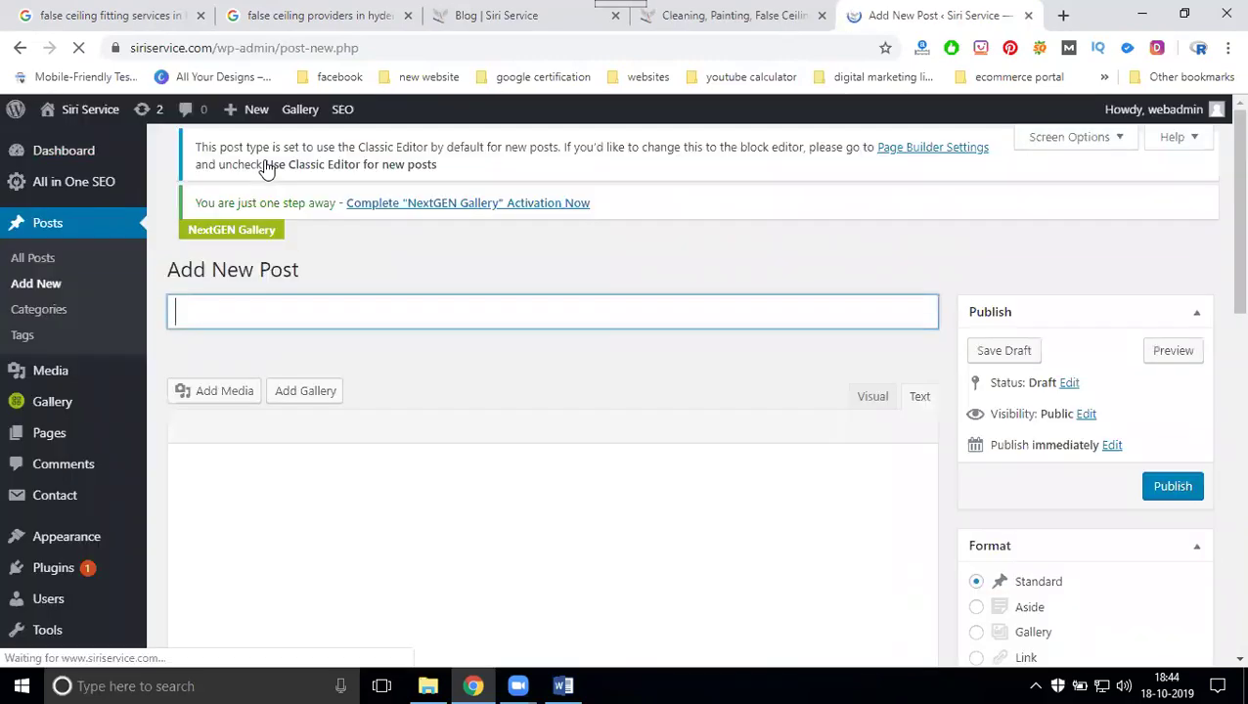
click(345, 298)
key(ctrl+v)
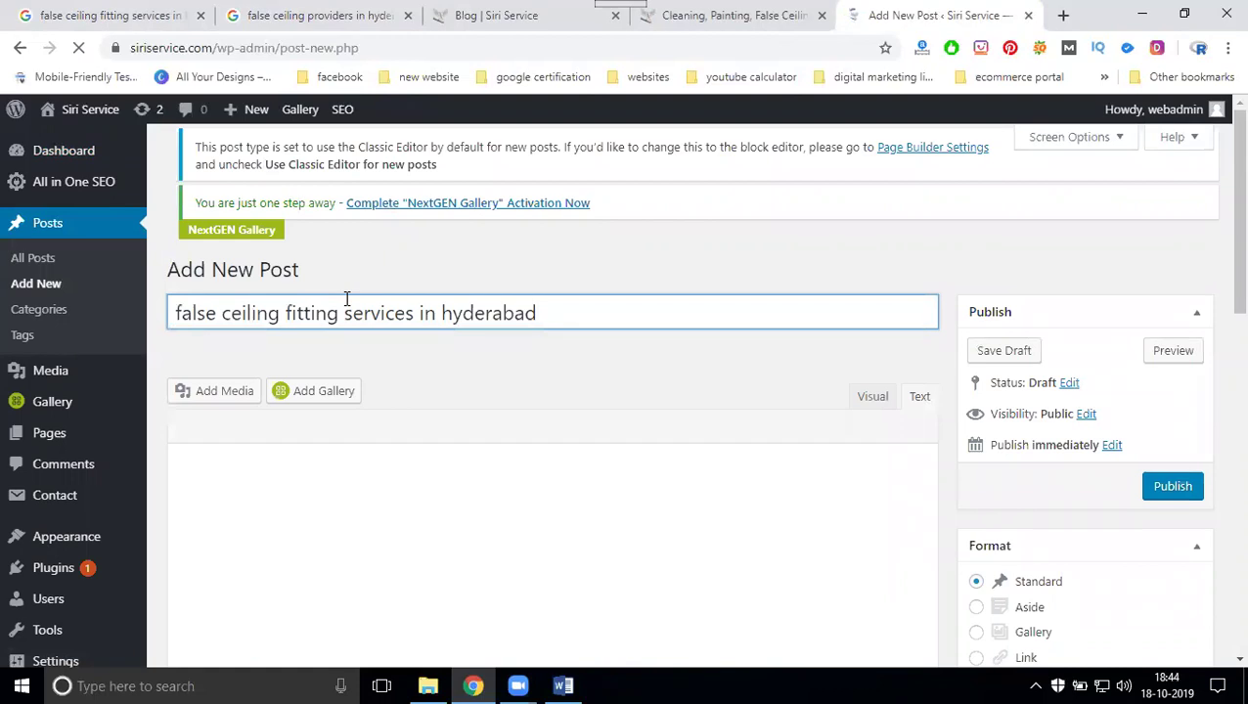
Paste 'false ceiling fitting services in hyderabad' as the All in One SEO title (43 characters)
scroll(346, 298, down, 5)
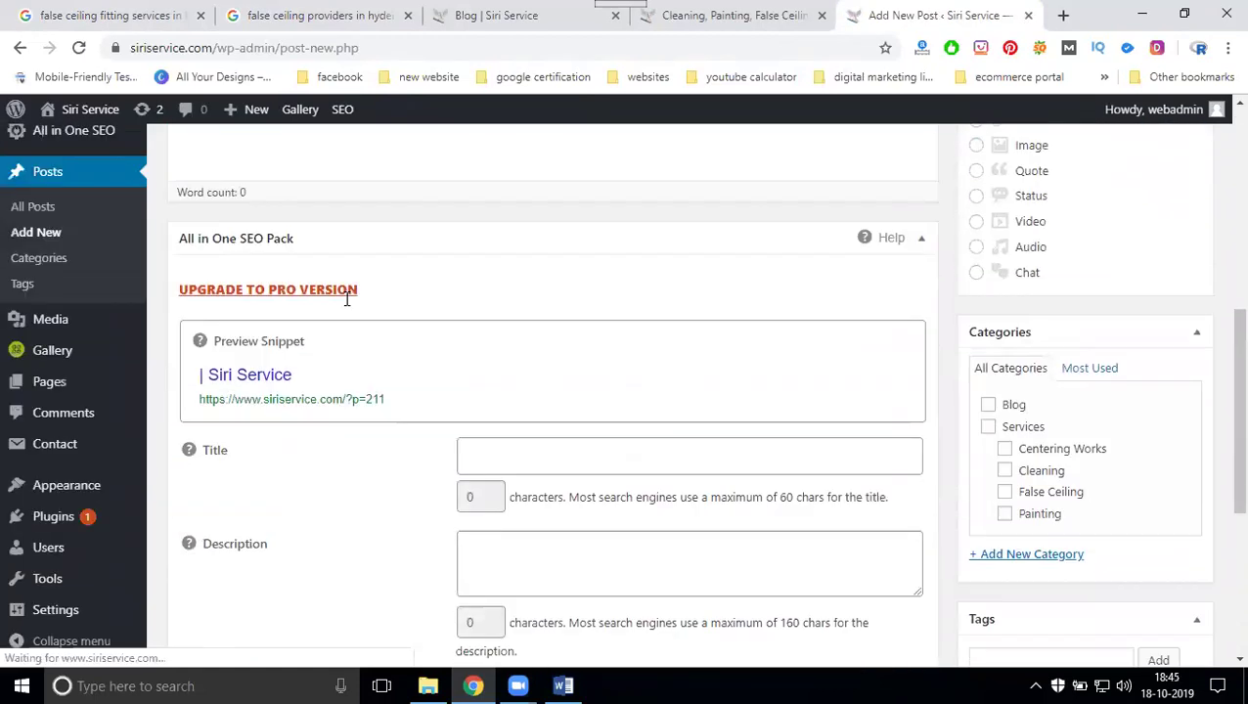
scroll(346, 298, down, 2)
click(480, 286)
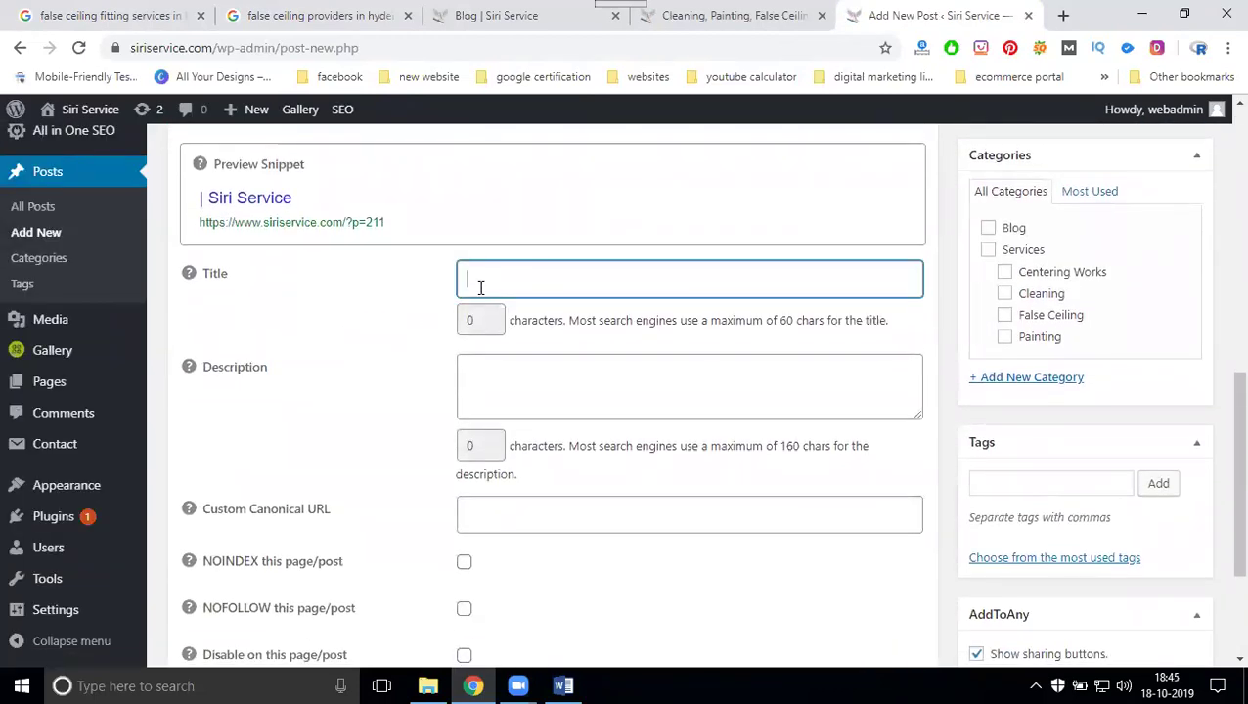
key(ctrl+v)
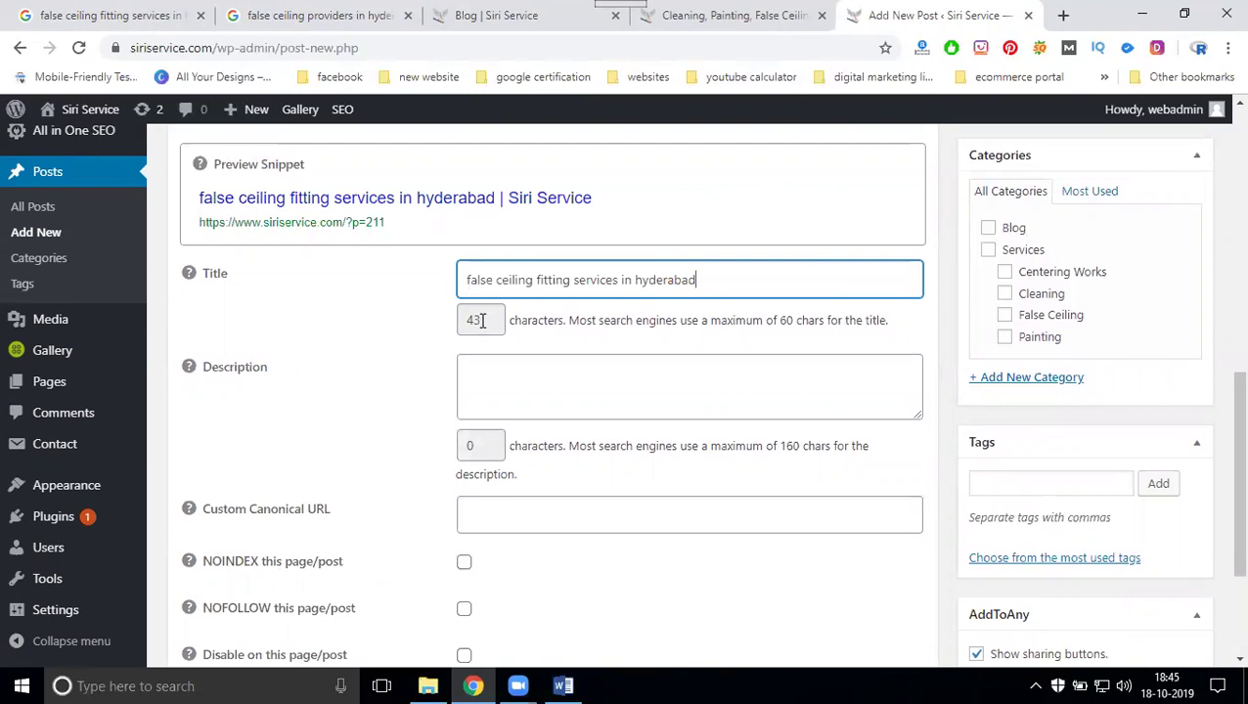
drag(480, 320, 460, 319)
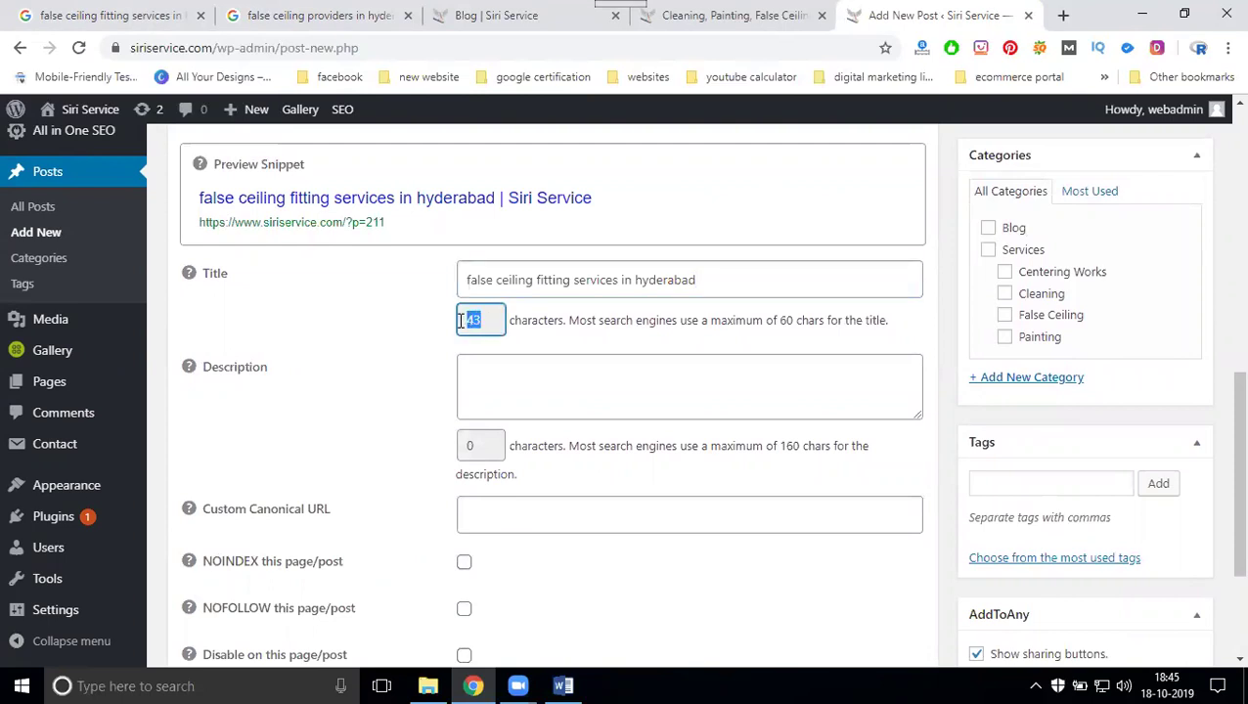
Write the SEO description 'siri service provide false ceiling fitting services with best price in hyderabad.'
click(490, 372)
text(siri service)
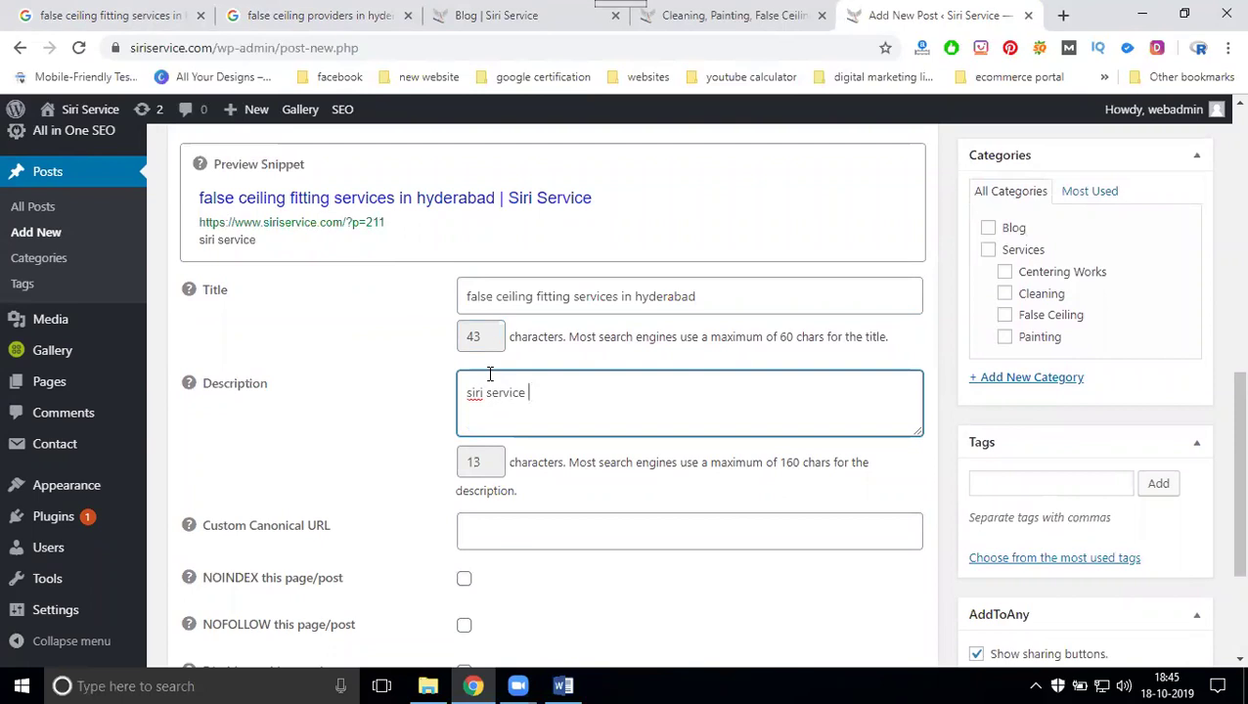
text( provide)
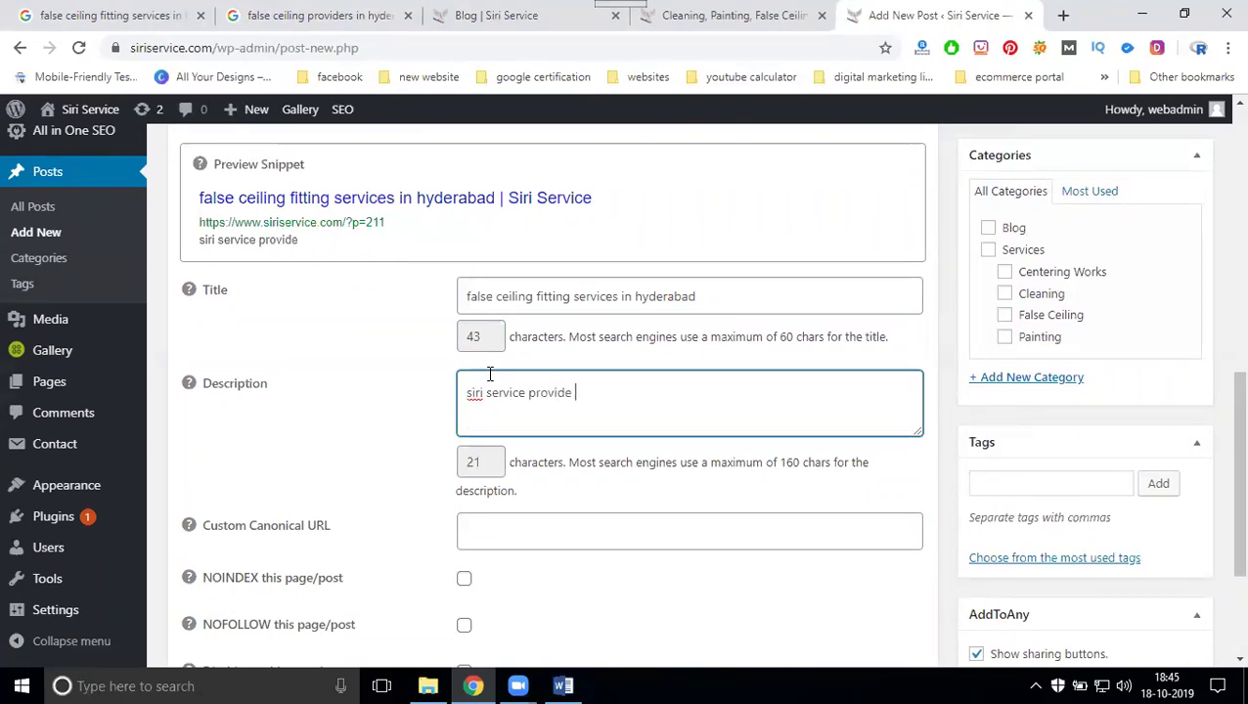
text(false ceiling fitting services in hyderabad)
click(727, 392)
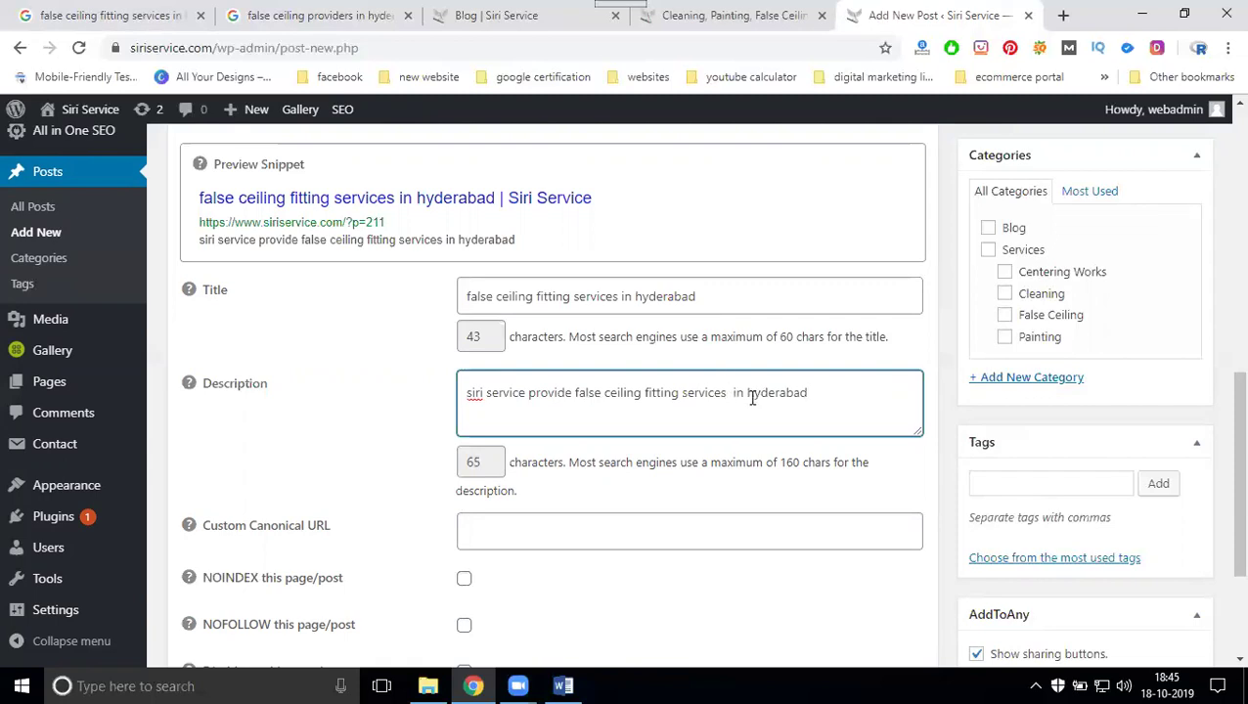
text(with best)
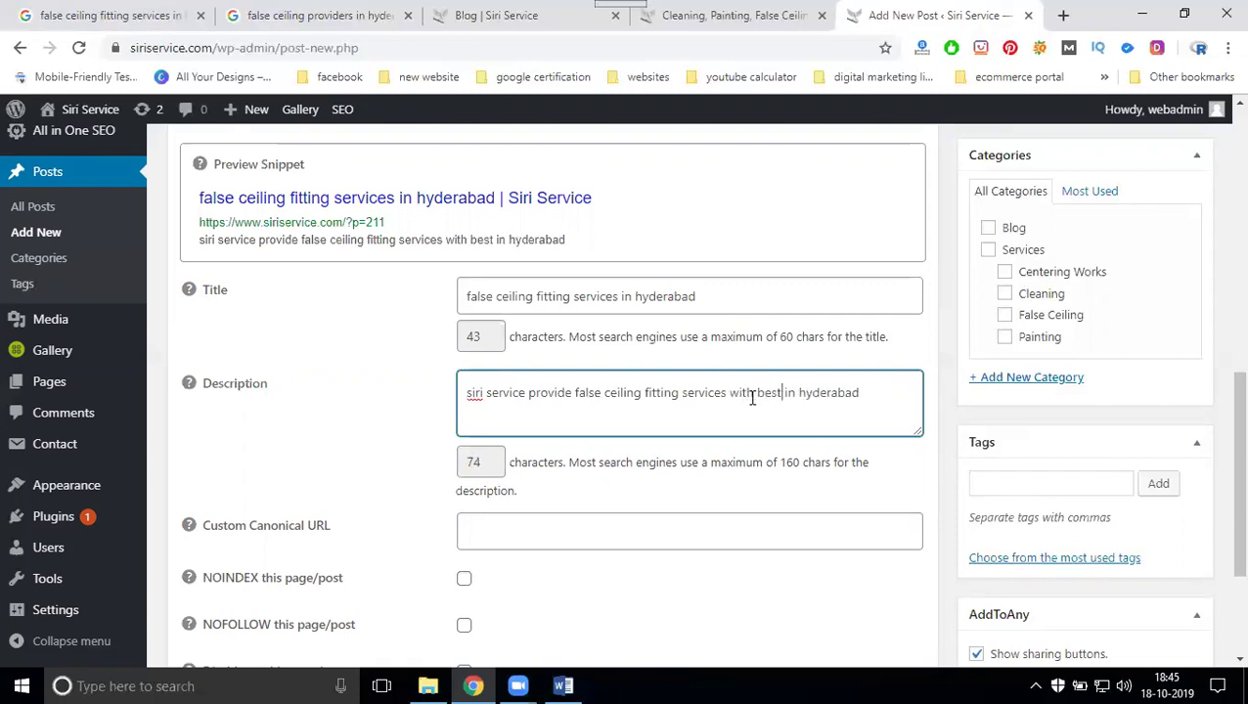
text( price)
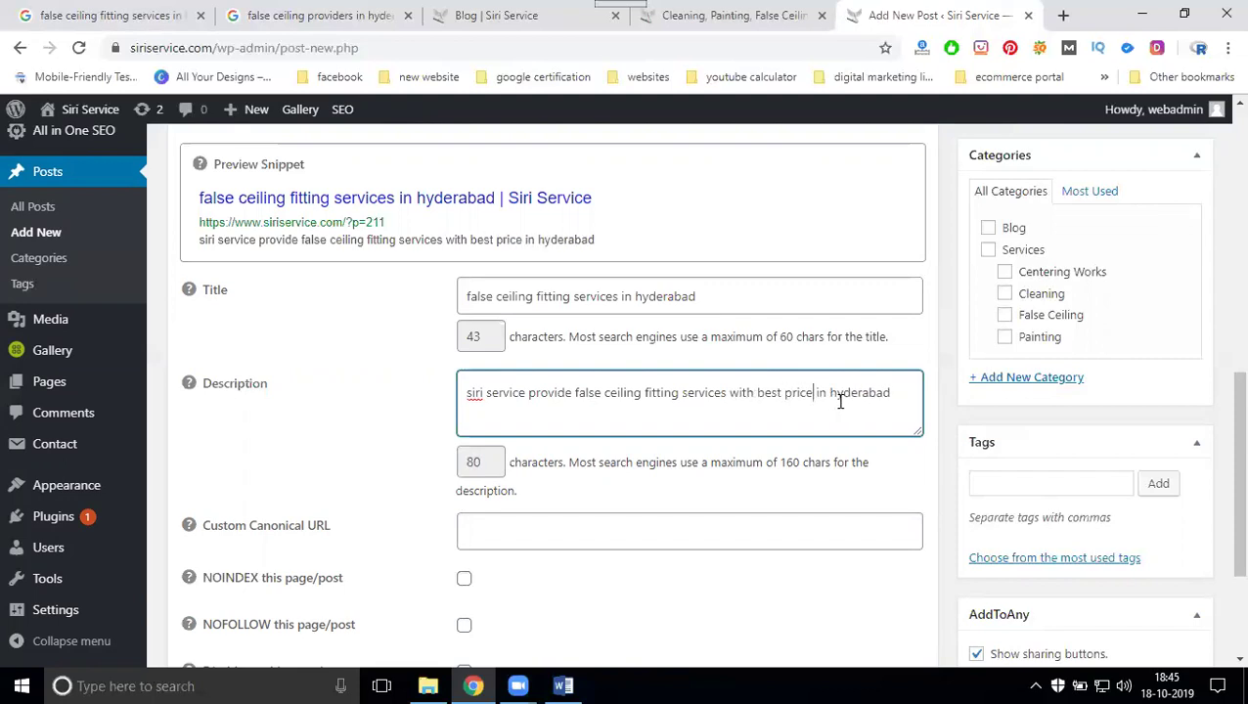
click(897, 395)
text(.)
Copy 'False Ceiling Services' from the first IndiaMART result and append it to the SEO description
click(117, 14)
scroll(714, 217, down, 1)
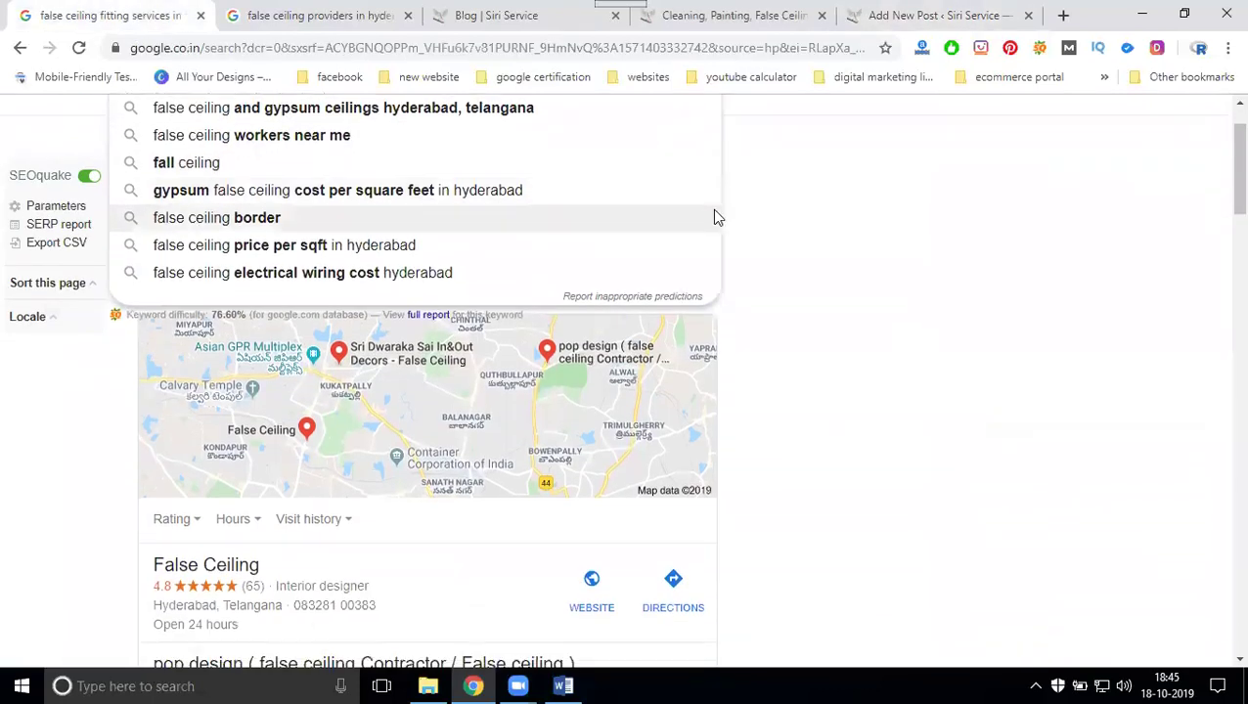
scroll(782, 210, down, 5)
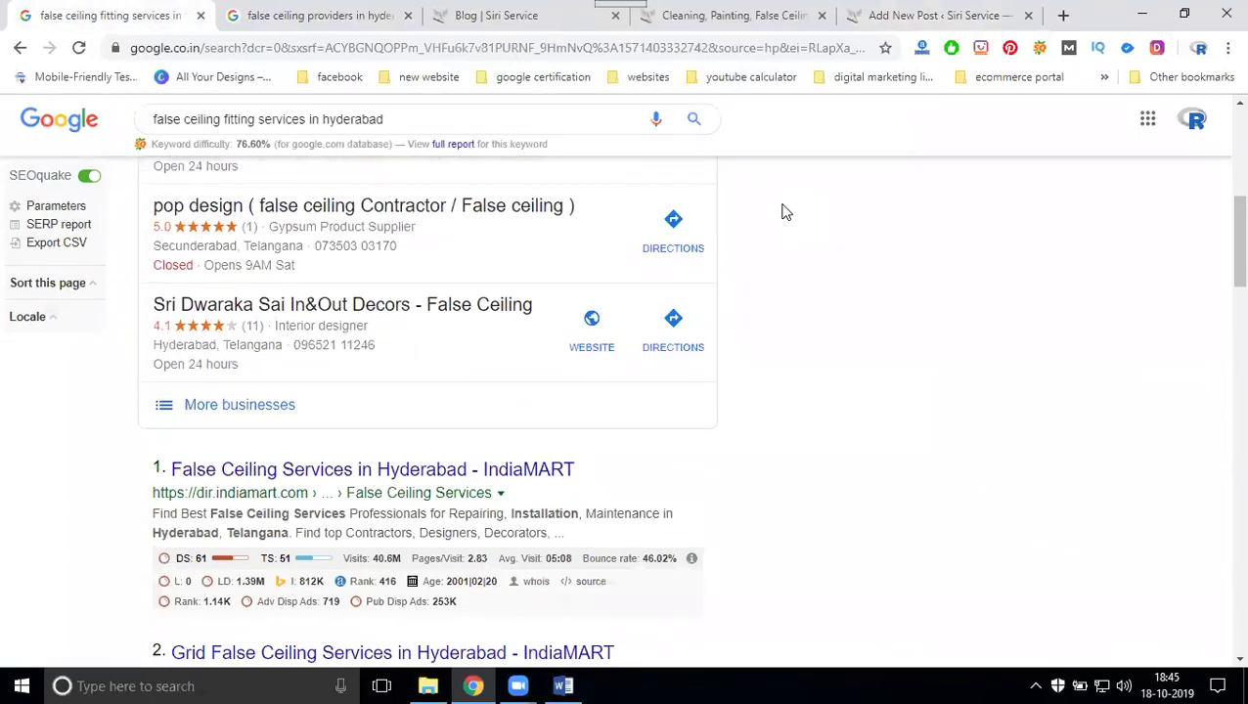
scroll(779, 211, down, 1)
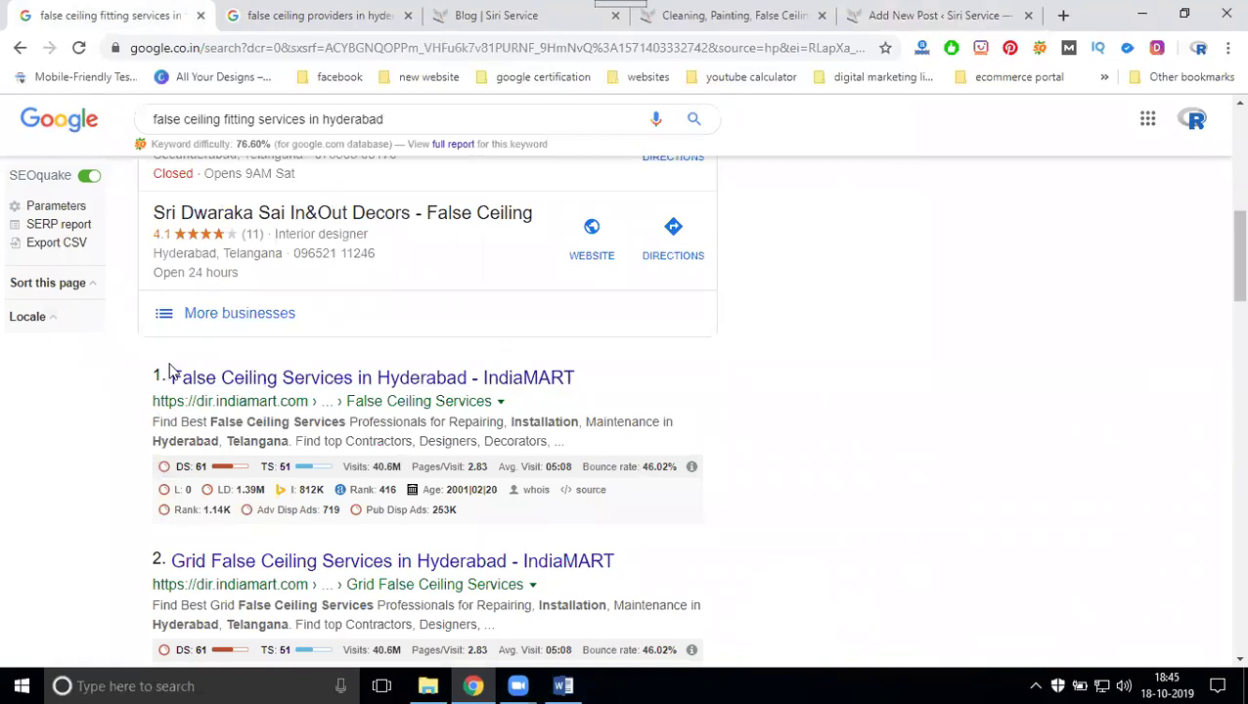
drag(171, 377, 354, 379)
key(ctrl+c)
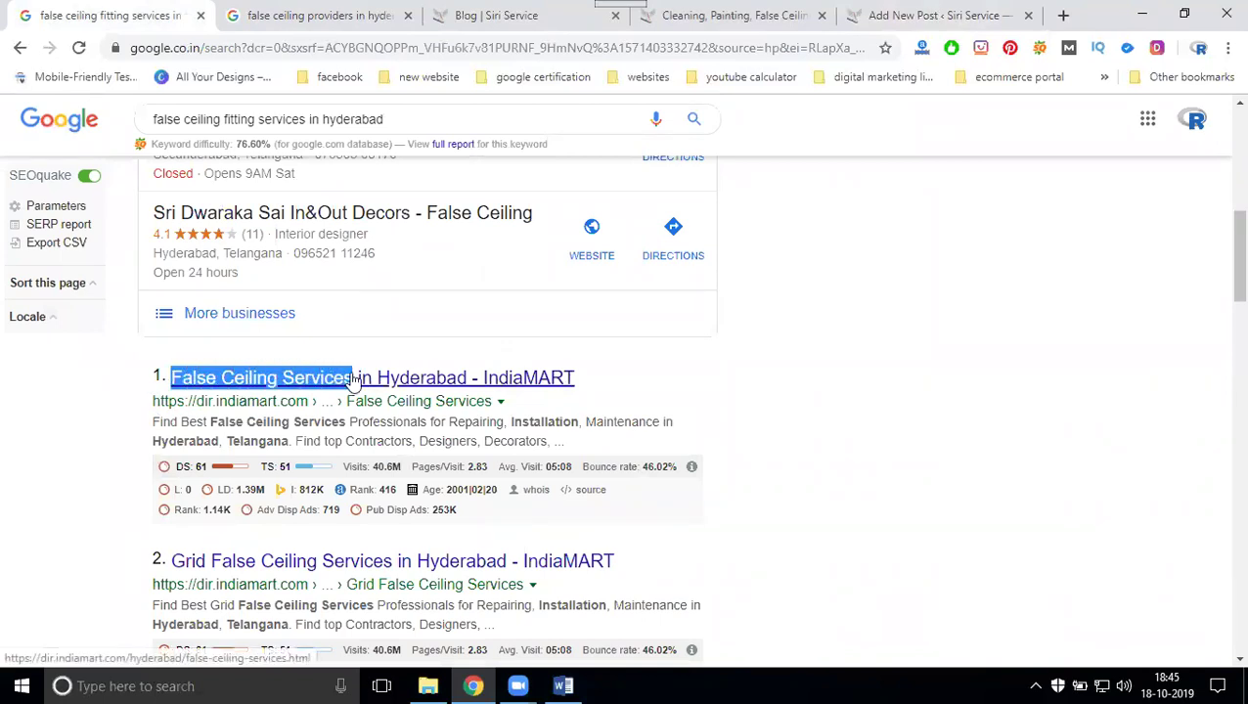
click(880, 15)
key(ctrl+v)
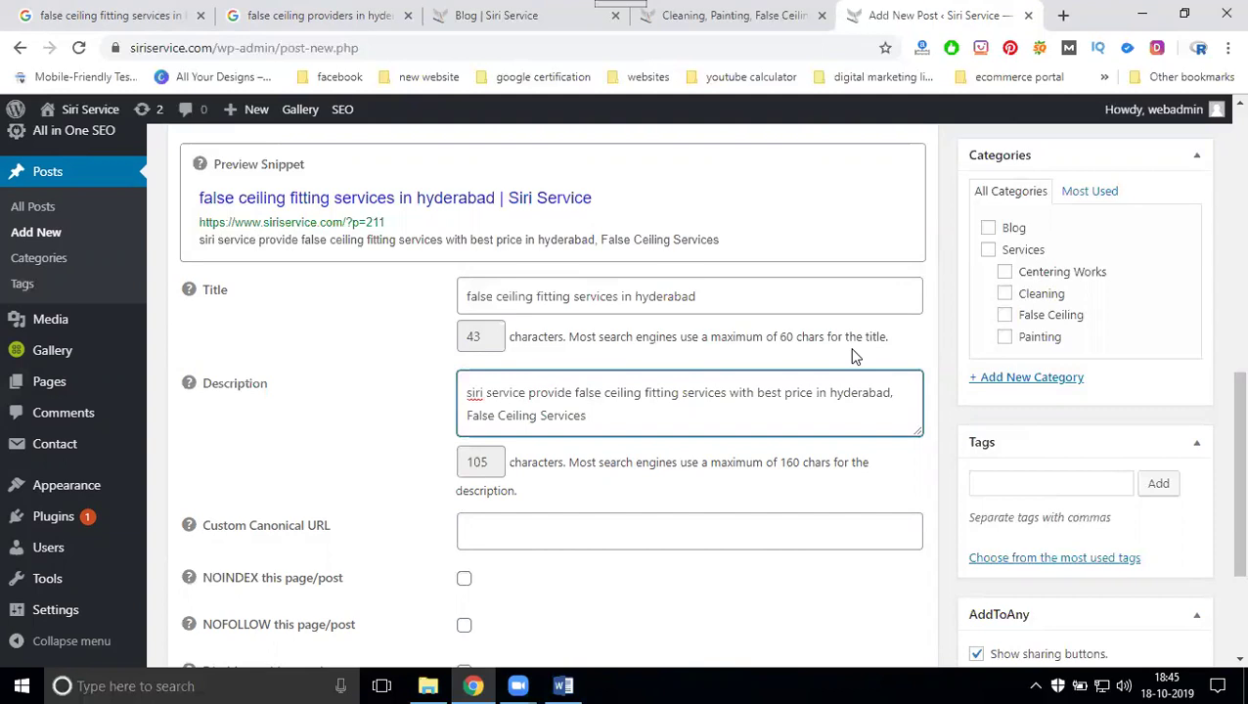
Append the areas kphb, gachibowli, kondapur, bandlaguda, Tolichowki and Mehdipatnam to the SEO description
text(kphb, gachibowli, )
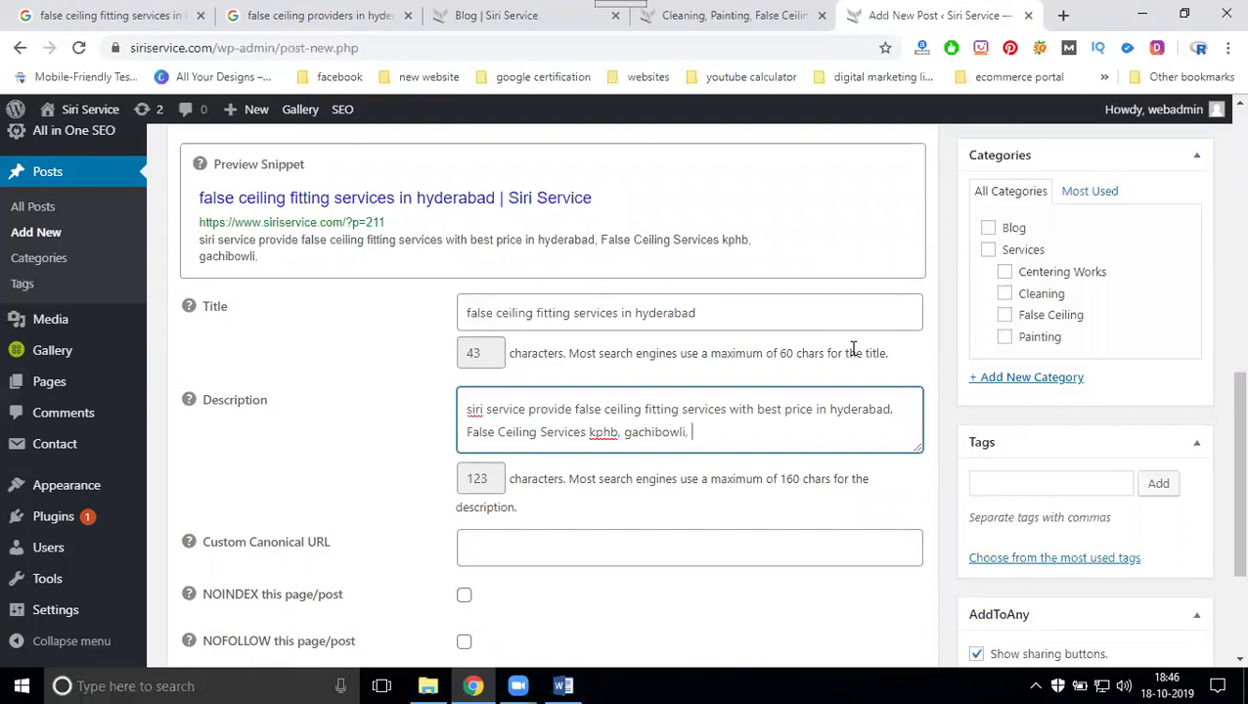
text(kondapur)
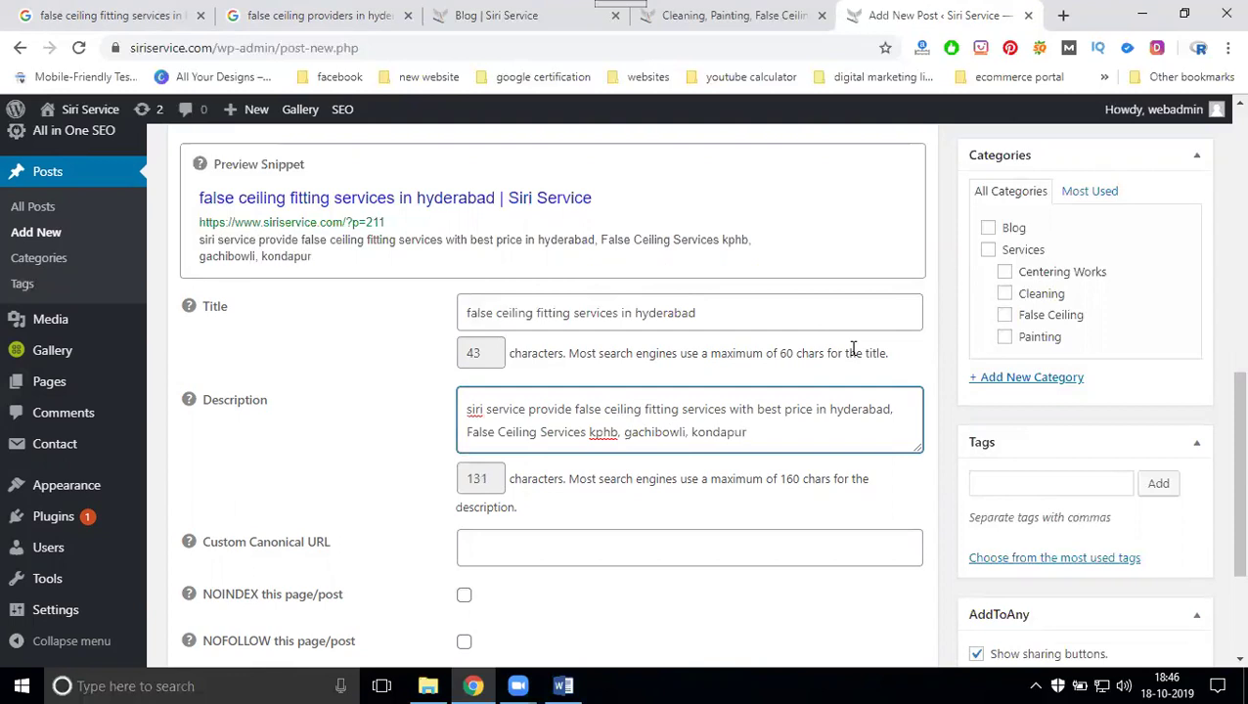
text(, bandlaguda, Tolichowki ,)
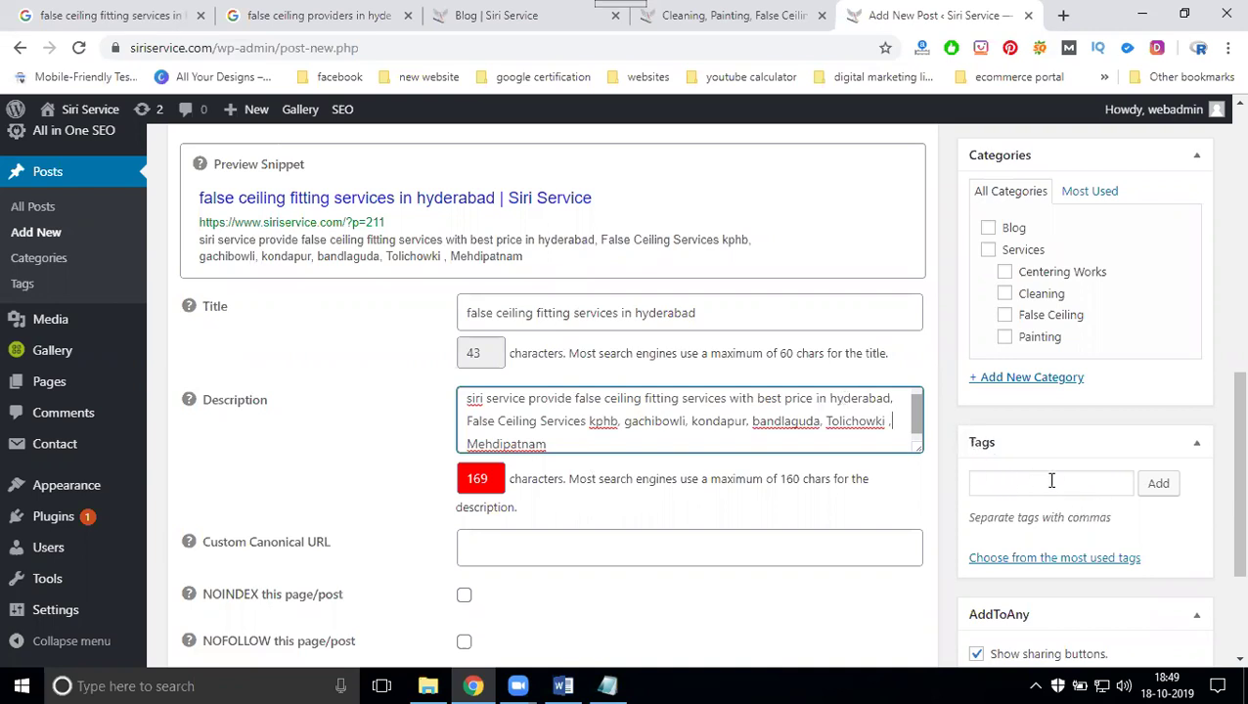
File the post under the Blog category and start a new featured image upload
click(1011, 231)
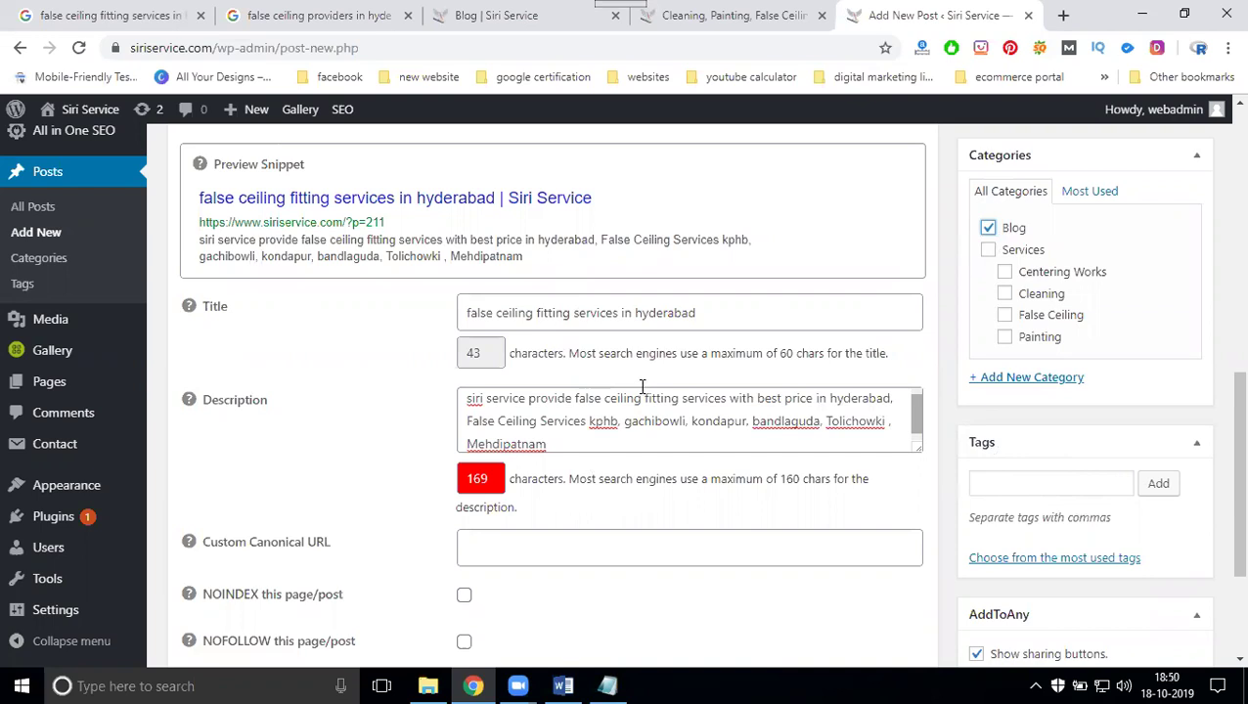
scroll(905, 417, down, 2)
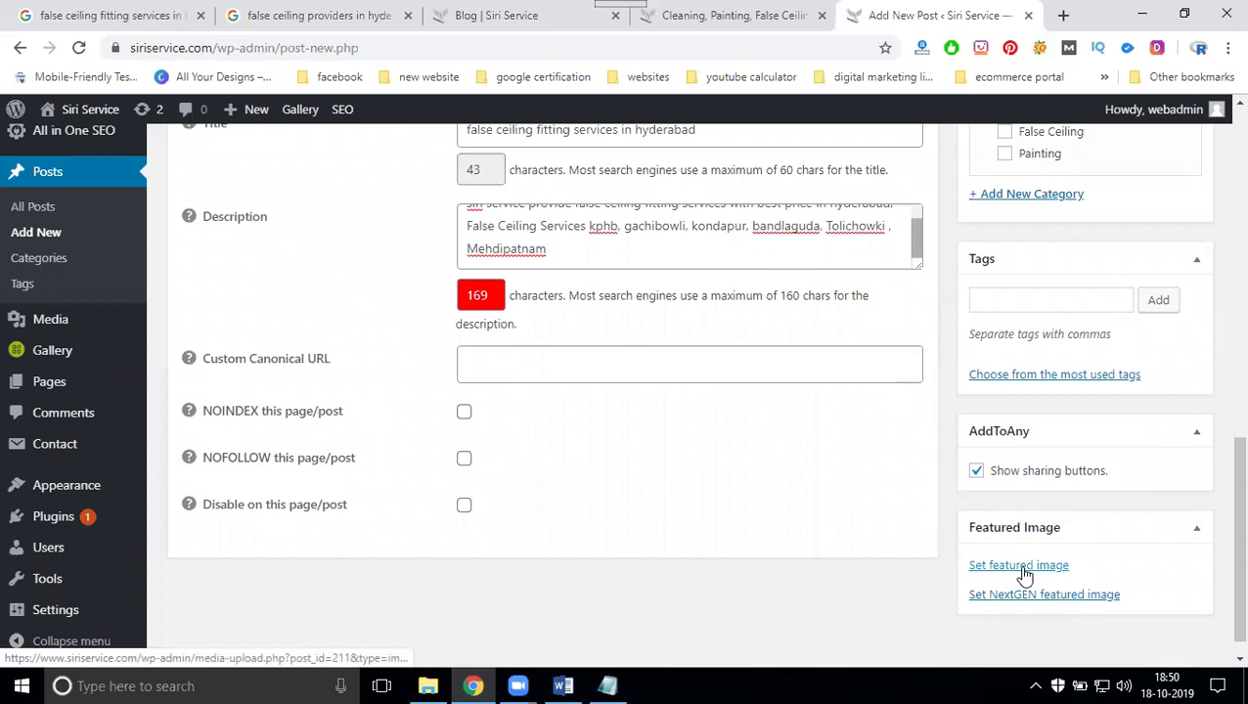
click(1022, 568)
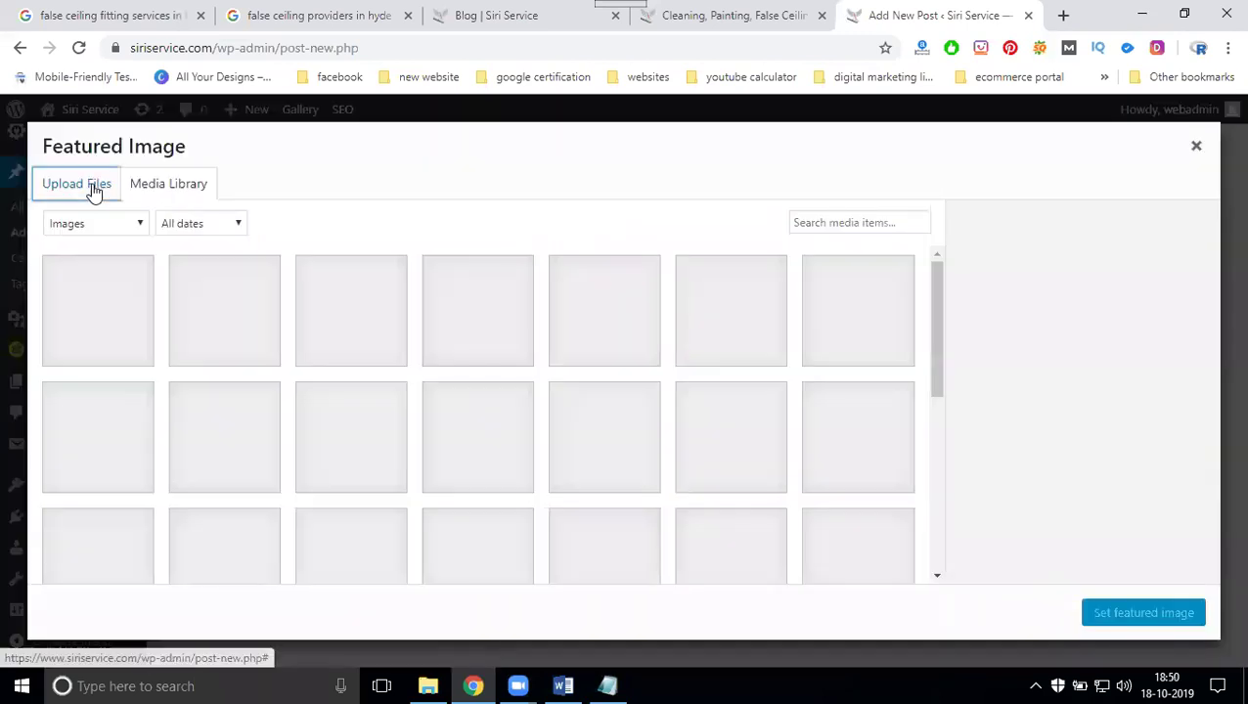
click(94, 186)
Upload the false ceiling 40 photo from the false ceiling image folder
click(615, 412)
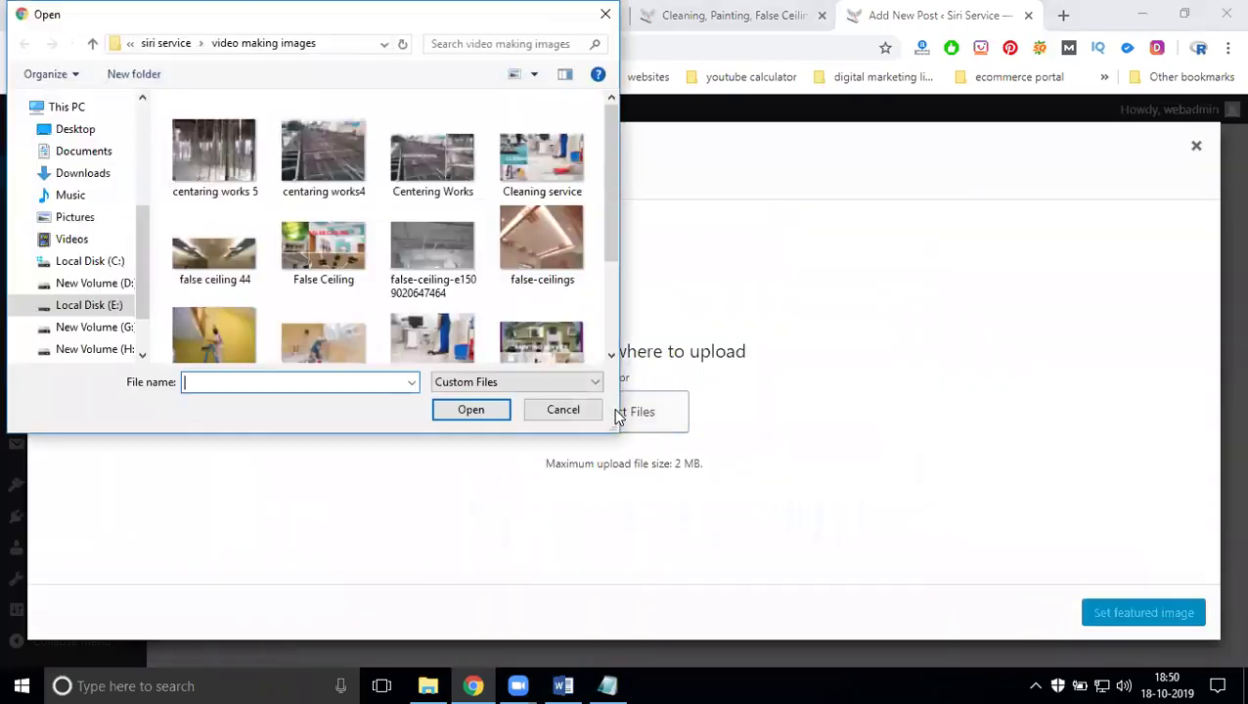
click(166, 43)
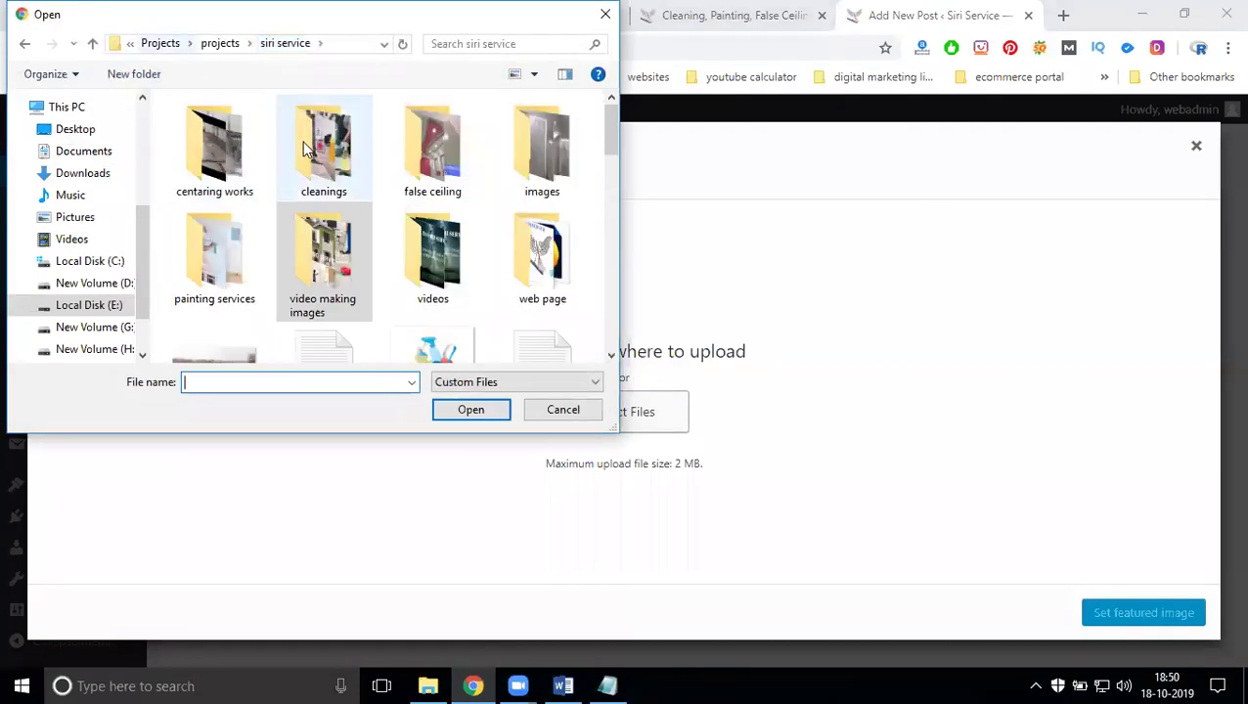
double_click(399, 176)
scroll(397, 171, down, 2)
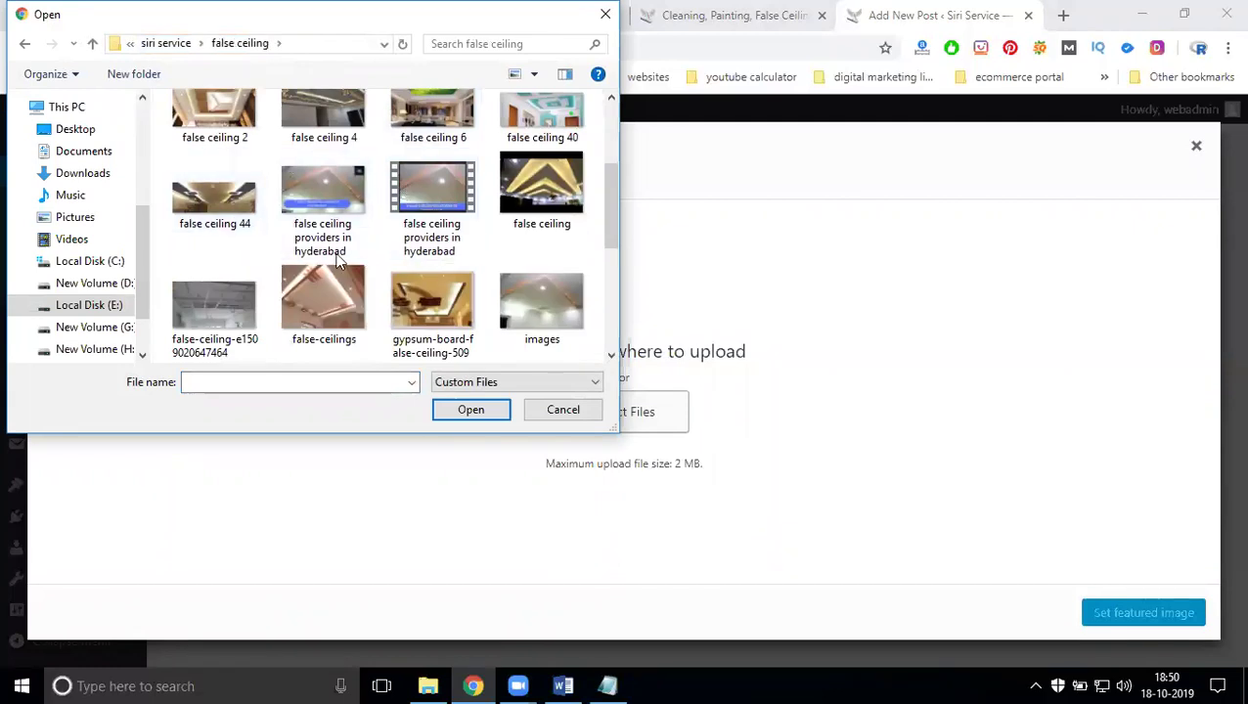
scroll(486, 290, up, 1)
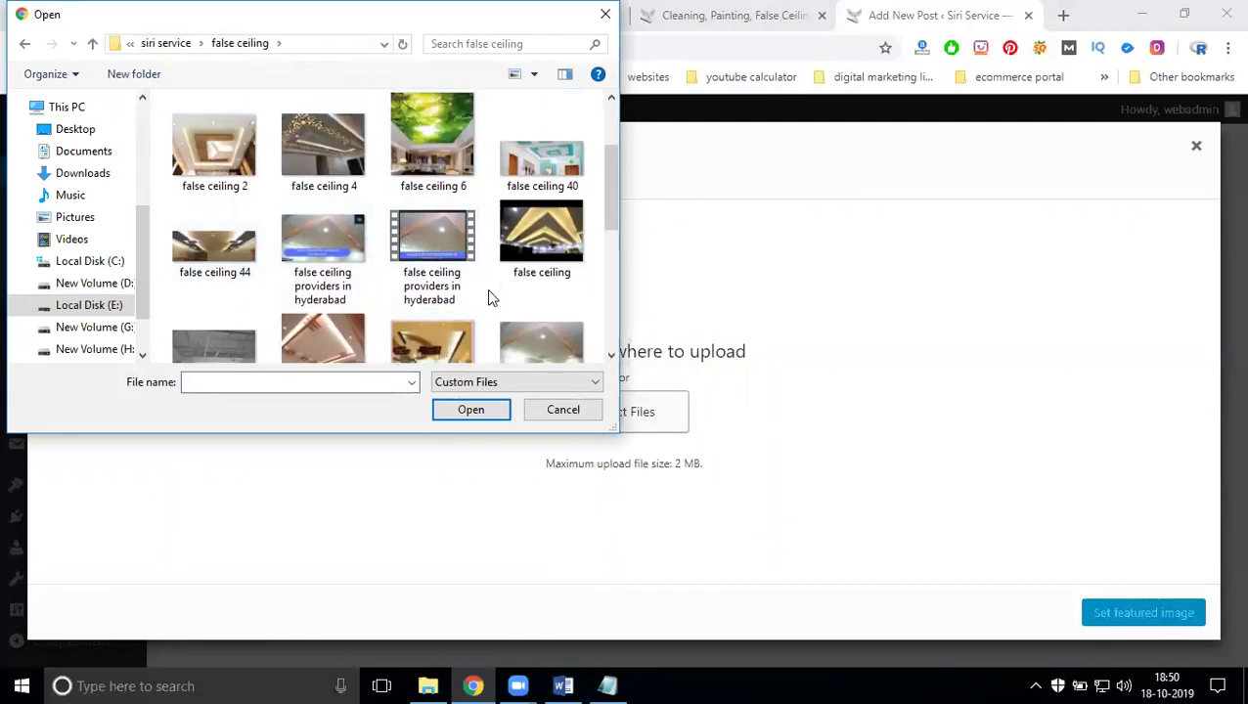
click(528, 169)
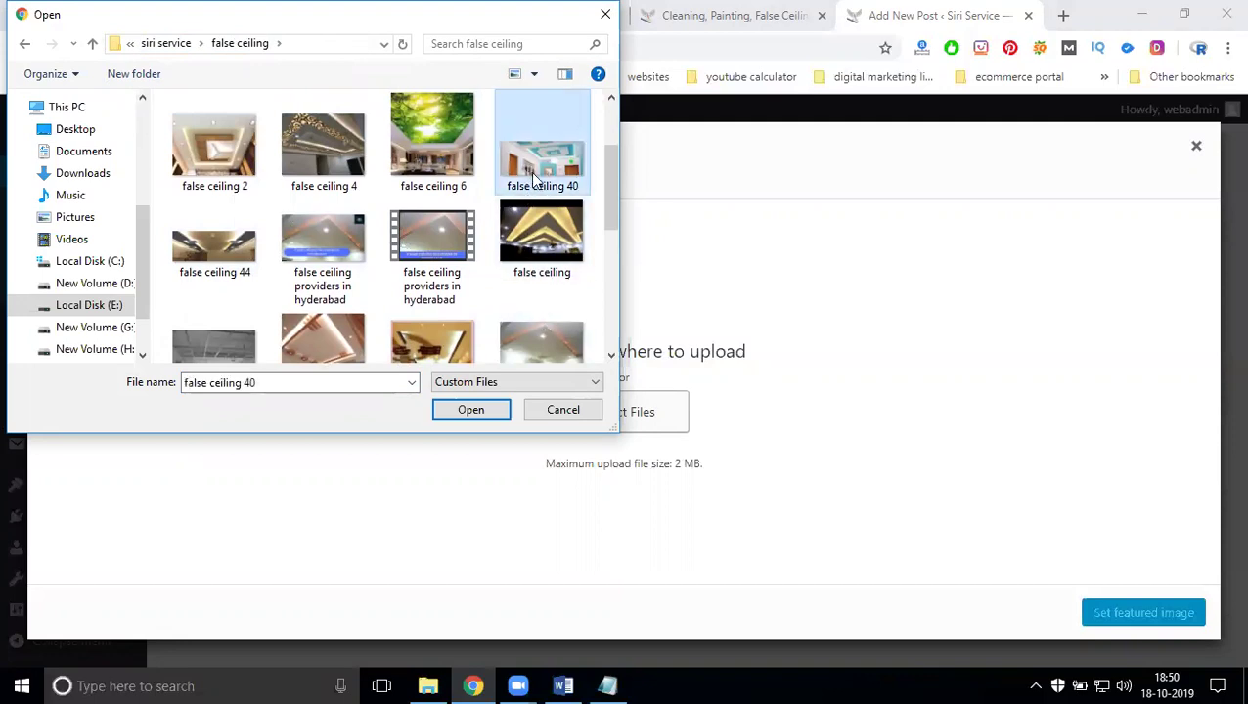
click(473, 409)
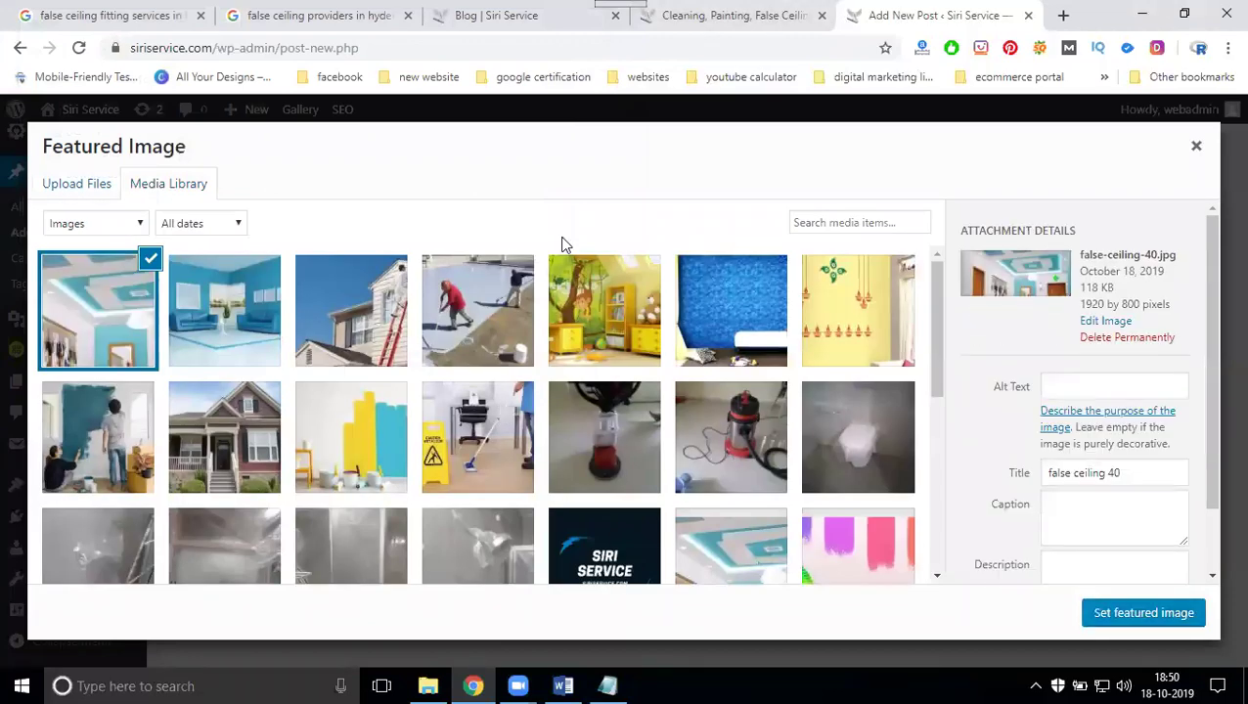
Give the false ceiling 40 image alt text and title 'false ceiling fitting services in hyderabad', then set it as featured
click(105, 15)
double_click(239, 119)
click(243, 118)
key(ctrl+c)
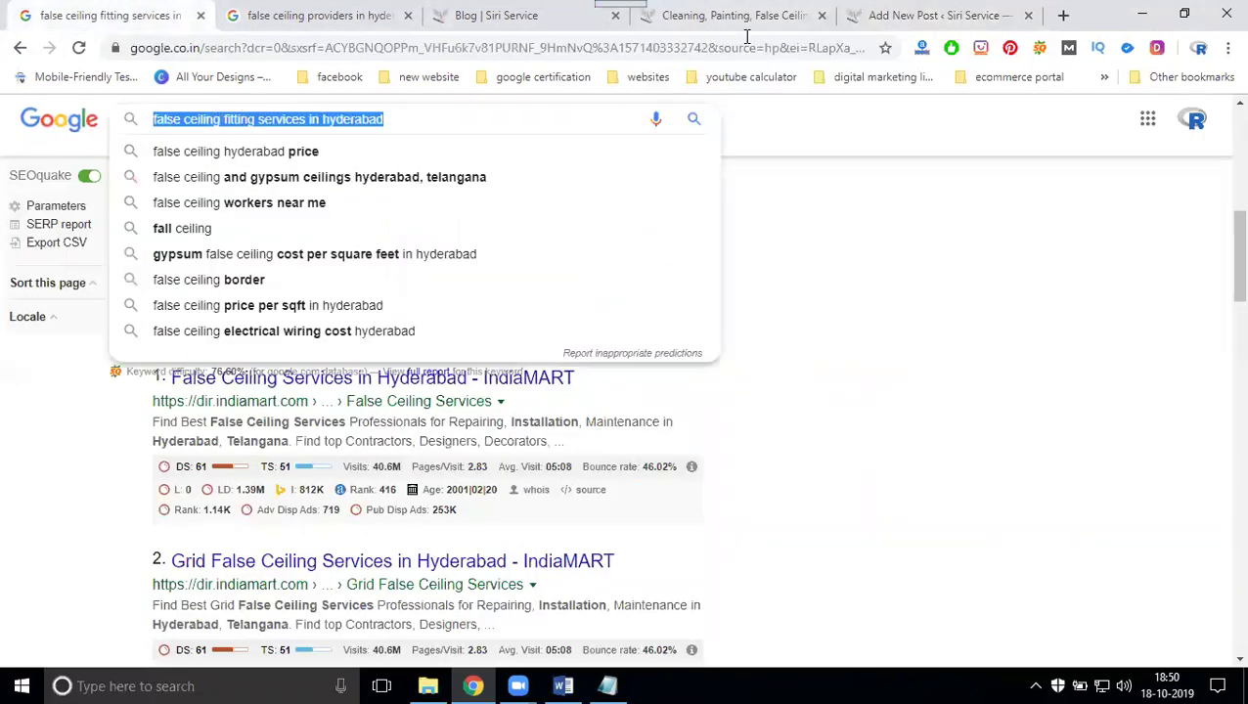
click(879, 16)
click(1079, 382)
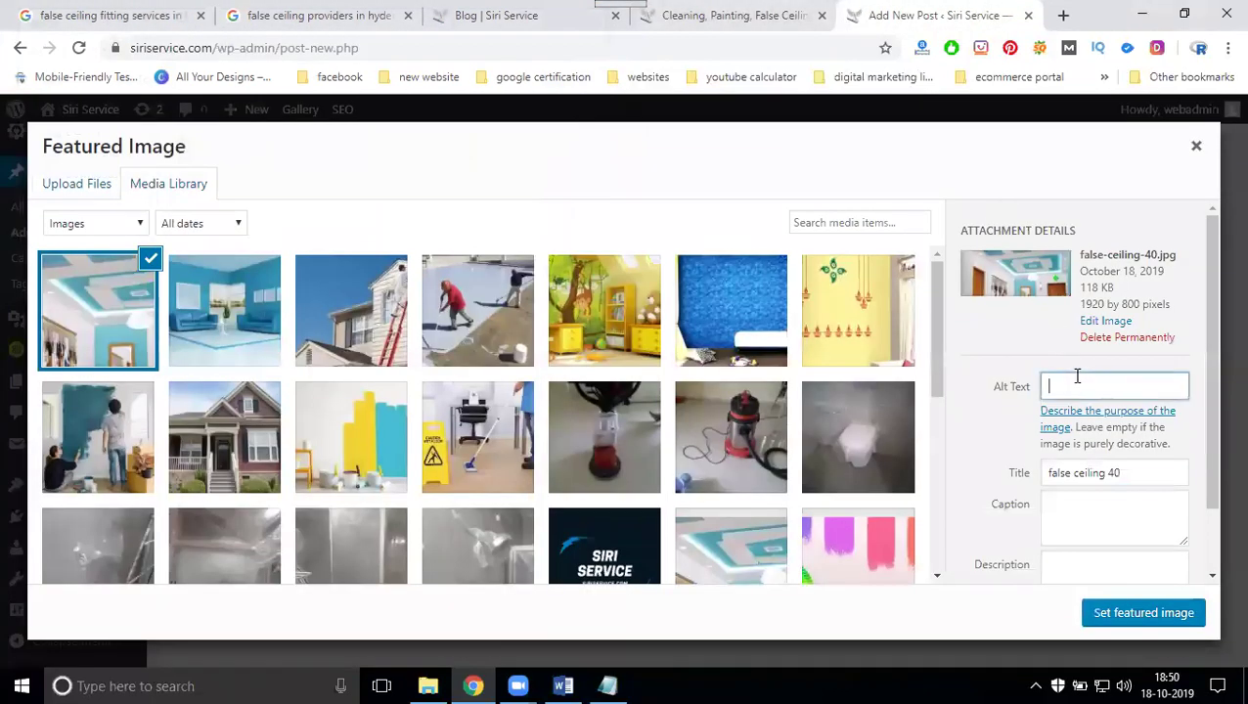
key(ctrl+v)
click(1092, 479)
key(ctrl+a)
key(ctrl+v)
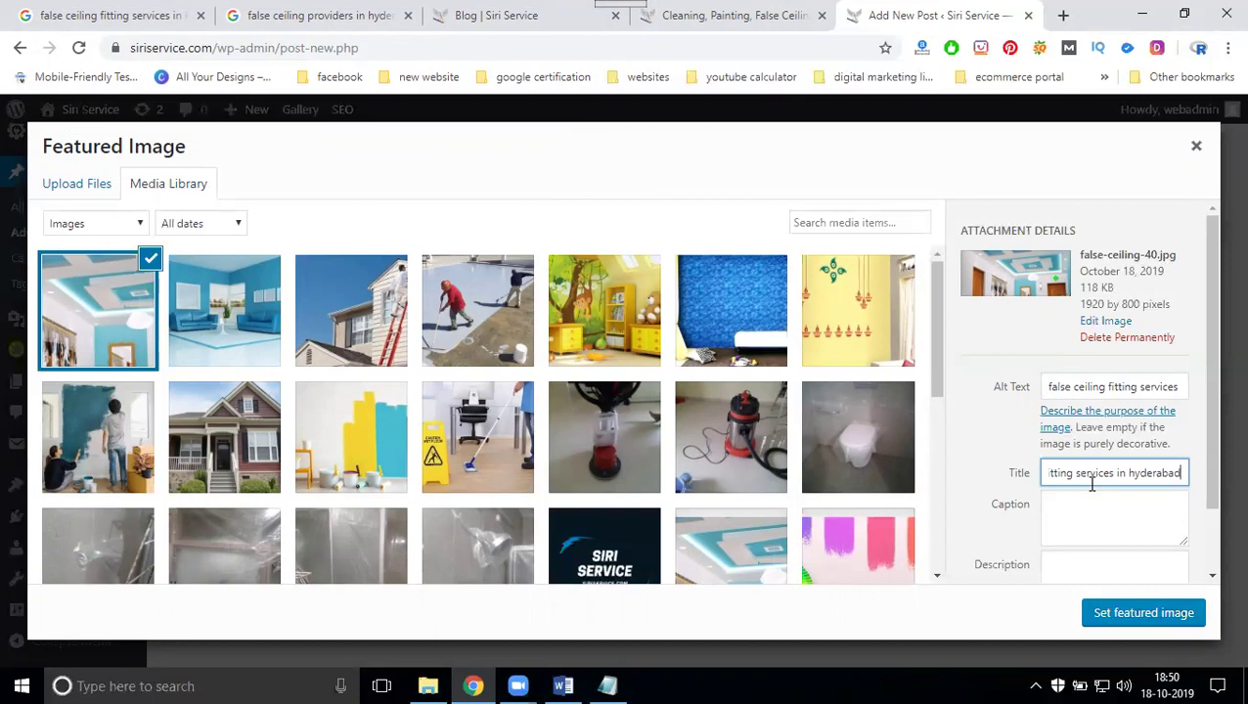
click(1118, 616)
Add the phrase from the SEO description's first line as a post tag
scroll(675, 430, up, 6)
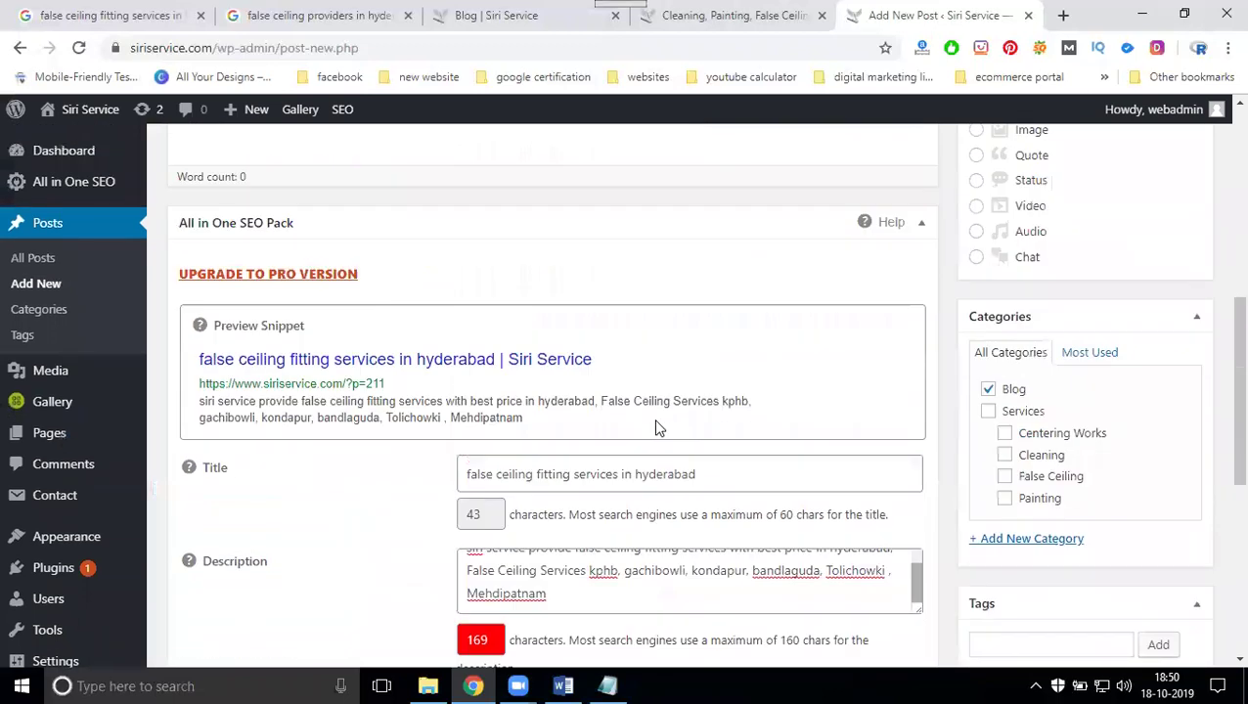
scroll(657, 428, down, 6)
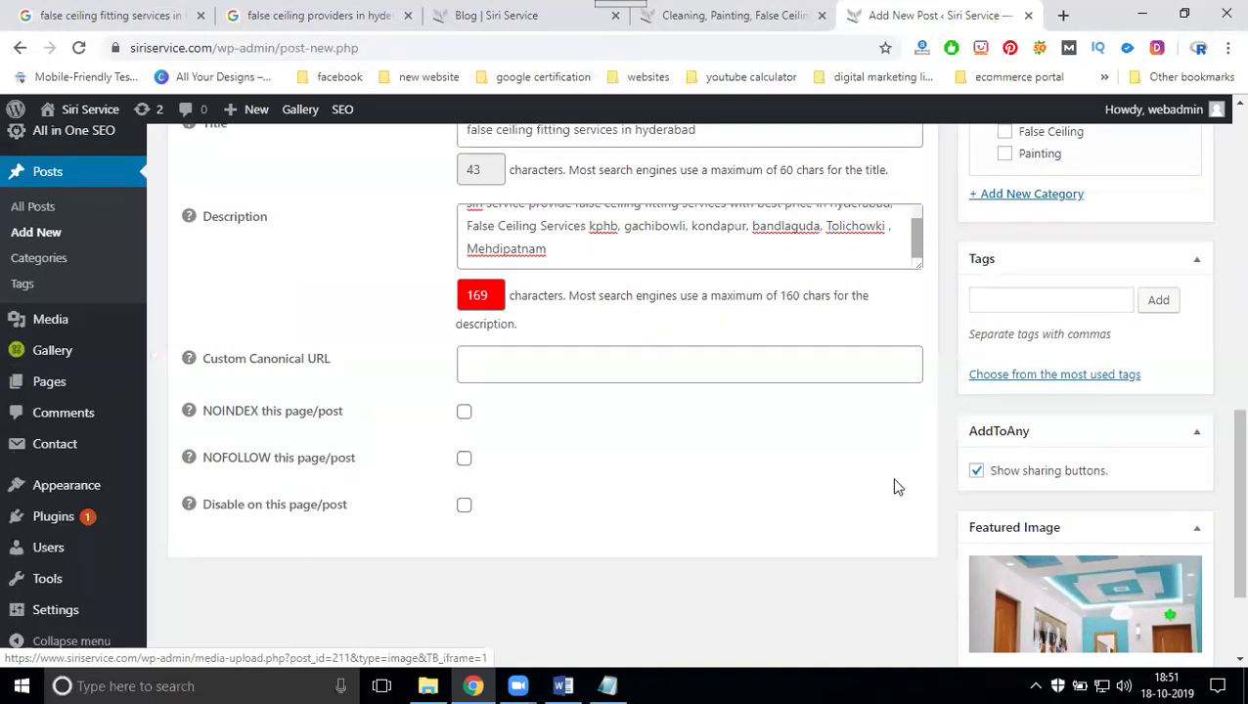
scroll(860, 479, up, 2)
scroll(547, 409, up, 1)
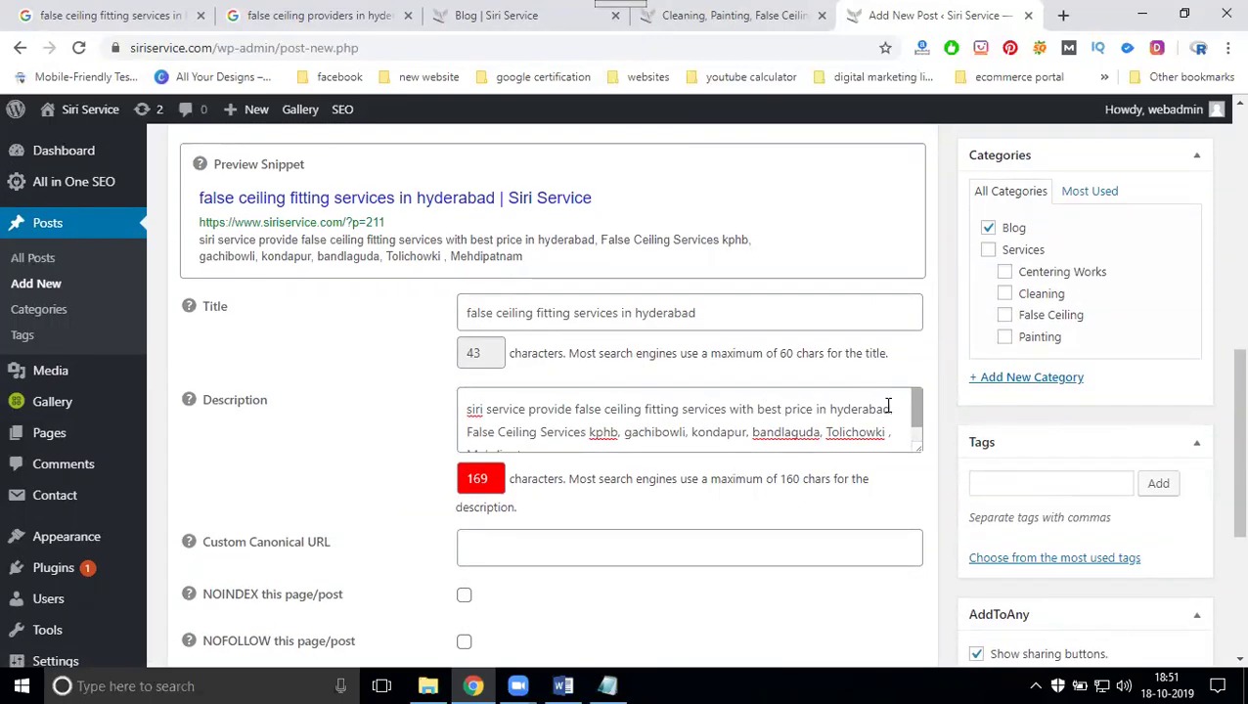
drag(894, 408, 444, 406)
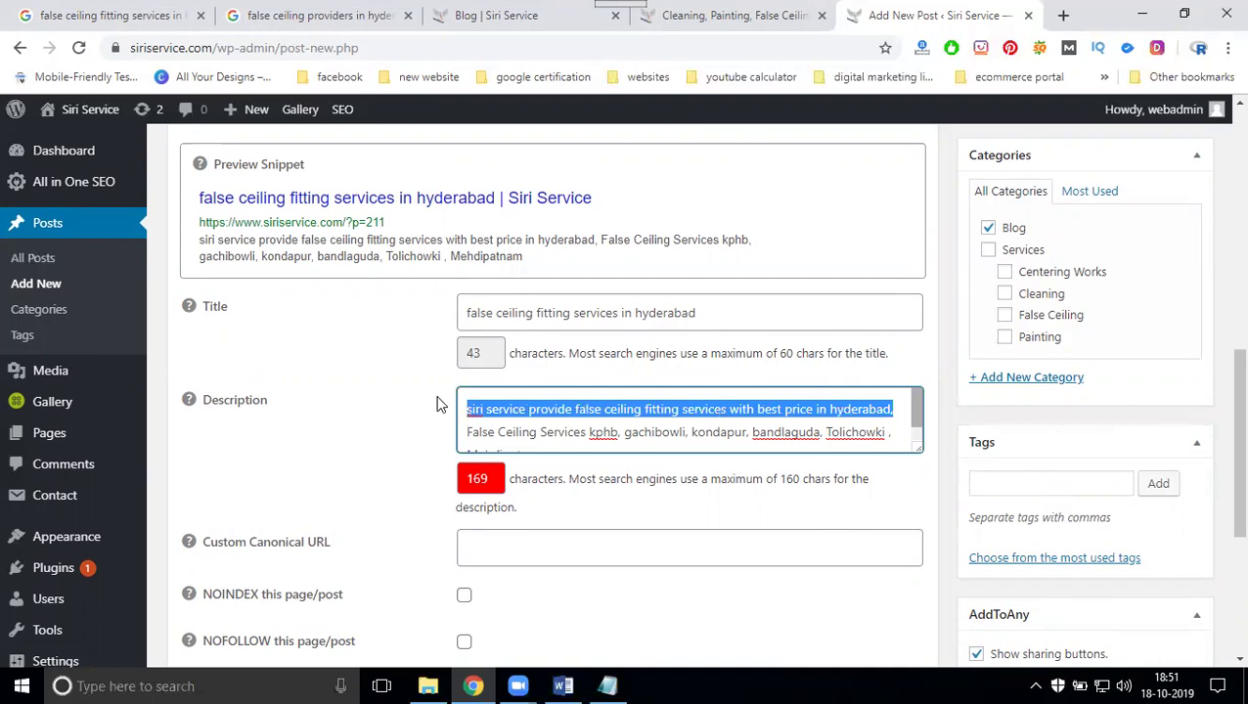
key(shift+Right)
key(shift+Right)
key(shift+Right)
key(shift+Right)
key(shift+Right)
key(shift+Right)
key(shift+Right)
key(shift+Right)
key(shift+Right)
key(shift+Right)
key(shift+Right)
key(shift+Right)
key(shift+Right)
key(shift+Right)
key(shift+Right)
key(shift+Right)
key(shift+Right)
key(shift+Right)
key(shift+Right)
key(shift+Right)
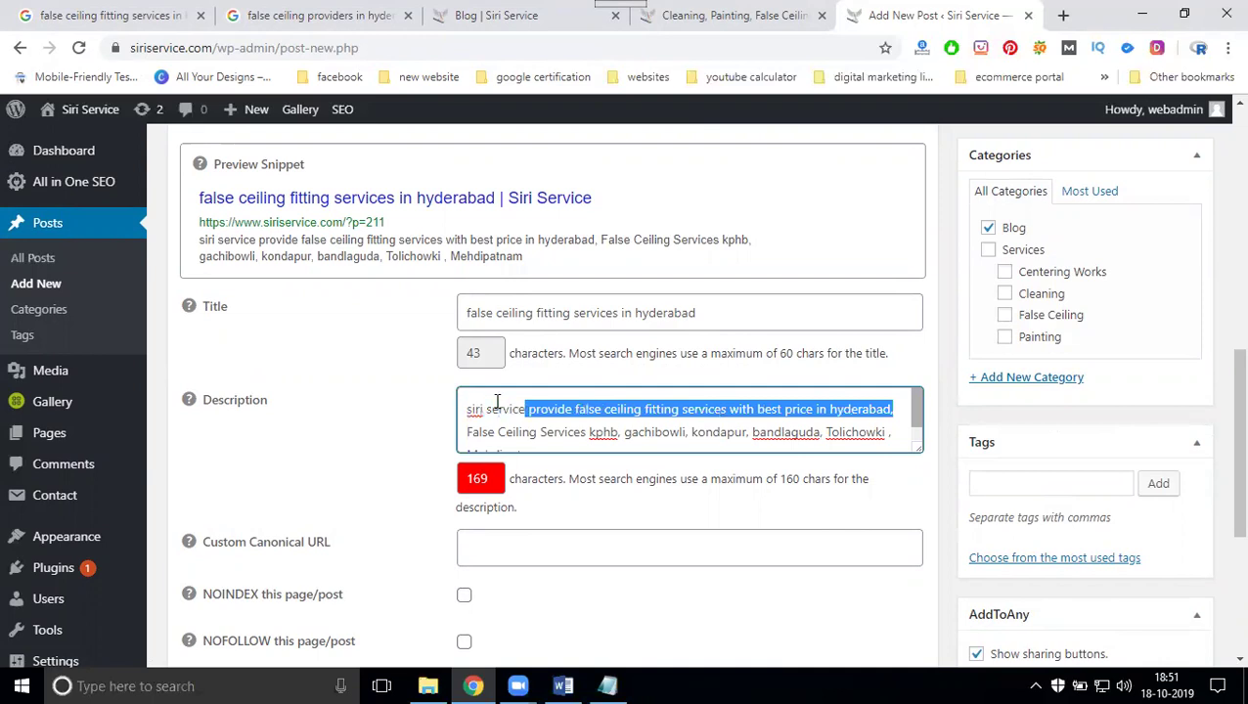
key(ctrl+c)
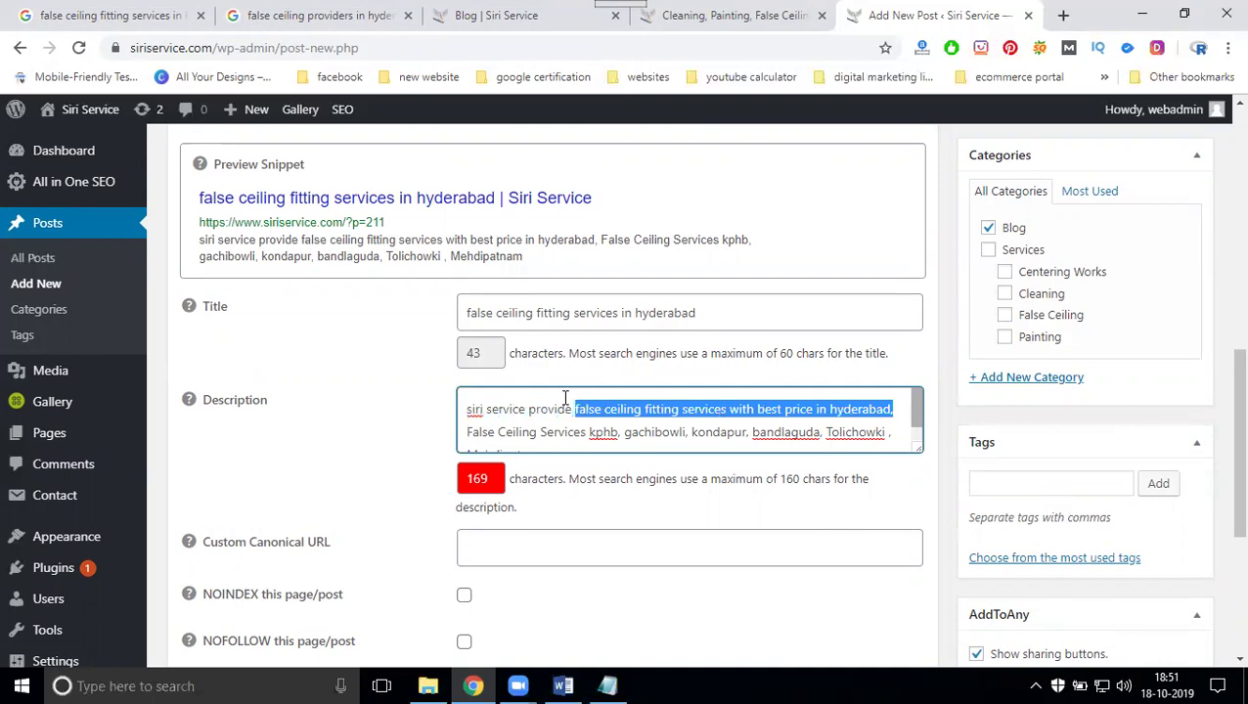
click(986, 482)
key(ctrl+v)
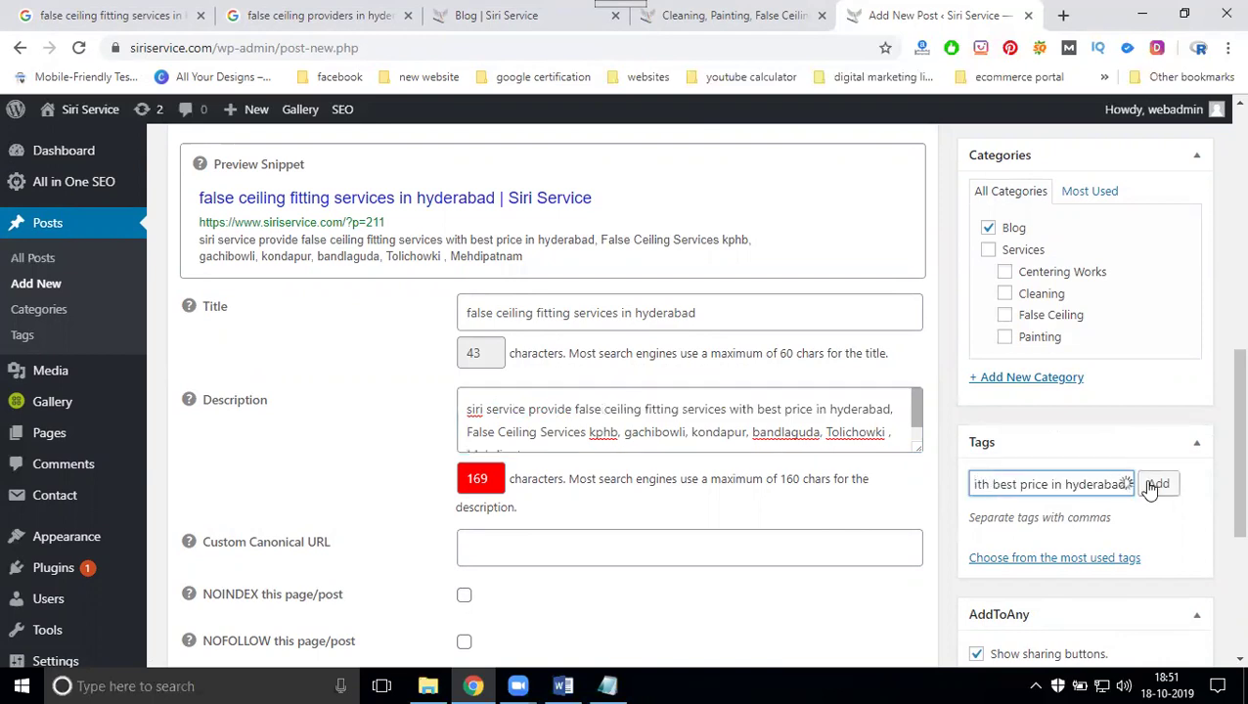
click(1158, 483)
Add the top Google result title 'False Ceiling Services in Hyderabad' as a tag
click(118, 14)
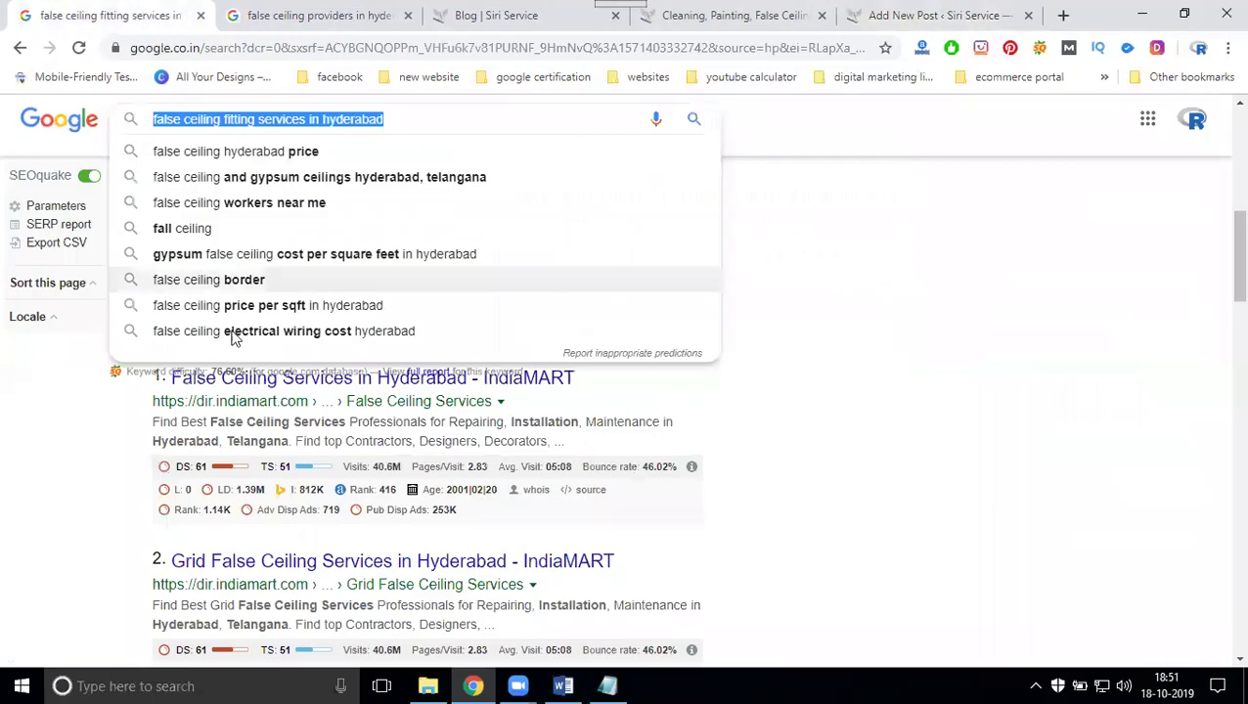
click(123, 442)
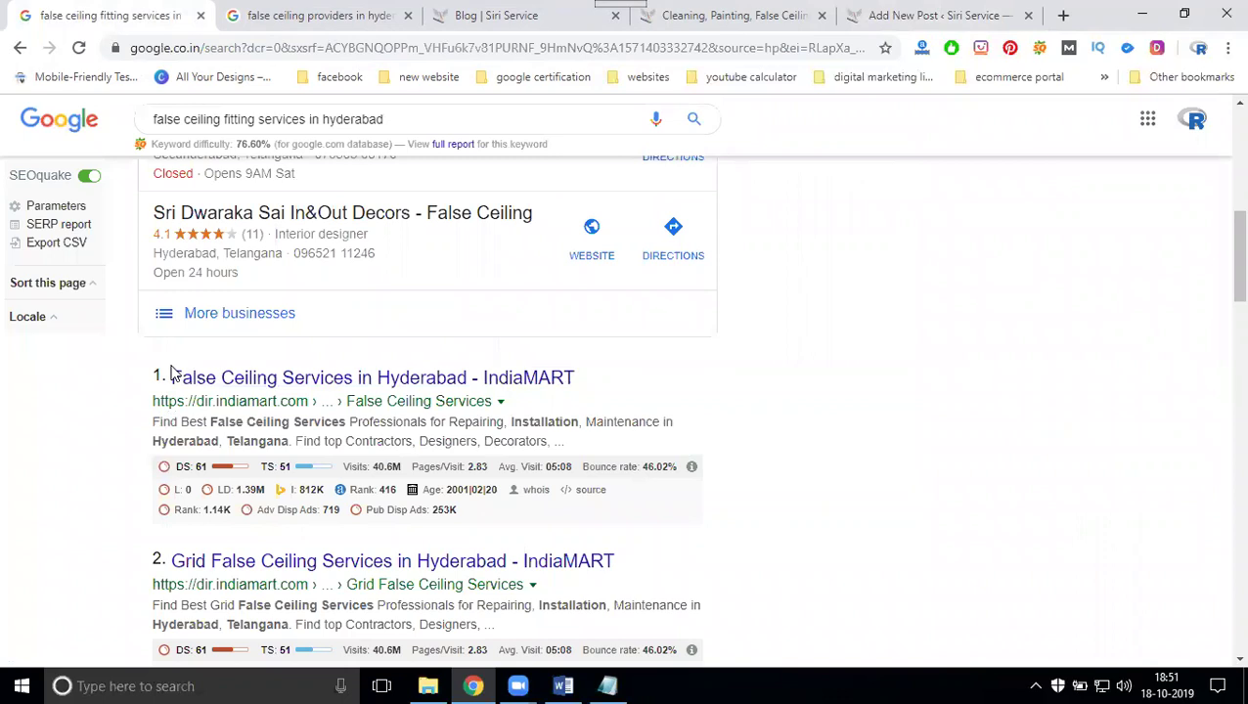
drag(171, 376, 474, 401)
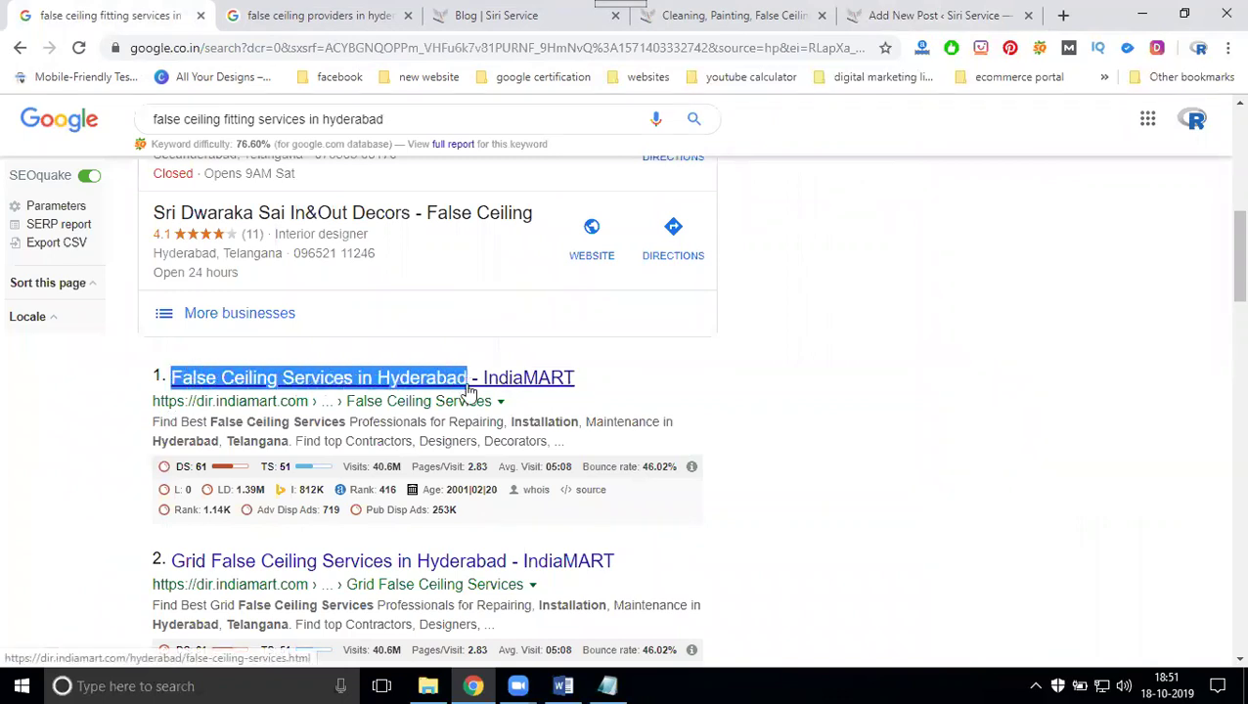
click(909, 15)
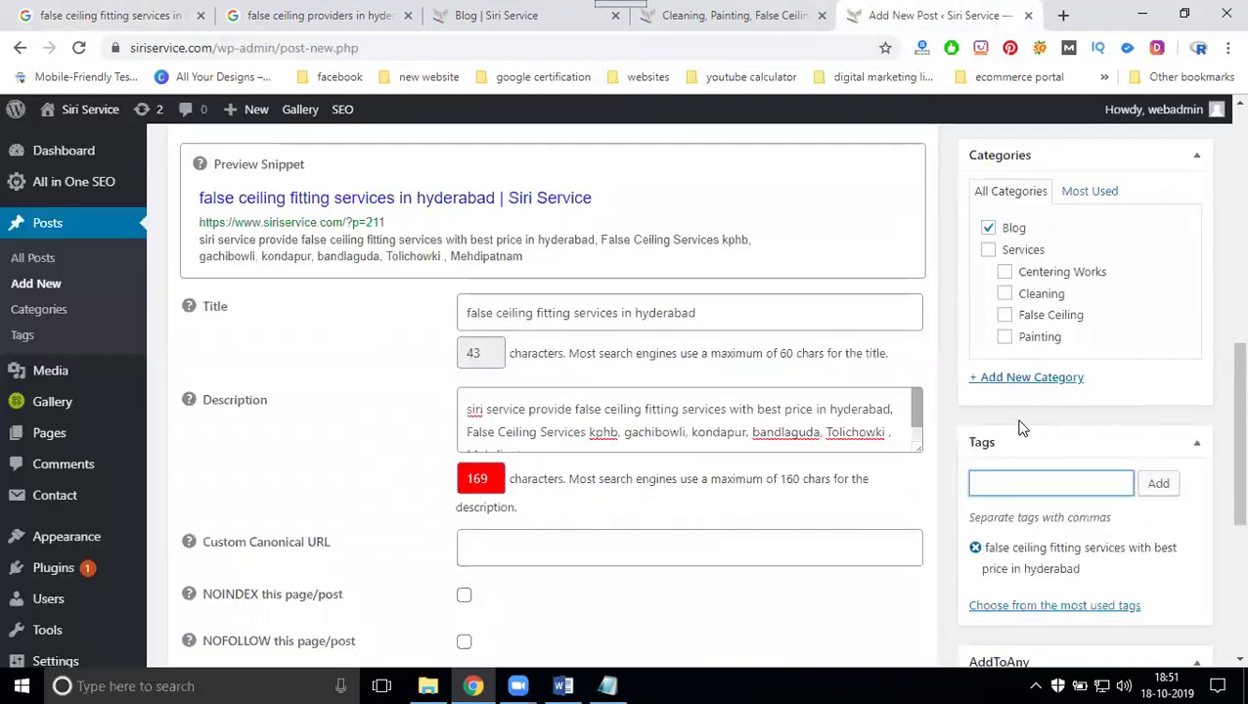
key(ctrl+v)
click(1156, 489)
Add the tags 'False Ceiling Services in gachibowli' and 'False Ceiling Services'
key(ctrl+v)
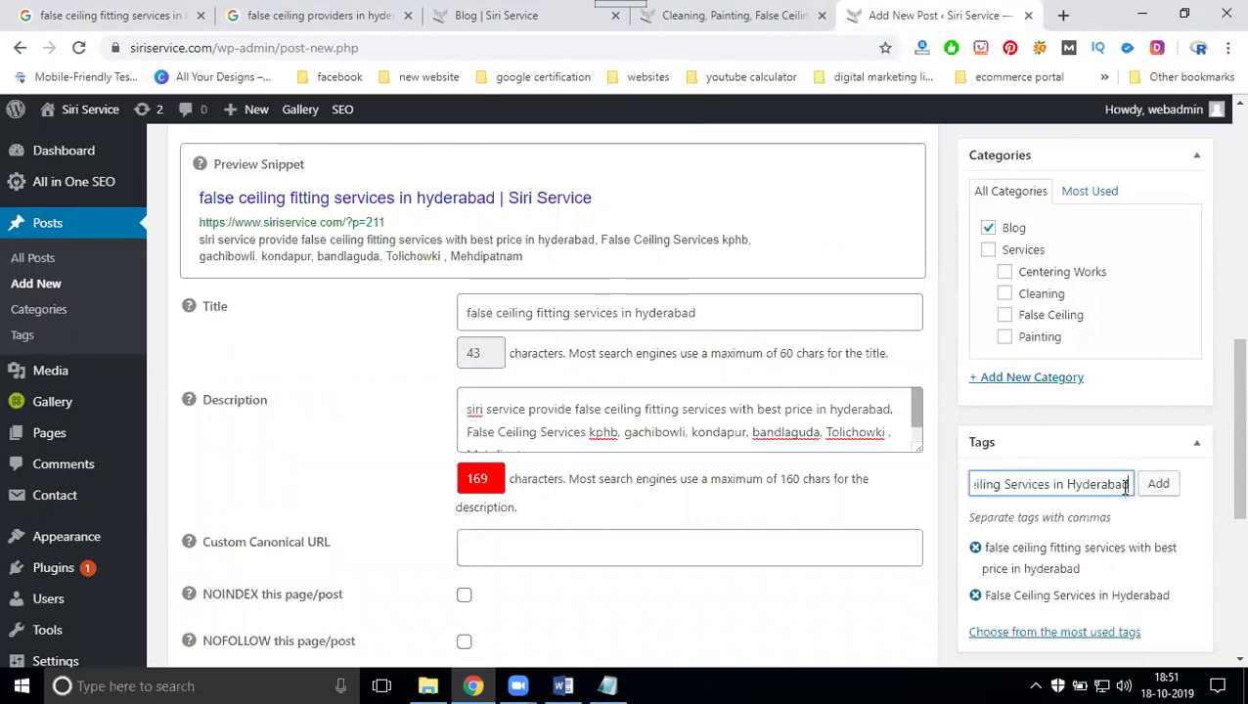
double_click(1103, 483)
text(gachibowli)
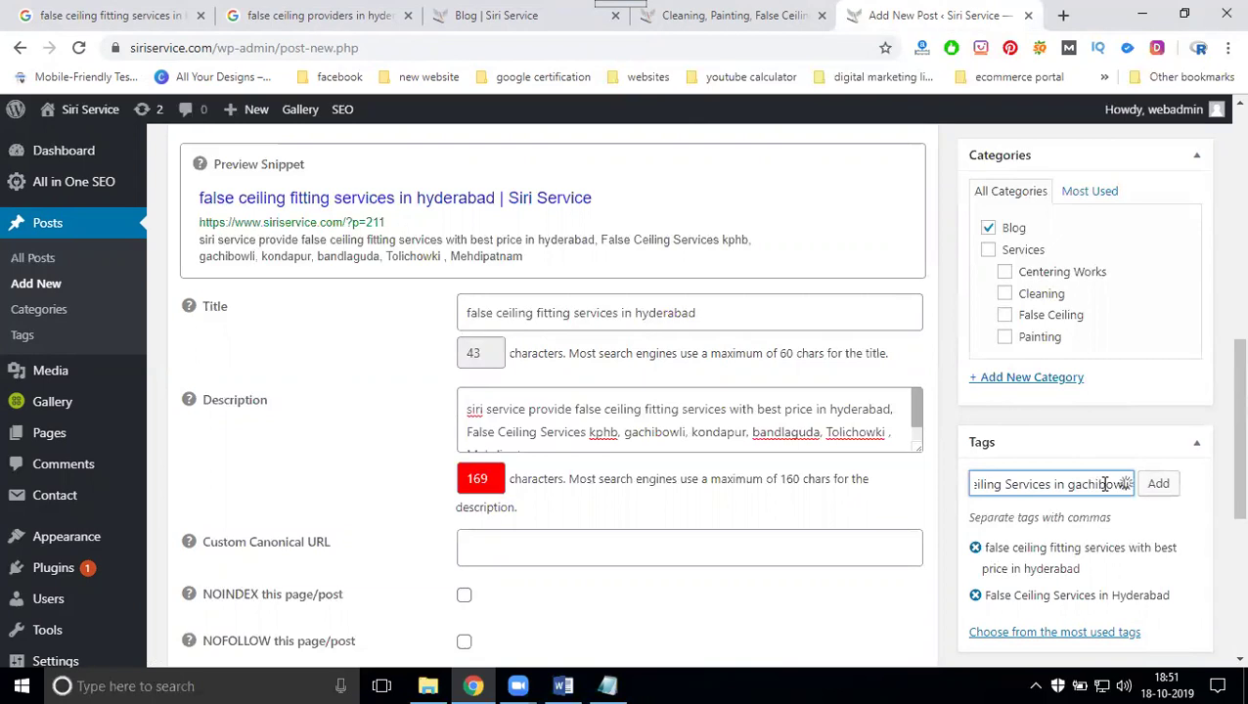
key(Return)
key(ctrl+v)
double_click(1105, 483)
text(H)
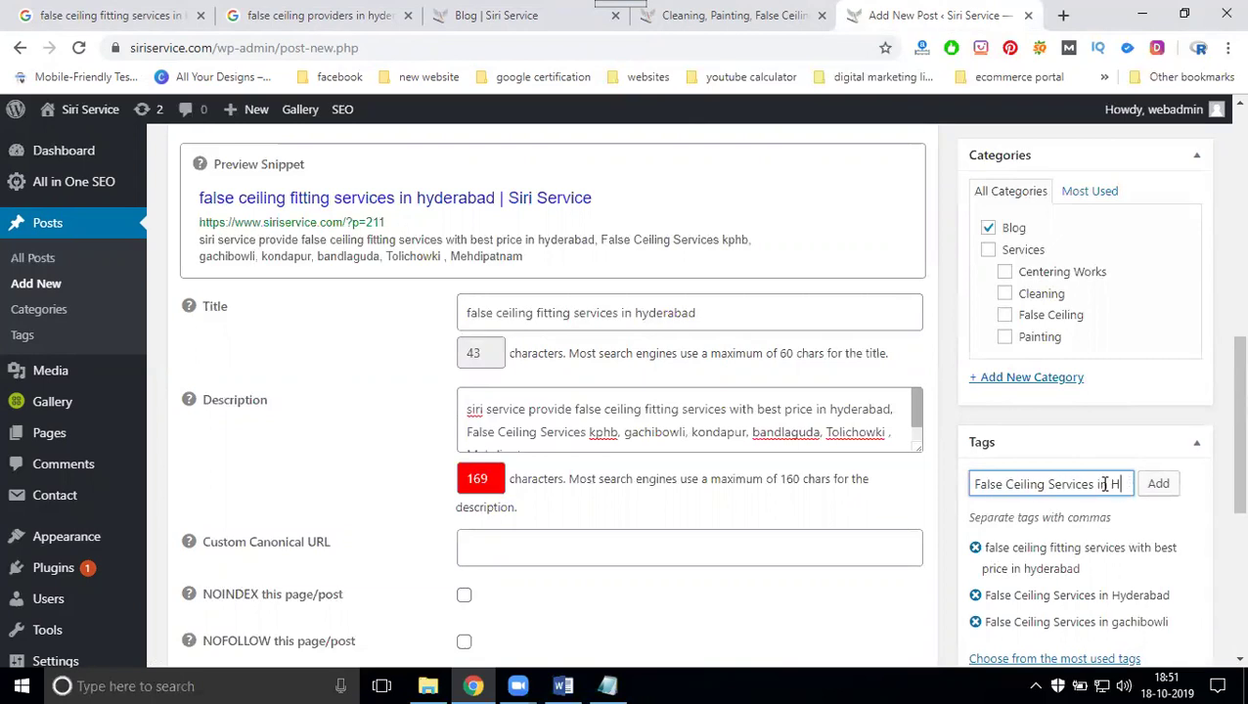
key(Return)
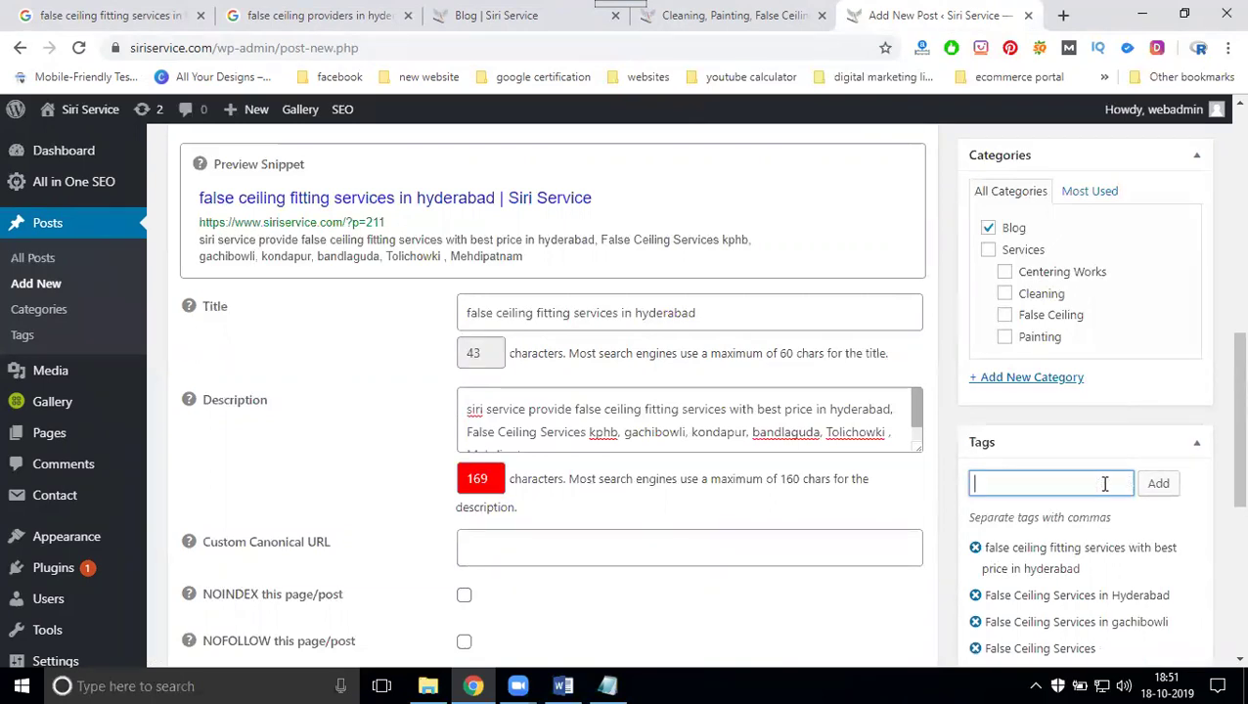
Add the tag 'False Ceiling providers'
key(ctrl+v)
double_click(1105, 483)
text(Hy)
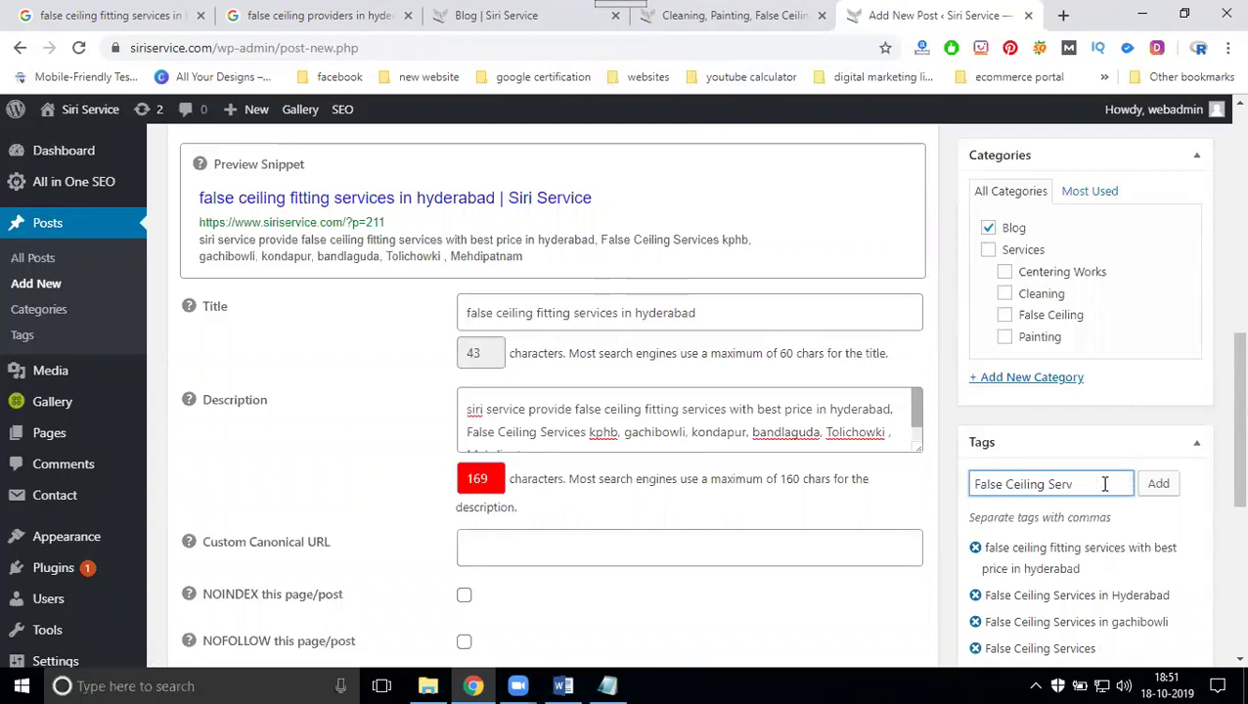
key(BackSpace)
key(BackSpace)
key(BackSpace)
key(BackSpace)
key(BackSpace)
key(BackSpace)
key(BackSpace)
key(BackSpace)
key(BackSpace)
key(BackSpace)
key(BackSpace)
key(BackSpace)
key(BackSpace)
key(BackSpace)
key(BackSpace)
key(BackSpace)
key(BackSpace)
key(BackSpace)
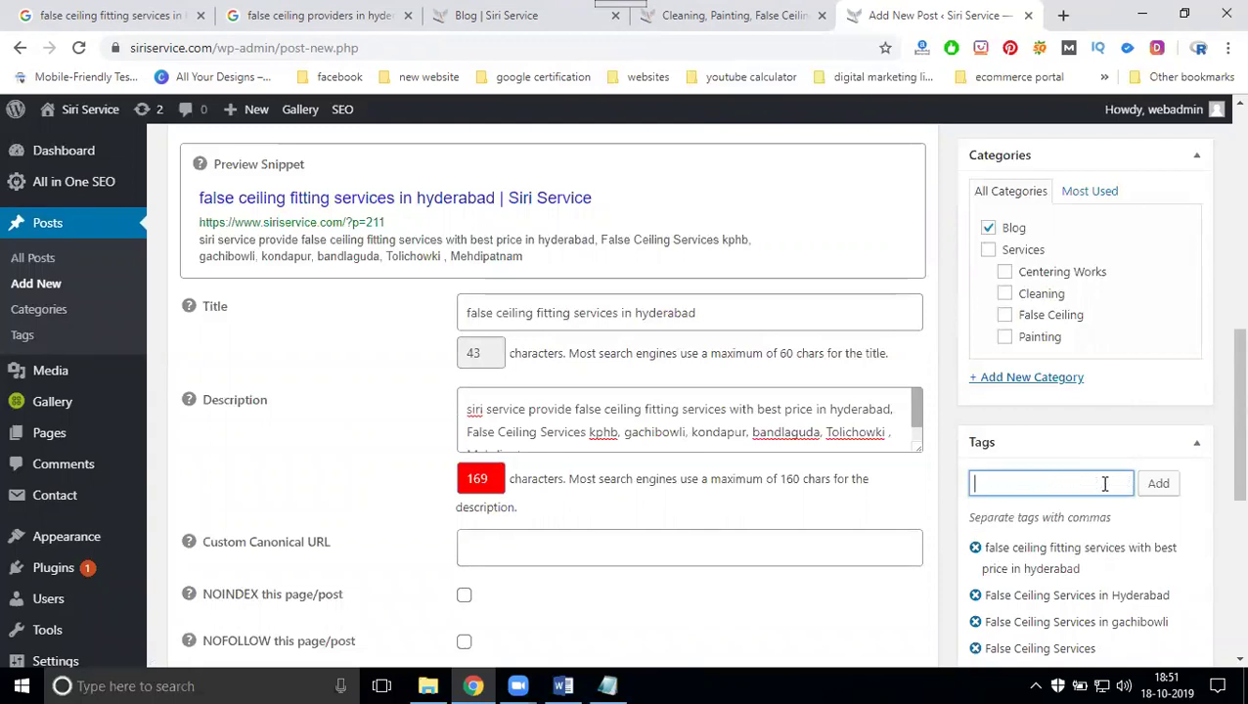
key(ctrl+v)
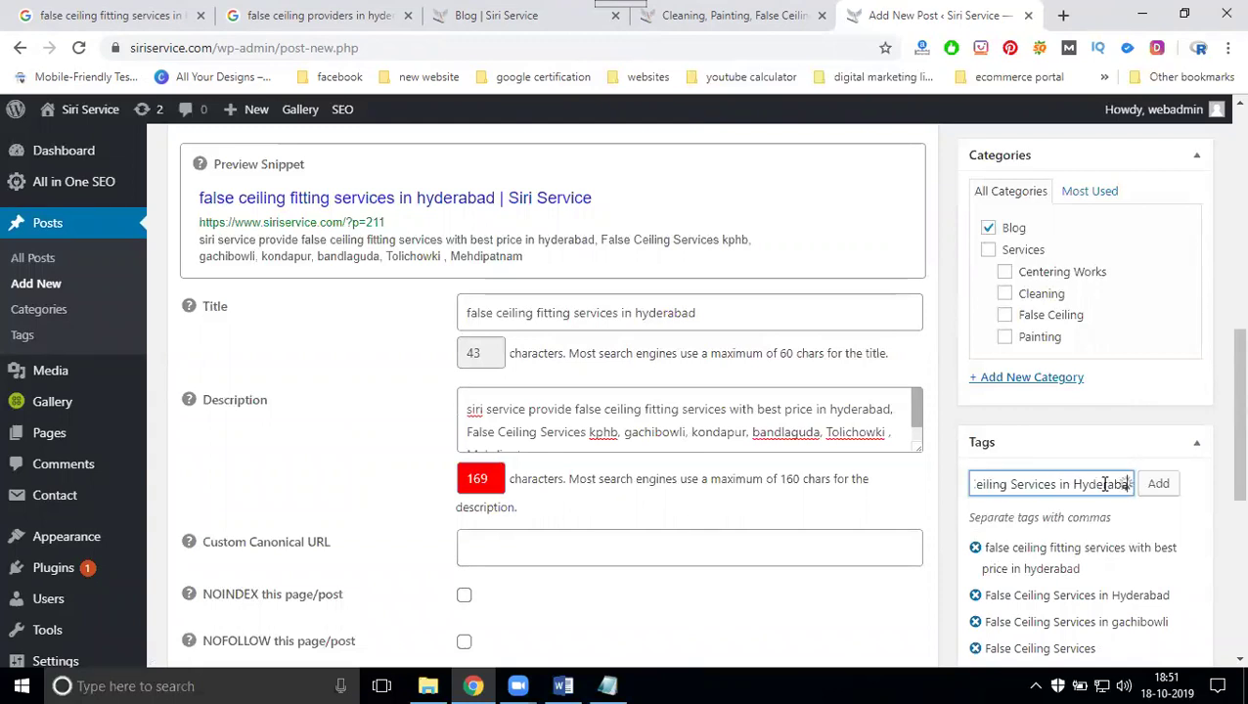
key(BackSpace)
key(BackSpace)
key(BackSpace)
key(BackSpace)
key(BackSpace)
key(BackSpace)
key(BackSpace)
key(BackSpace)
key(BackSpace)
key(BackSpace)
key(BackSpace)
key(BackSpace)
key(BackSpace)
key(BackSpace)
key(BackSpace)
key(BackSpace)
key(BackSpace)
key(BackSpace)
key(BackSpace)
key(BackSpace)
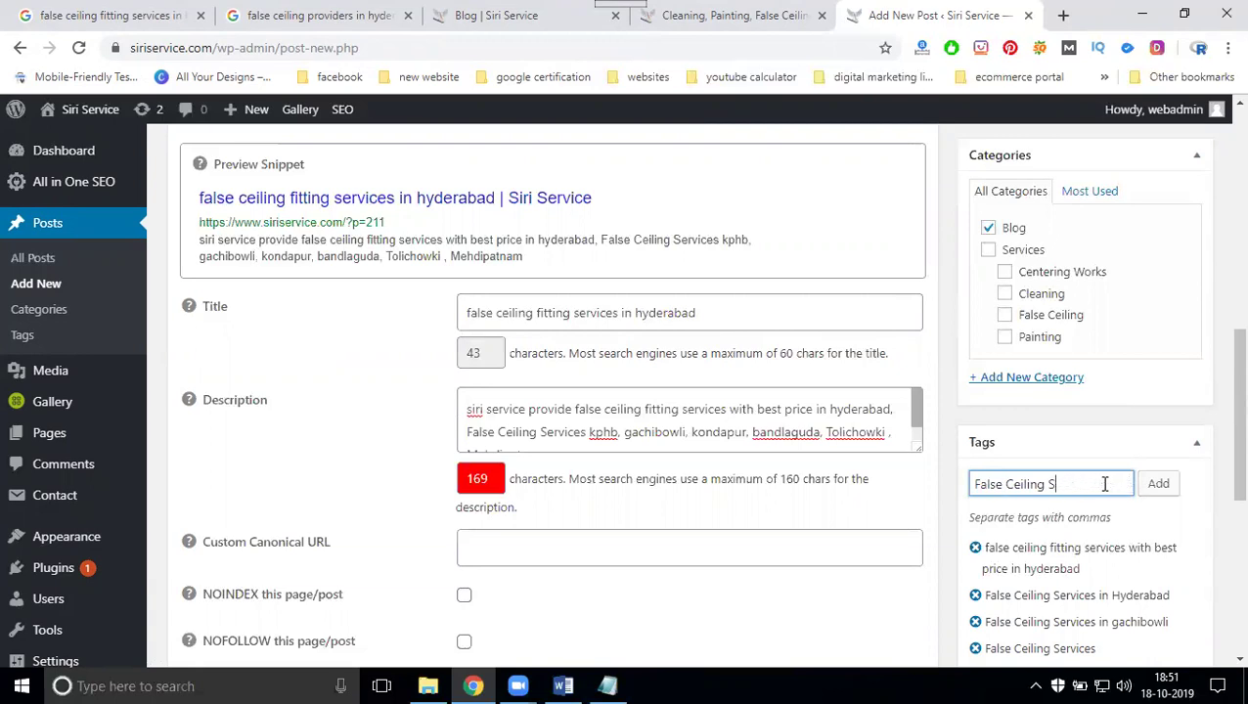
key(BackSpace)
text(providers)
key(Return)
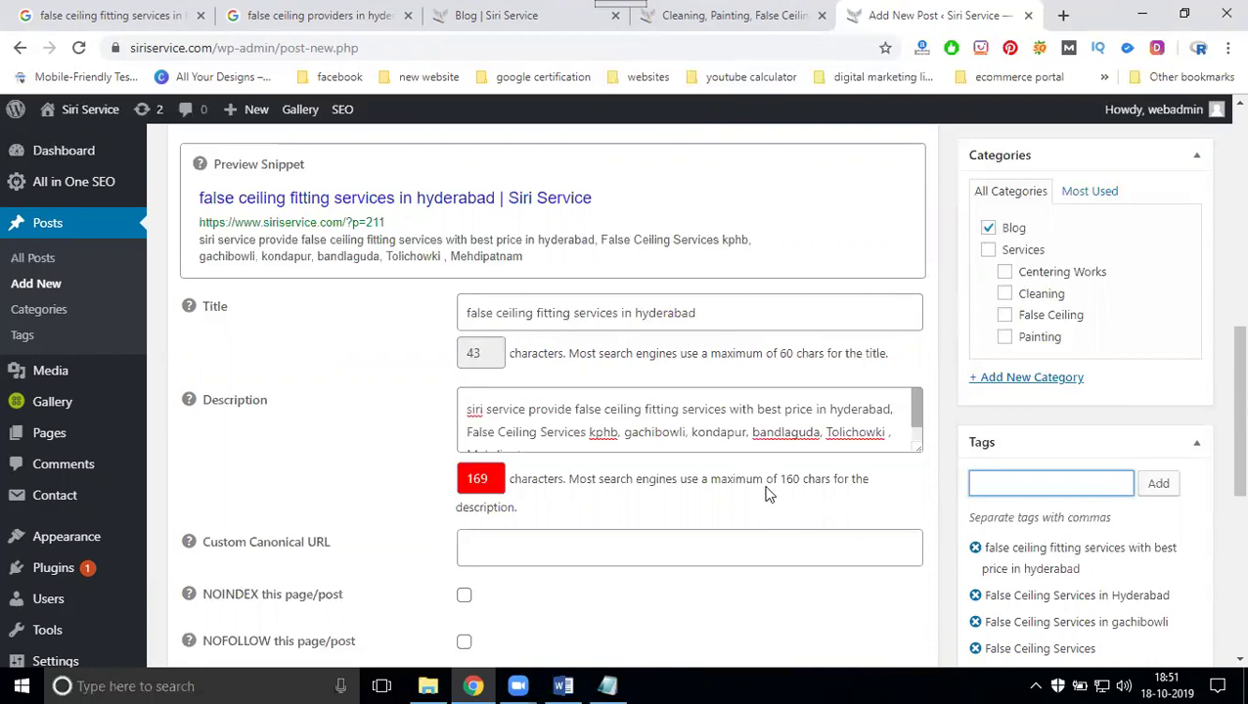
Search Google for 'false ceiling contractor' and add it as a post tag
click(83, 9)
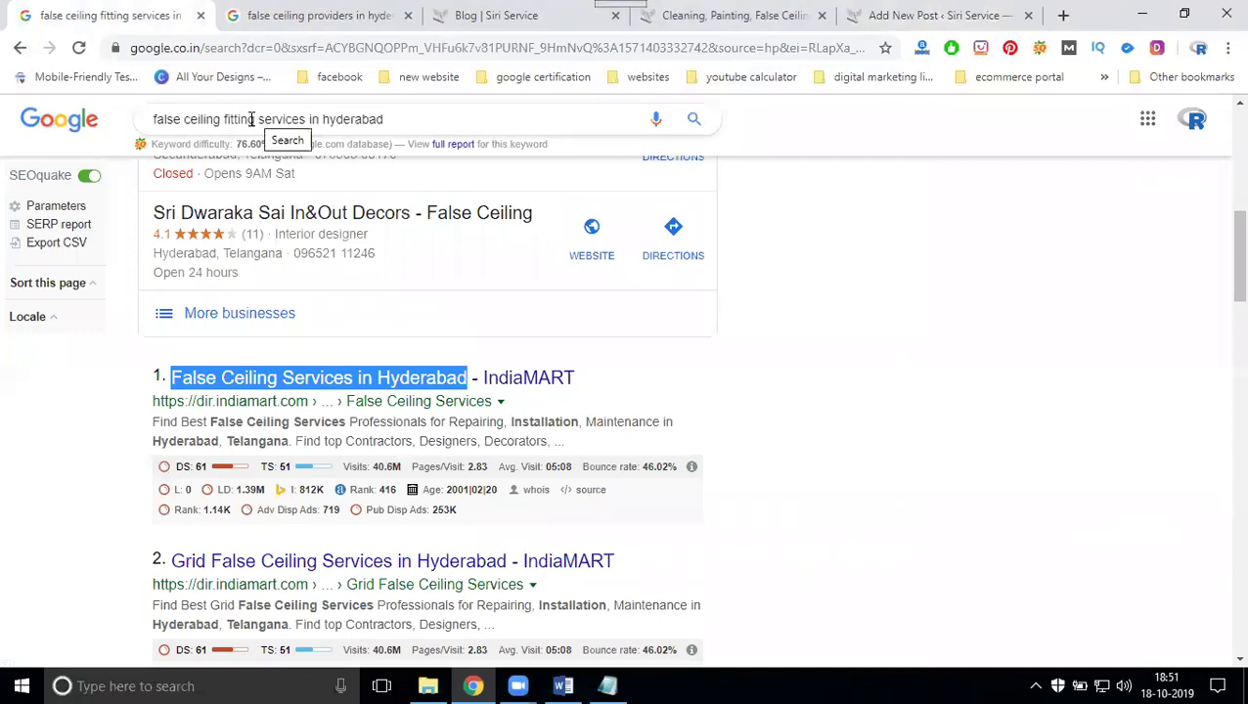
drag(225, 118, 606, 125)
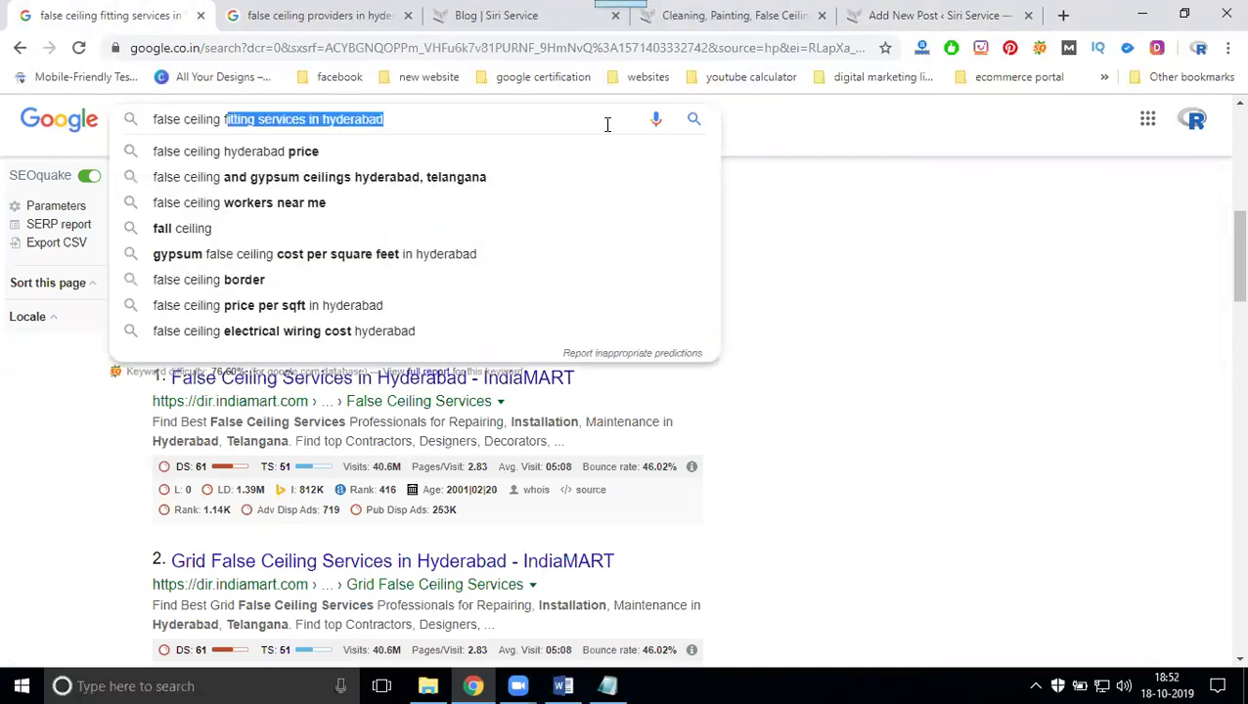
key(BackSpace)
text(con)
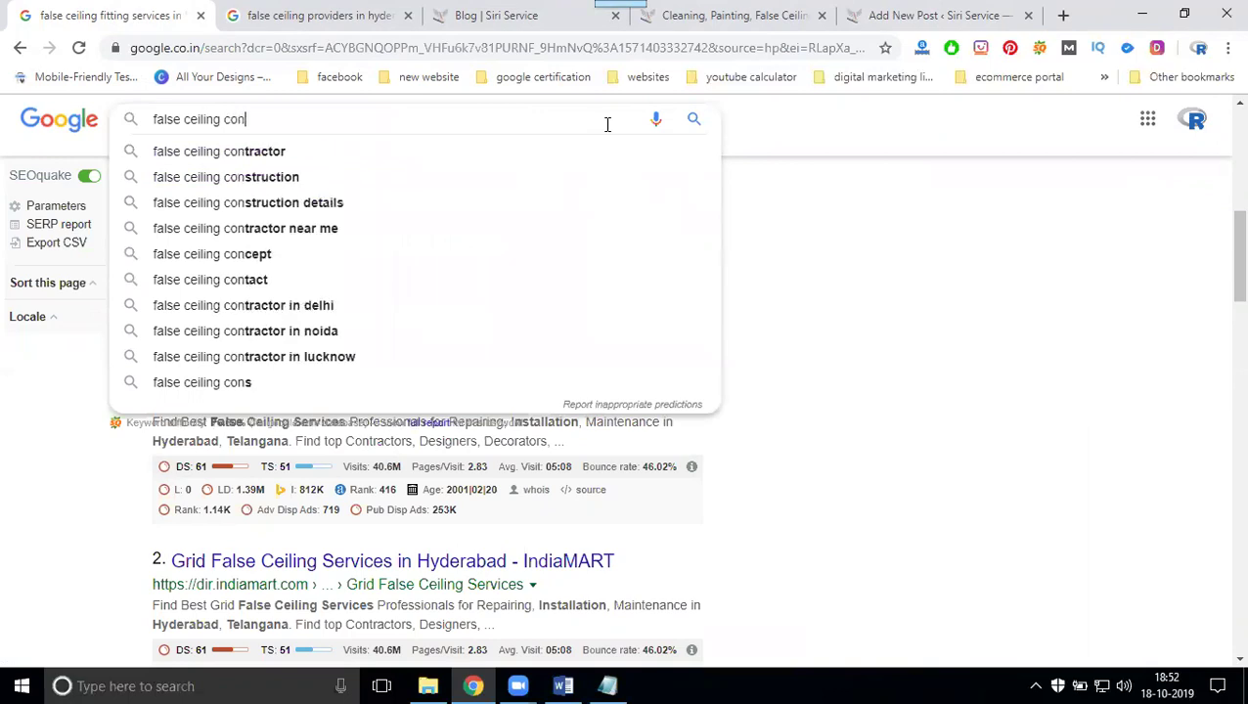
text(tractor)
key(Return)
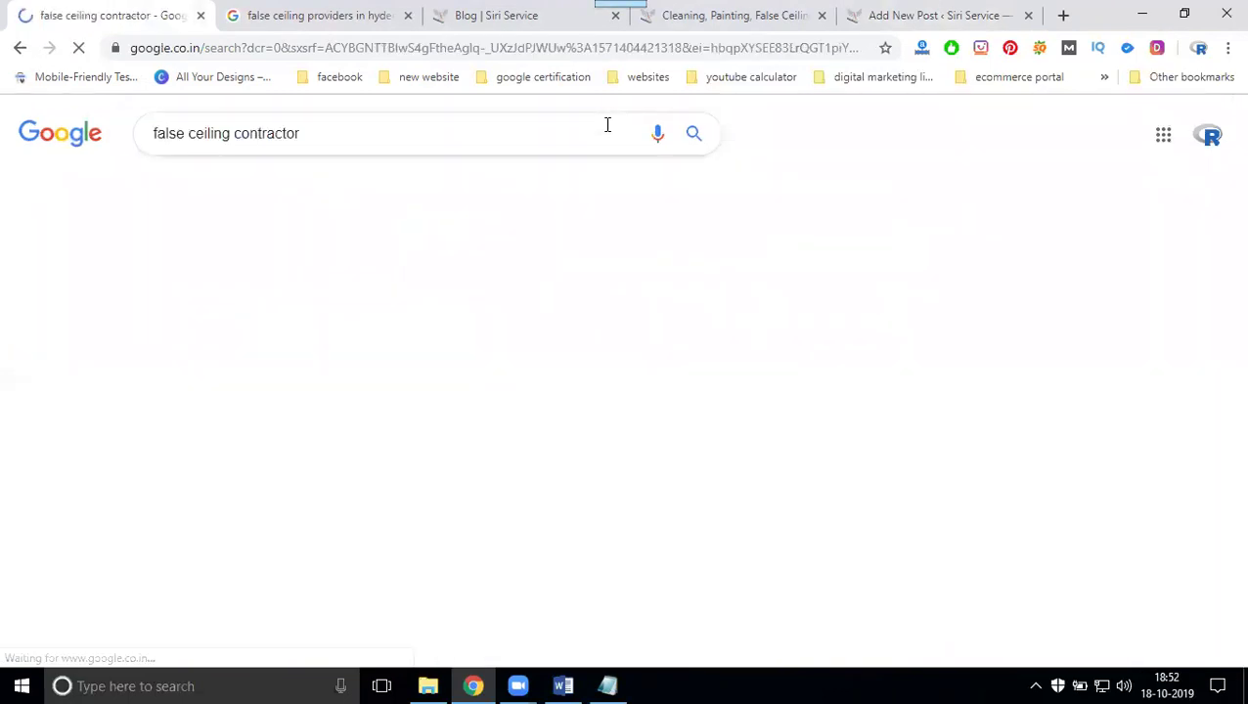
triple_click(303, 134)
key(ctrl+c)
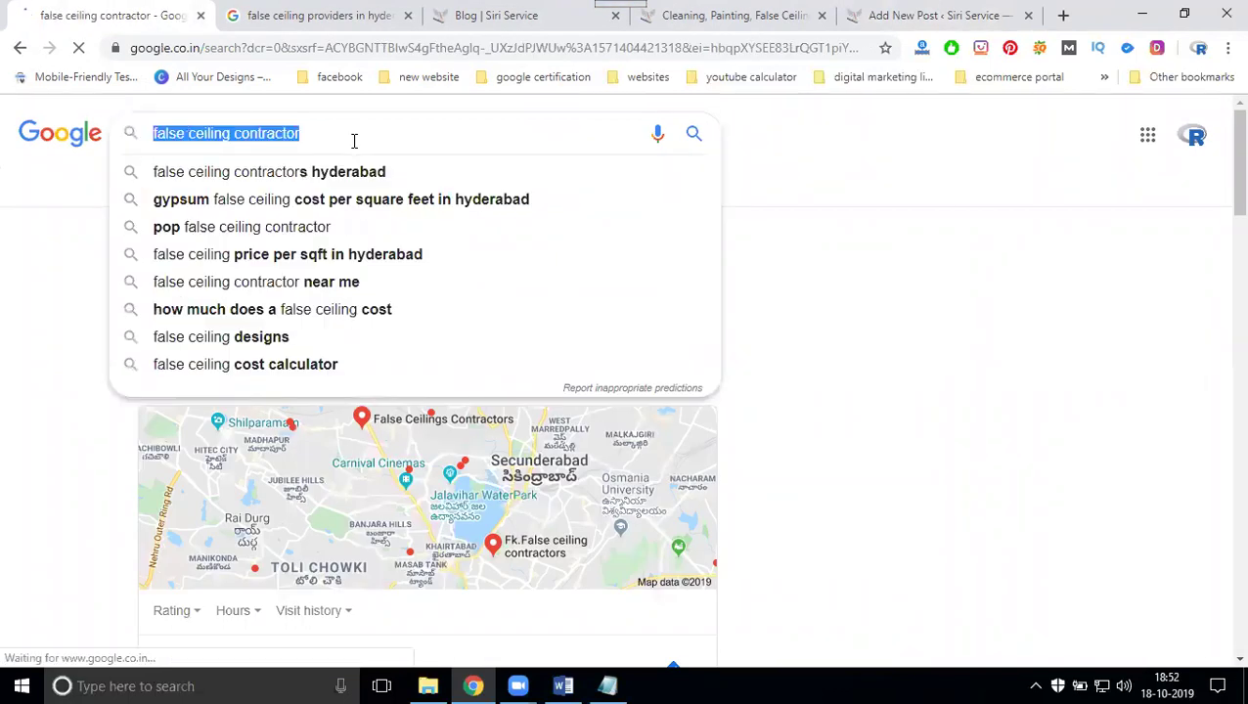
click(859, 18)
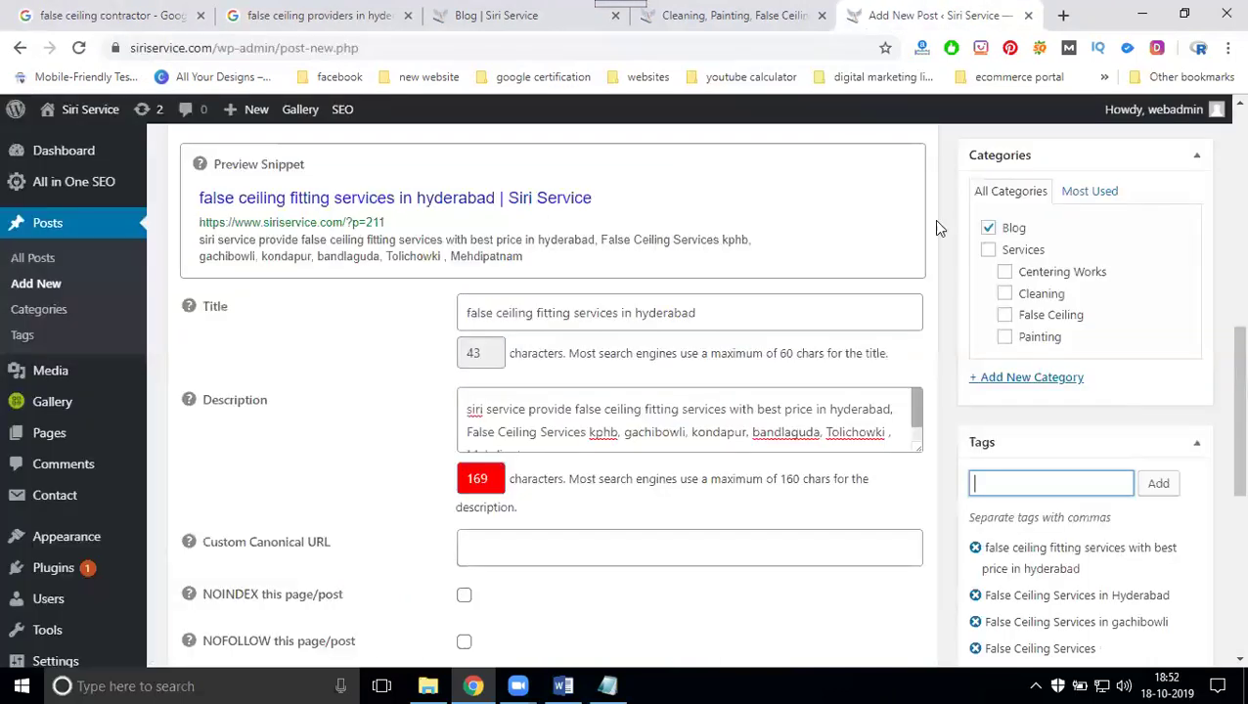
key(ctrl+v)
click(1158, 483)
Replace 'Services' with 'contractor in' in the SEO description
click(62, 14)
click(274, 132)
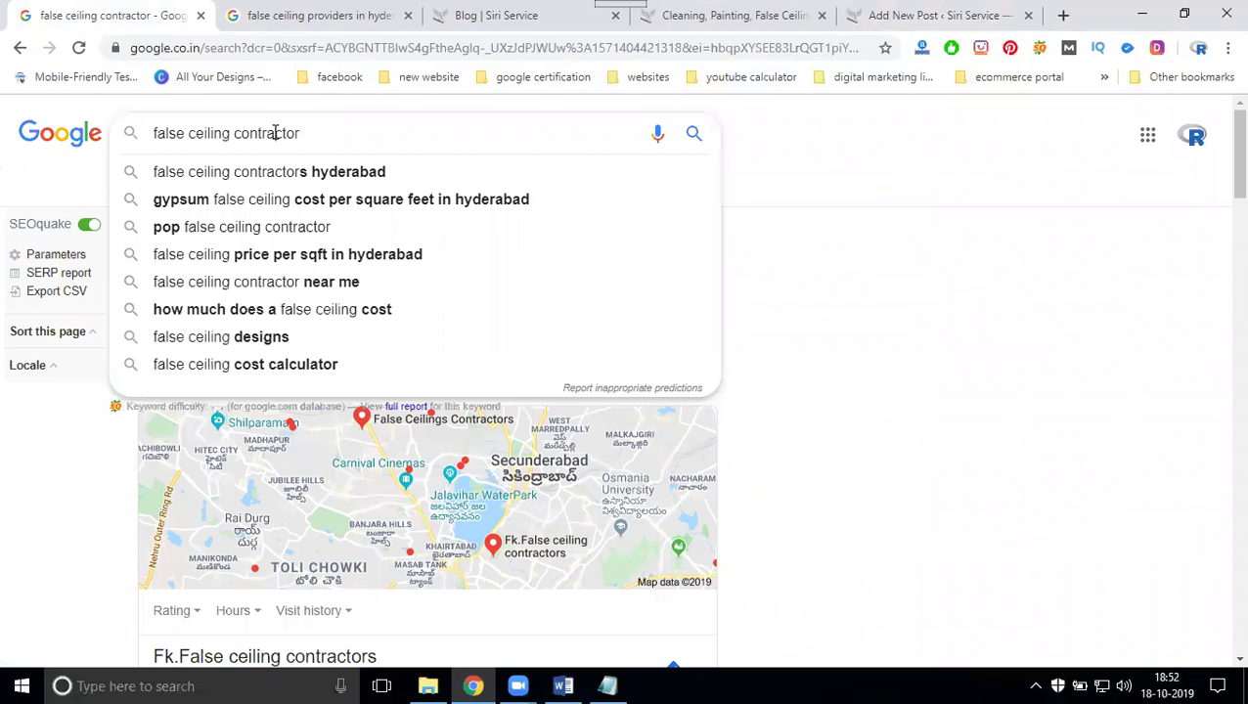
double_click(275, 132)
key(ctrl+c)
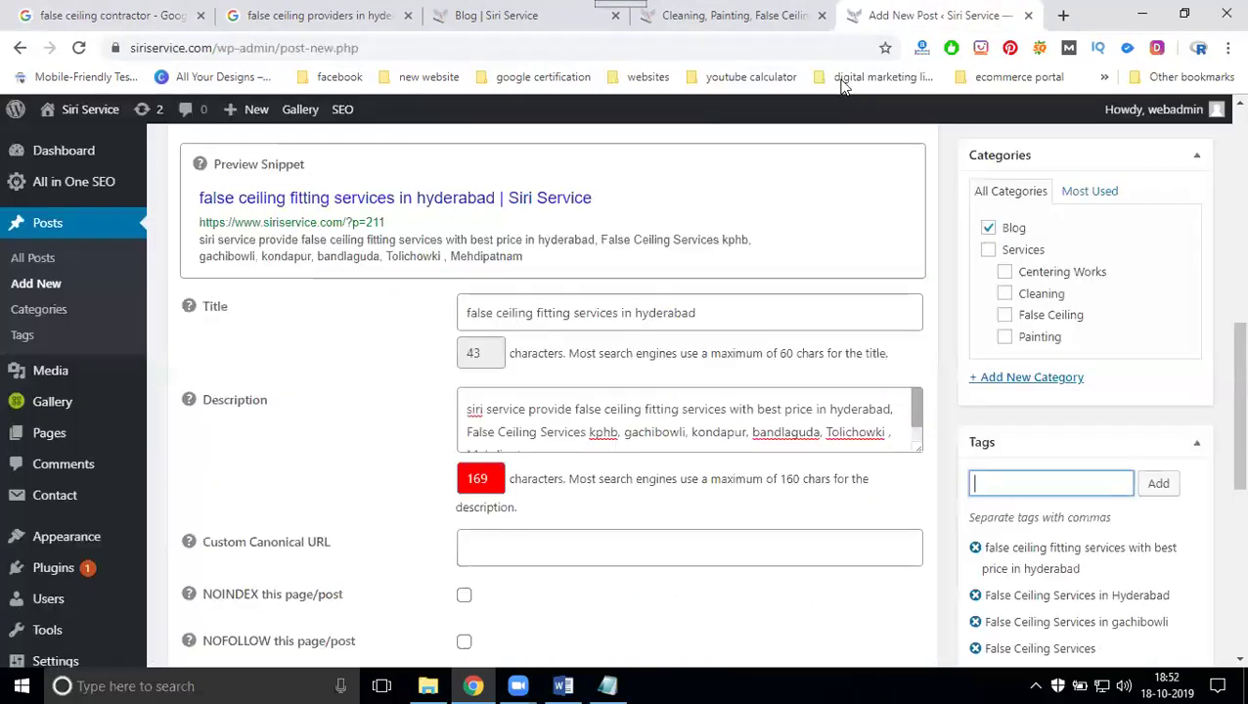
click(860, 15)
click(559, 434)
double_click(558, 432)
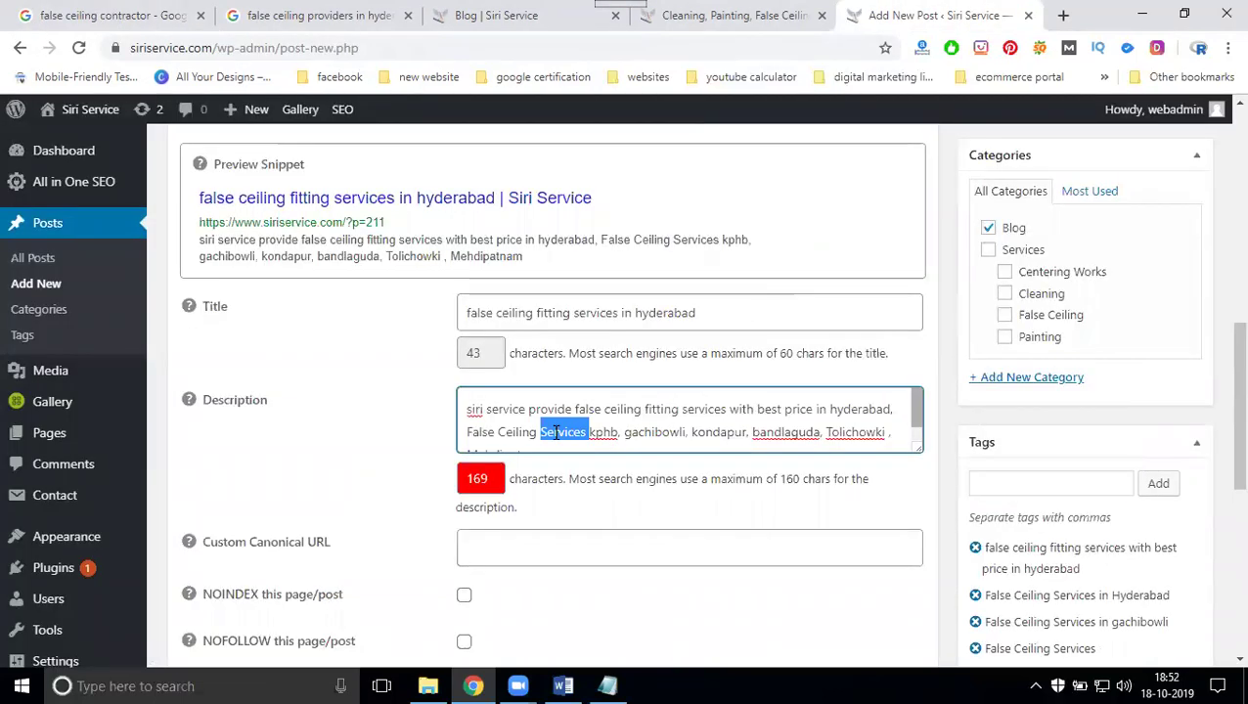
key(ctrl+v)
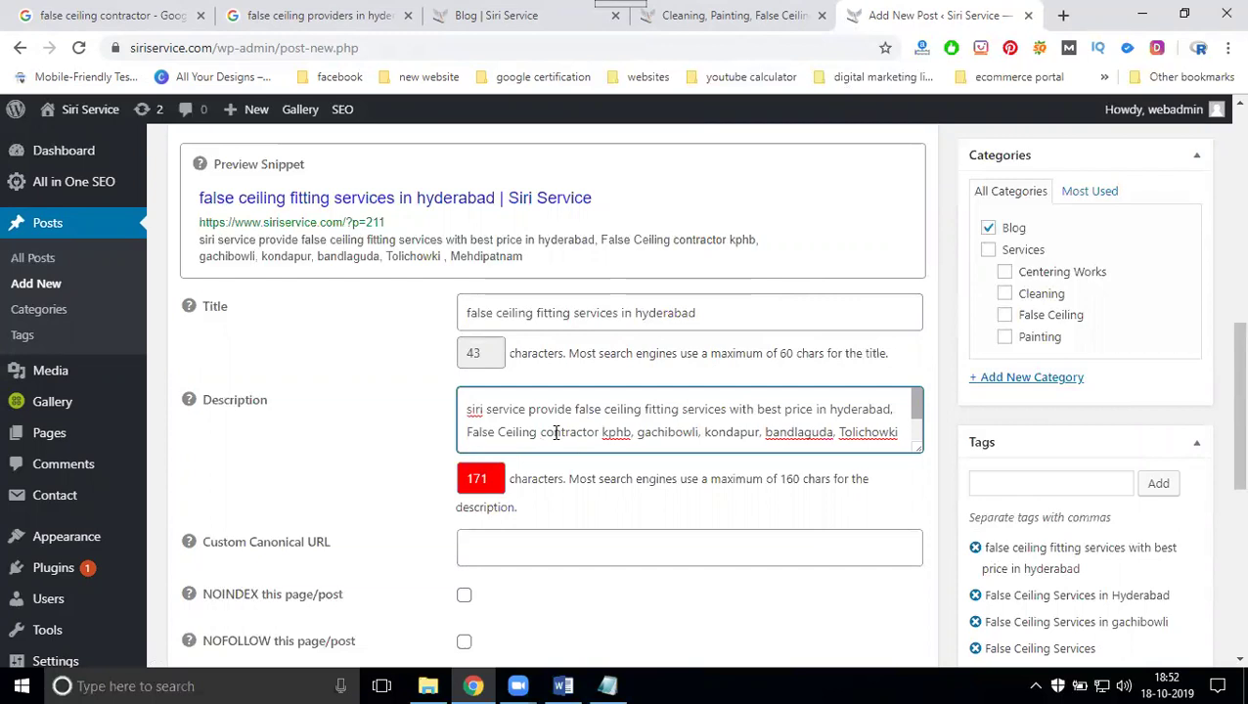
key(BackSpace)
text(in)
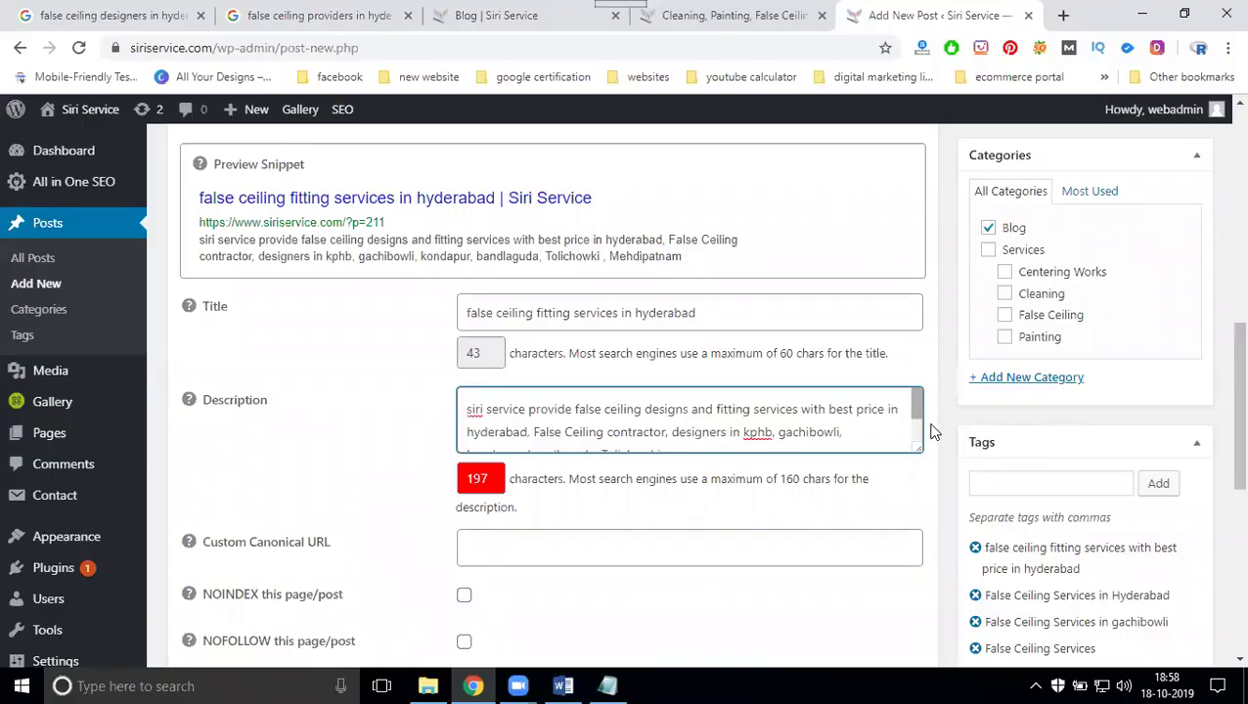
Append ' | Near Me' to the SEO title, bringing it to 53 characters
click(706, 308)
text(| )
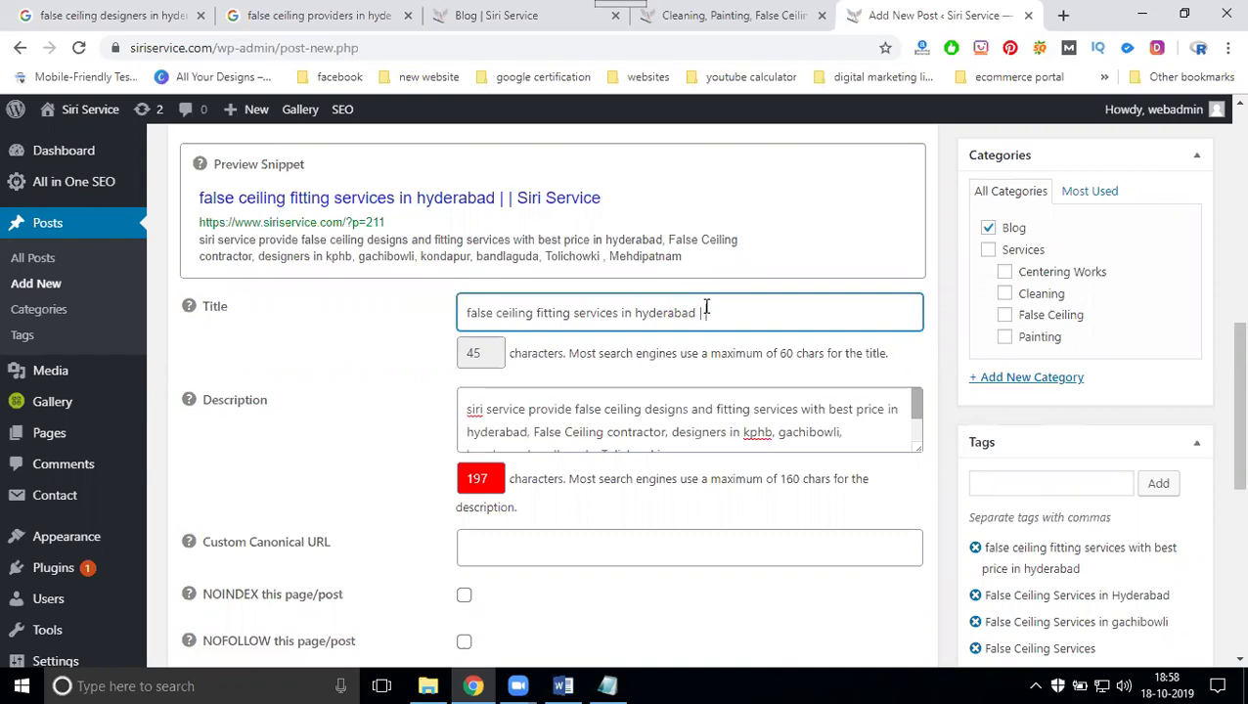
text(Near Me)
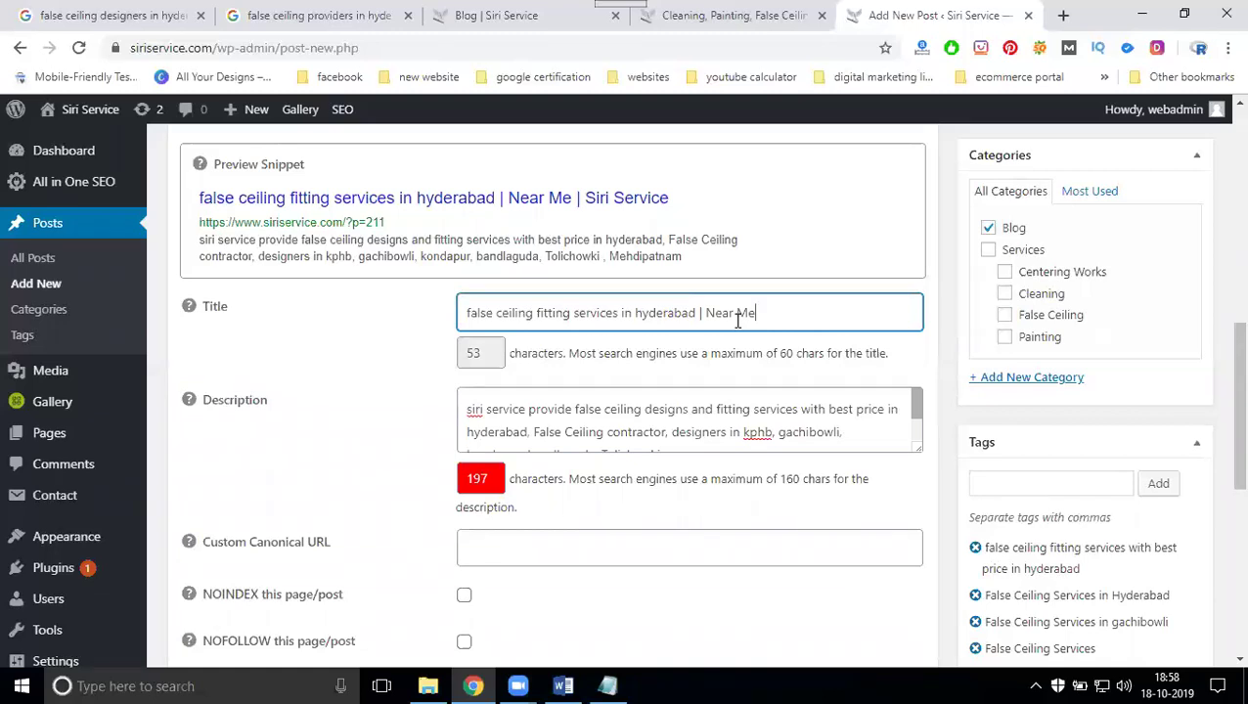
scroll(695, 431, up, 1)
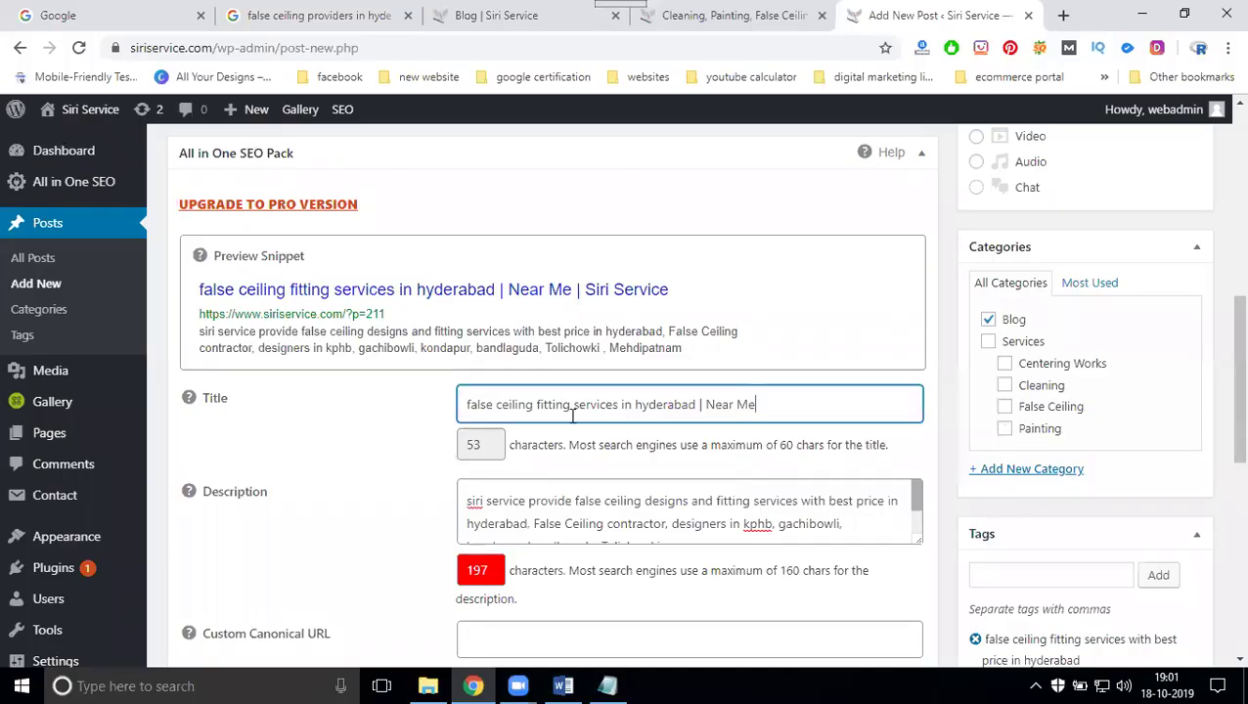
Search Google for 'false ceiling workers near me' and add it as a post tag
click(73, 10)
click(19, 47)
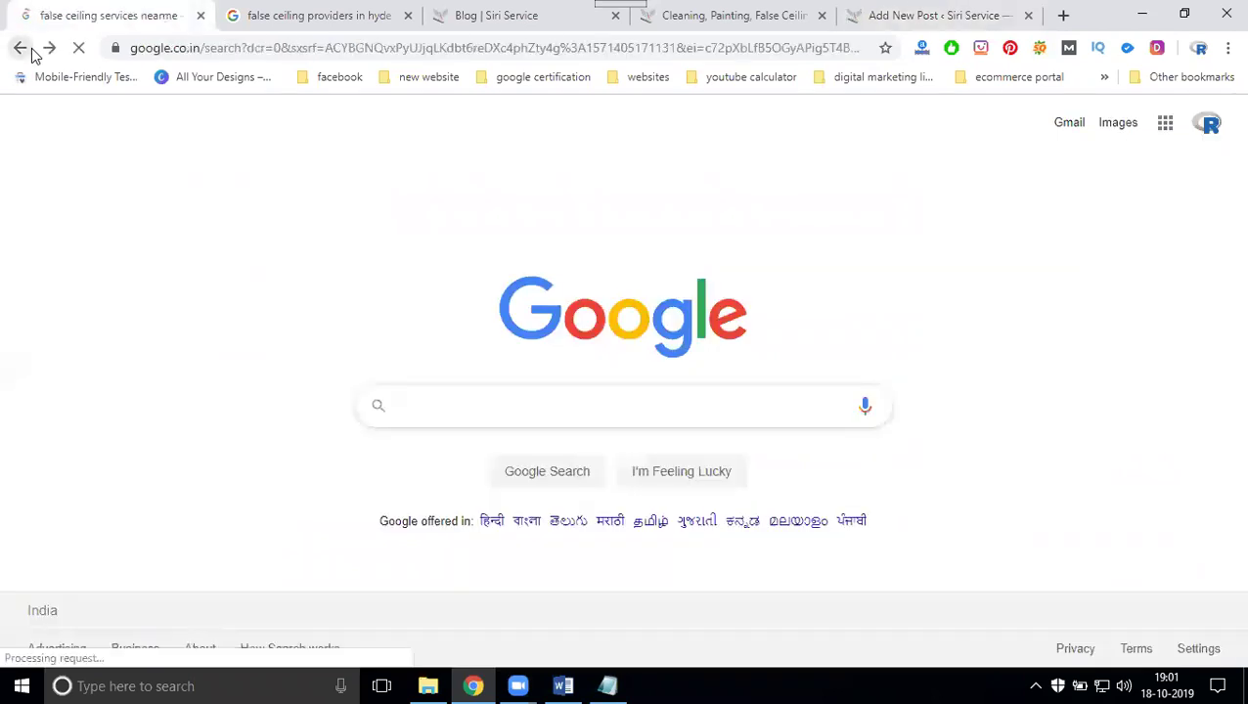
scroll(313, 174, up, 10)
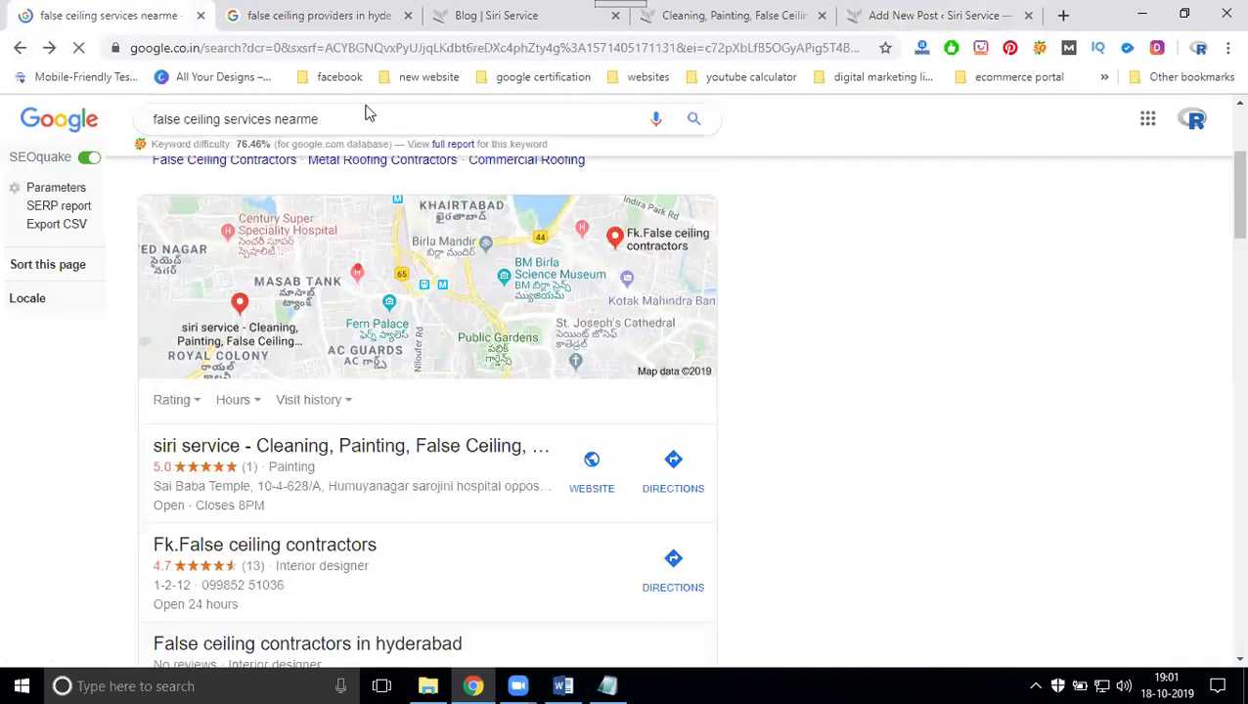
click(346, 115)
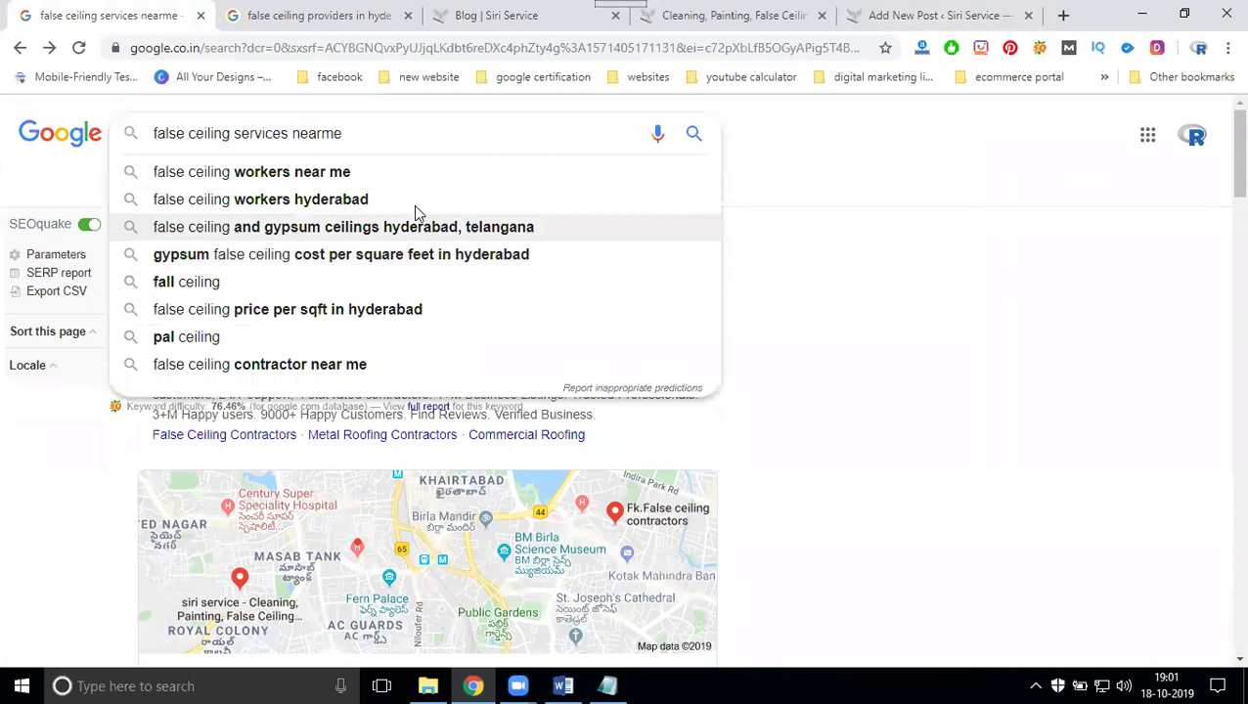
click(332, 173)
triple_click(335, 135)
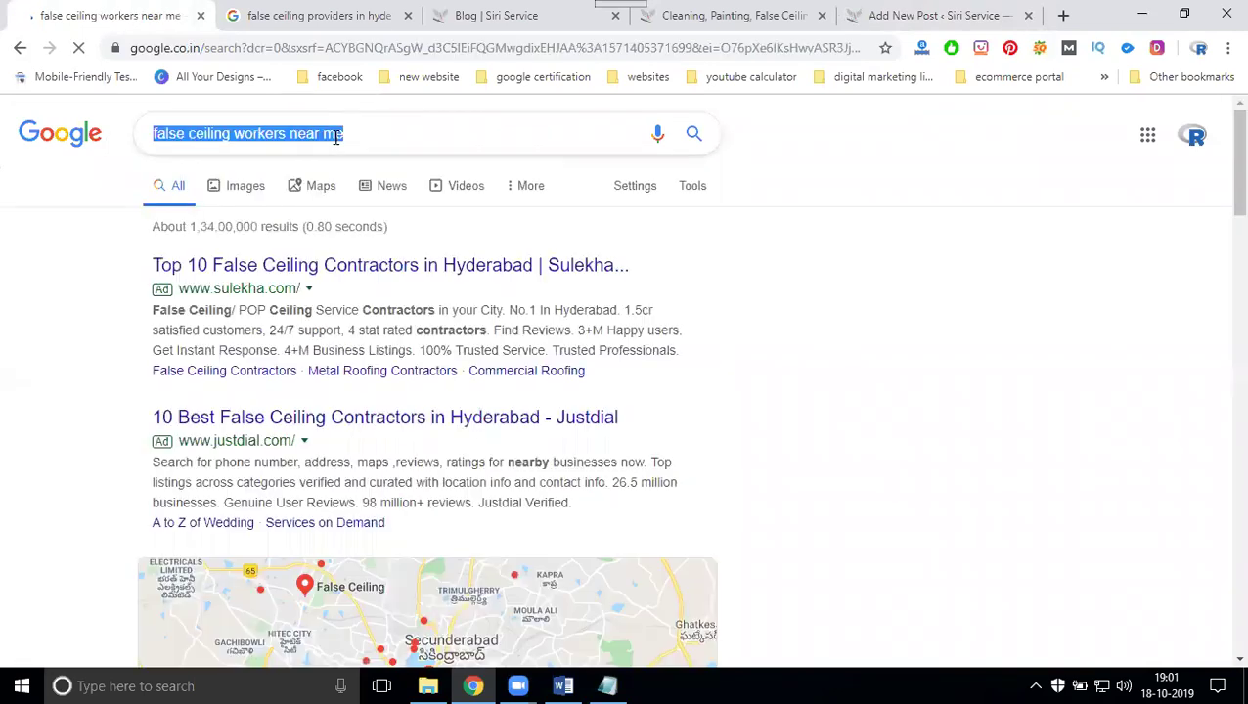
key(ctrl+c)
click(935, 15)
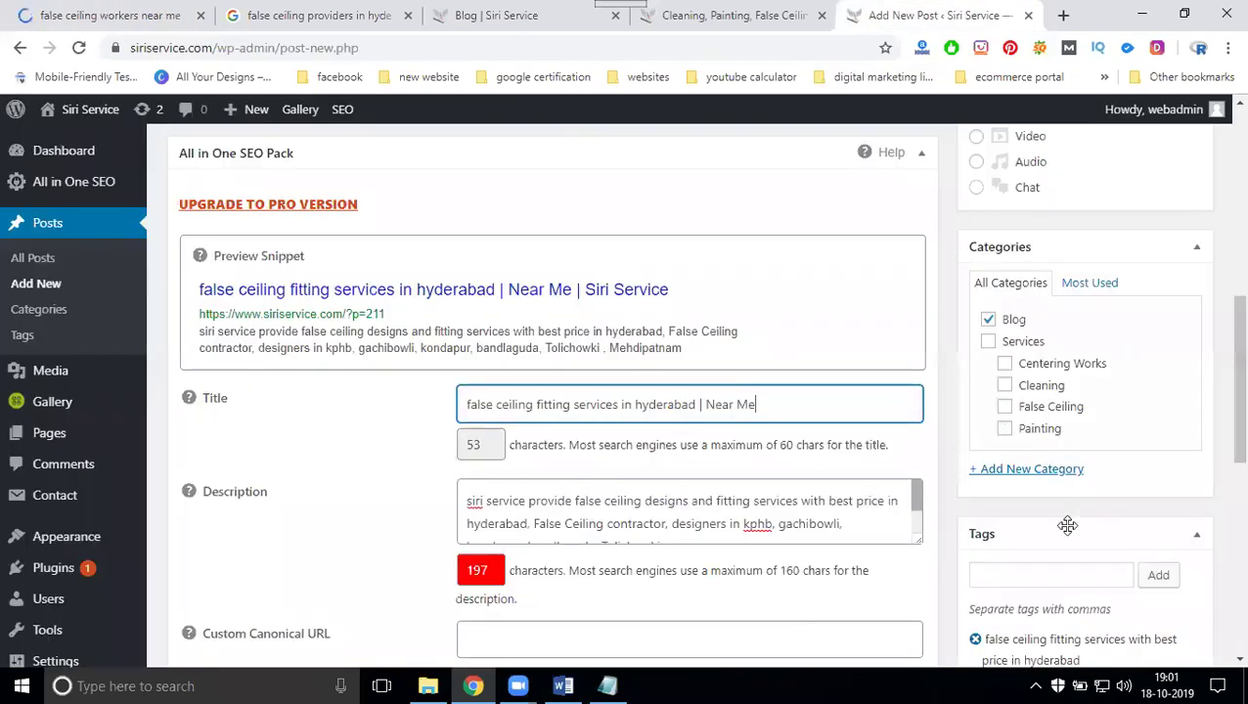
click(1055, 573)
key(ctrl+v)
click(1157, 575)
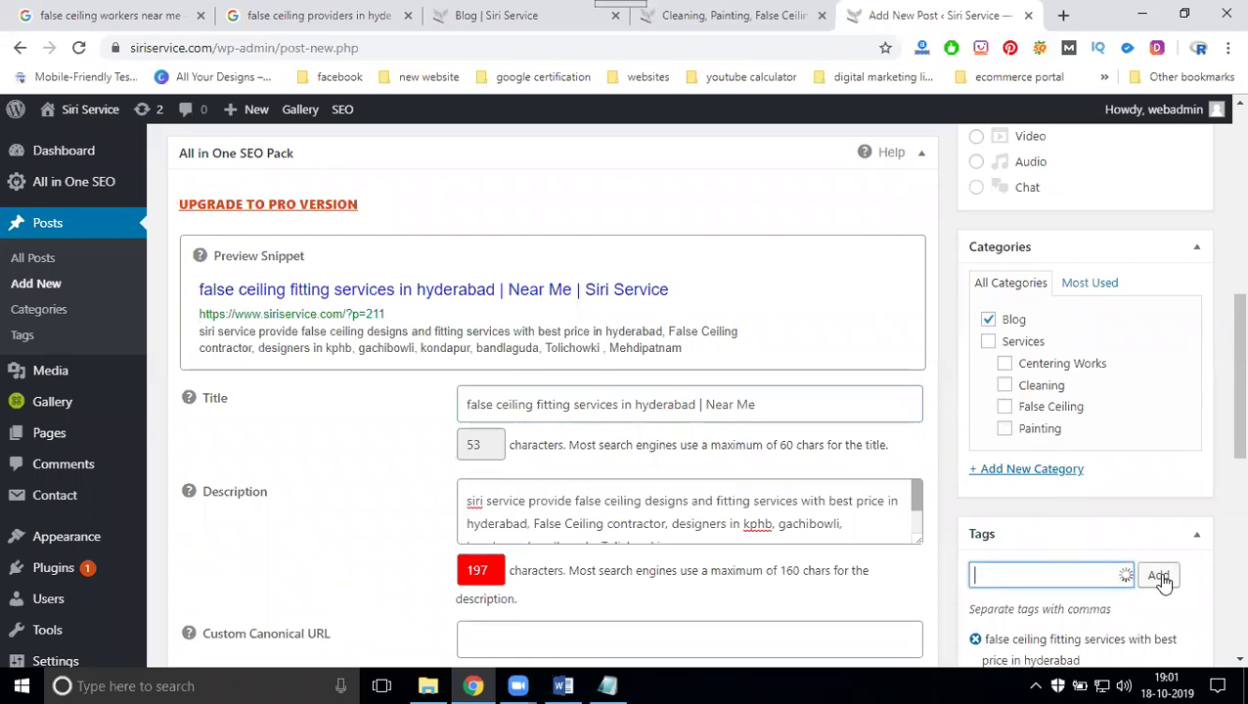
Insert ', workers' after 'designers' in the SEO description
click(110, 16)
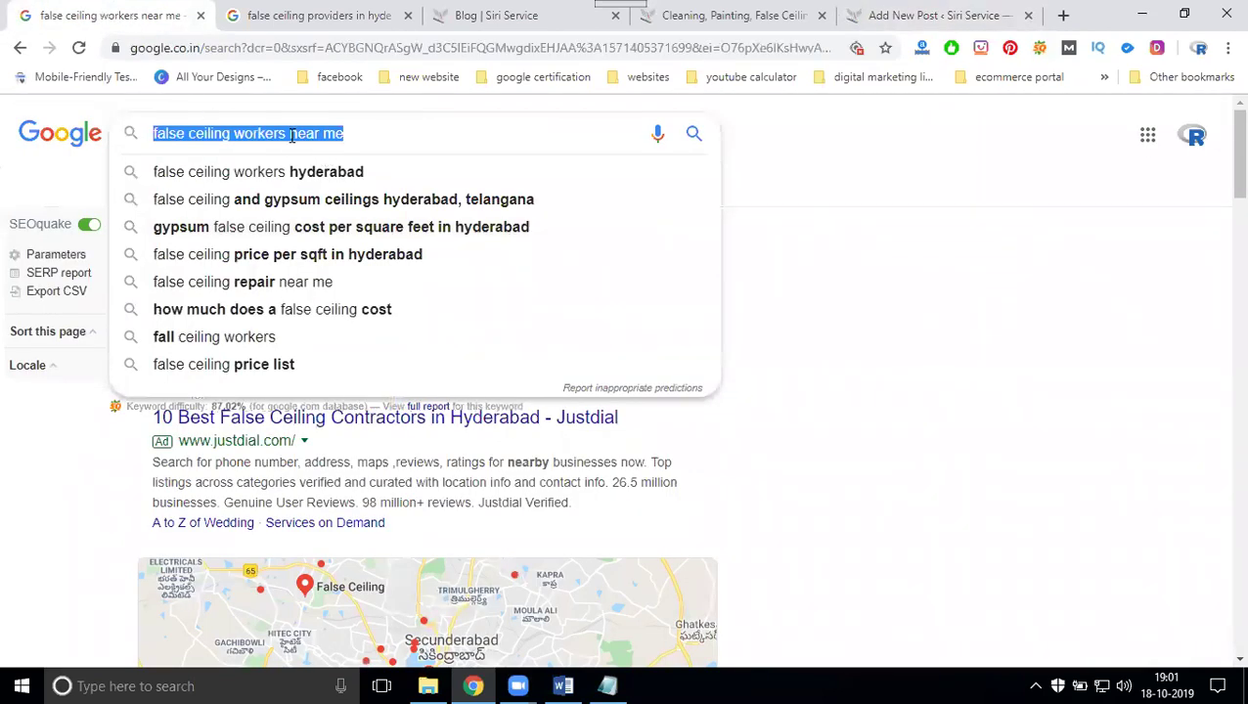
double_click(261, 135)
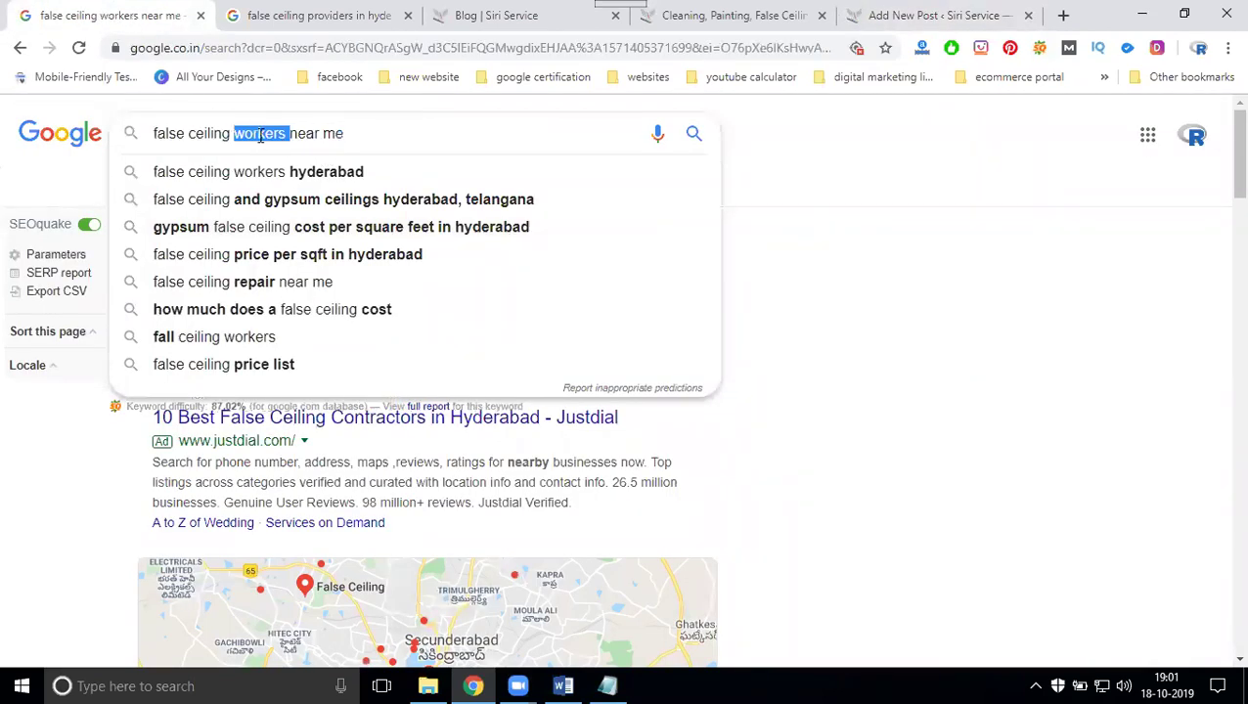
click(853, 24)
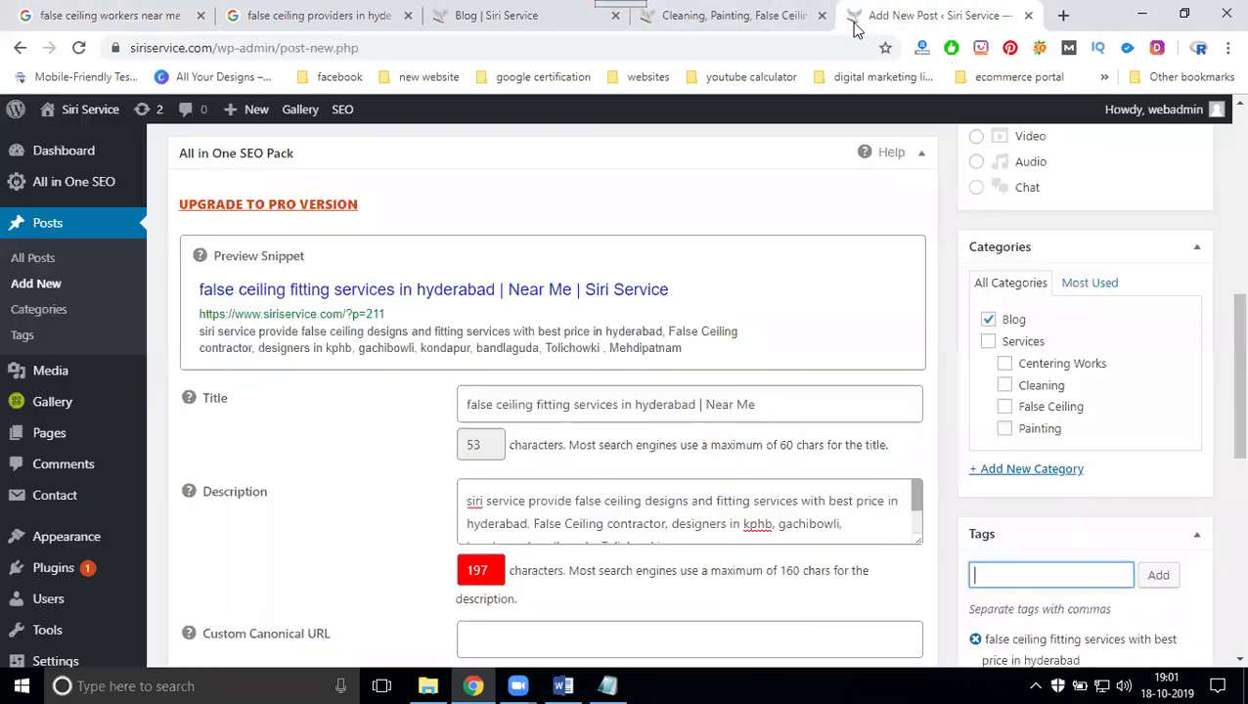
click(726, 520)
text(,)
key(ctrl+v)
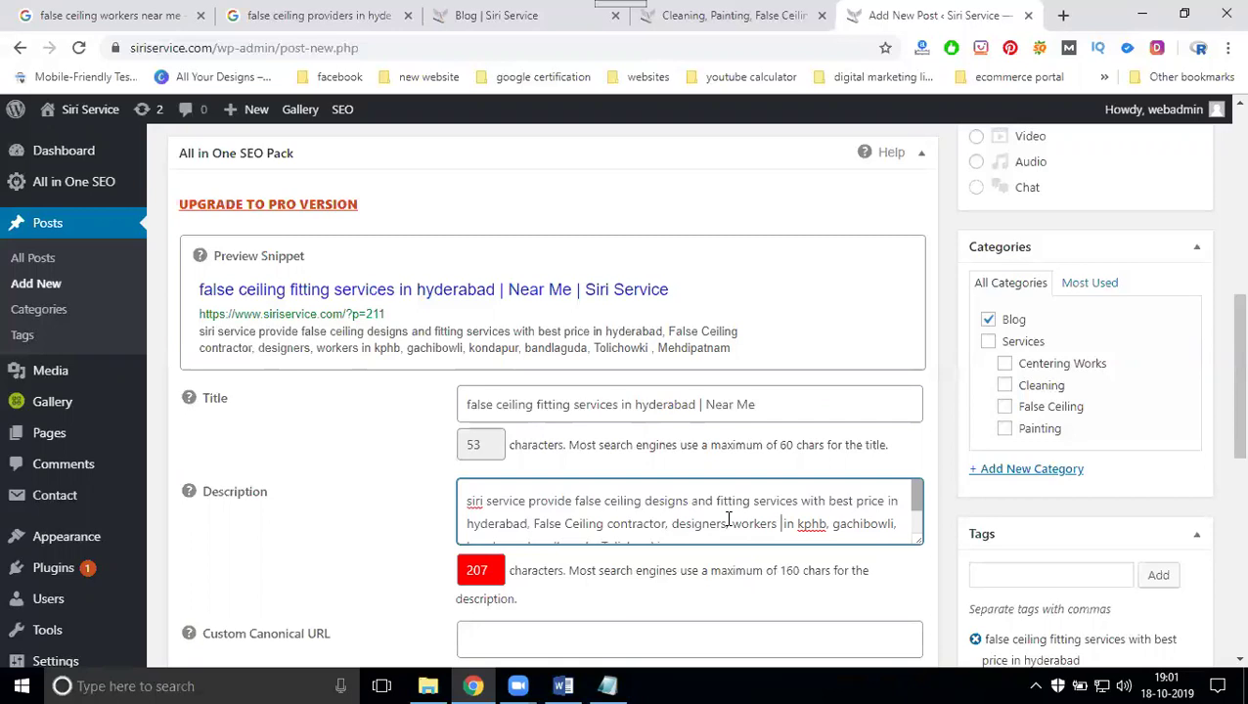
Put 'false ceiling fitting services' from the SEO title as the post body's first line, then switch to Word
click(496, 14)
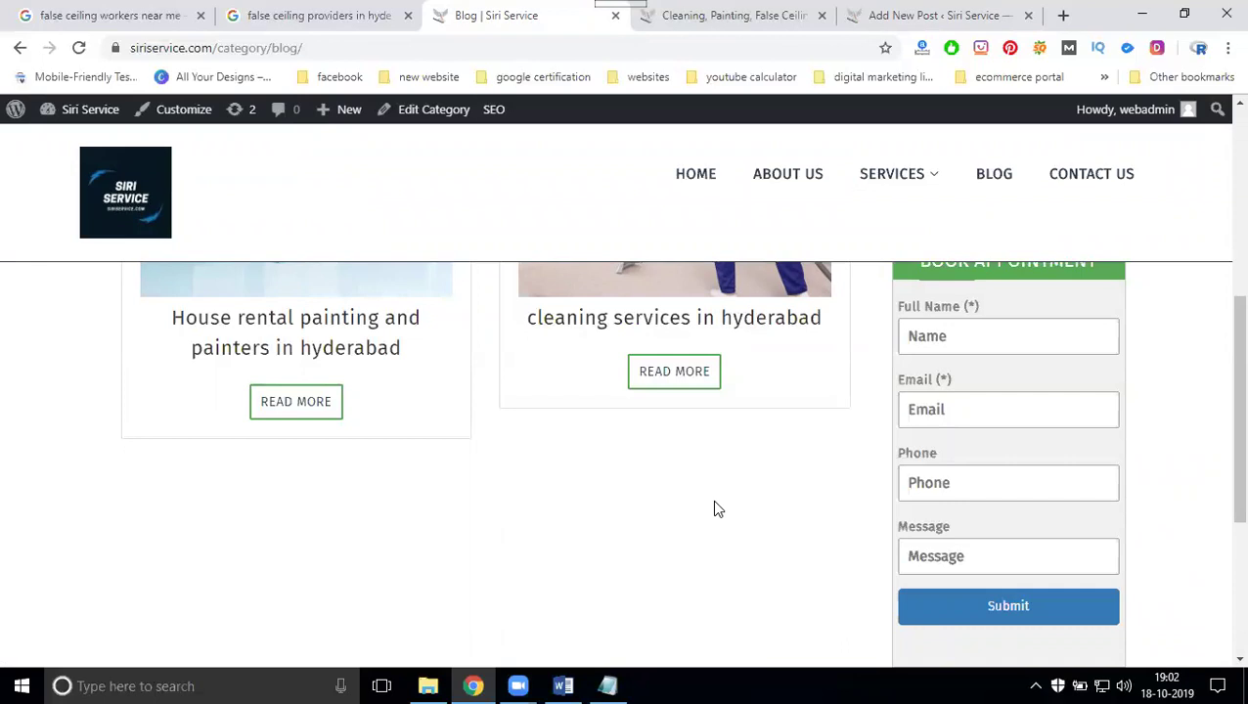
click(885, 15)
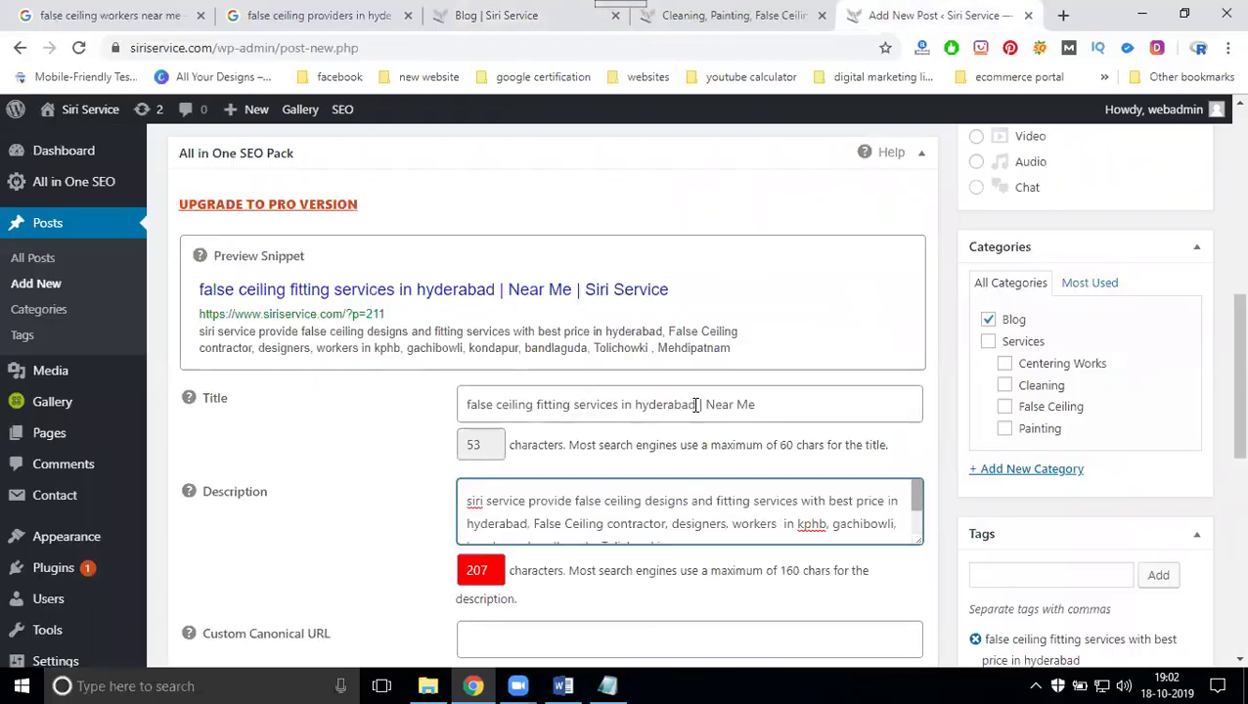
drag(620, 404, 415, 395)
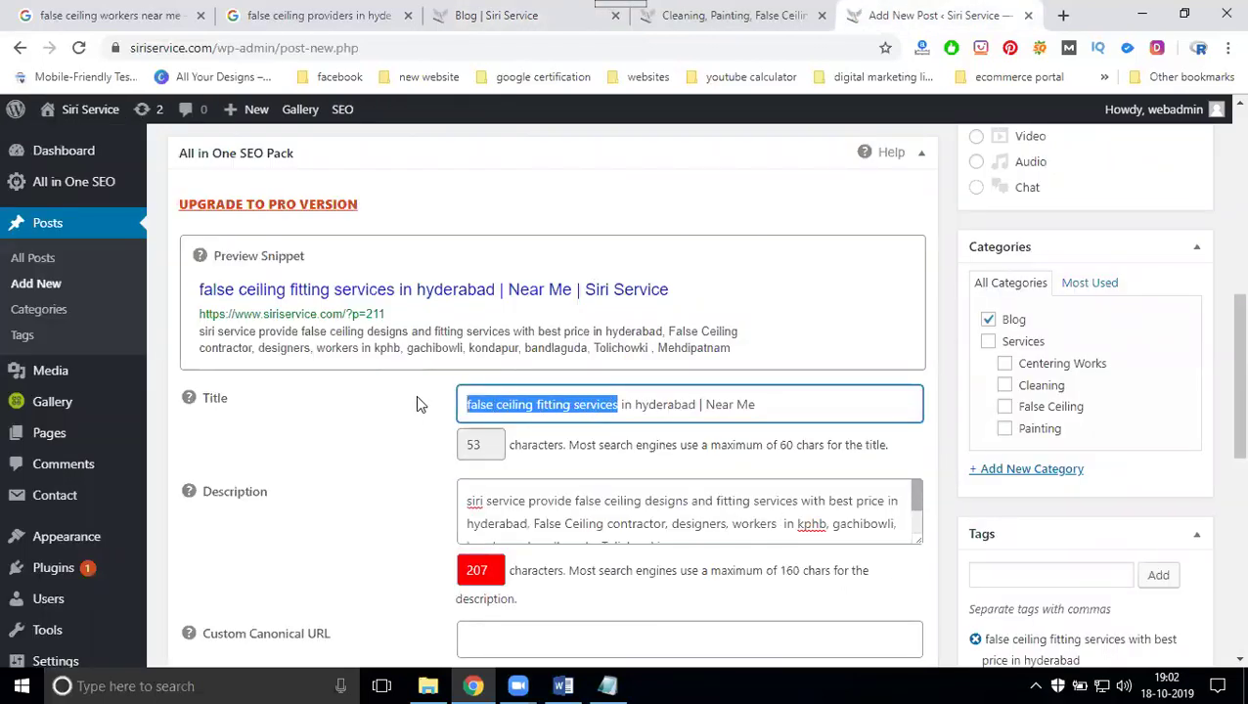
scroll(421, 396, up, 10)
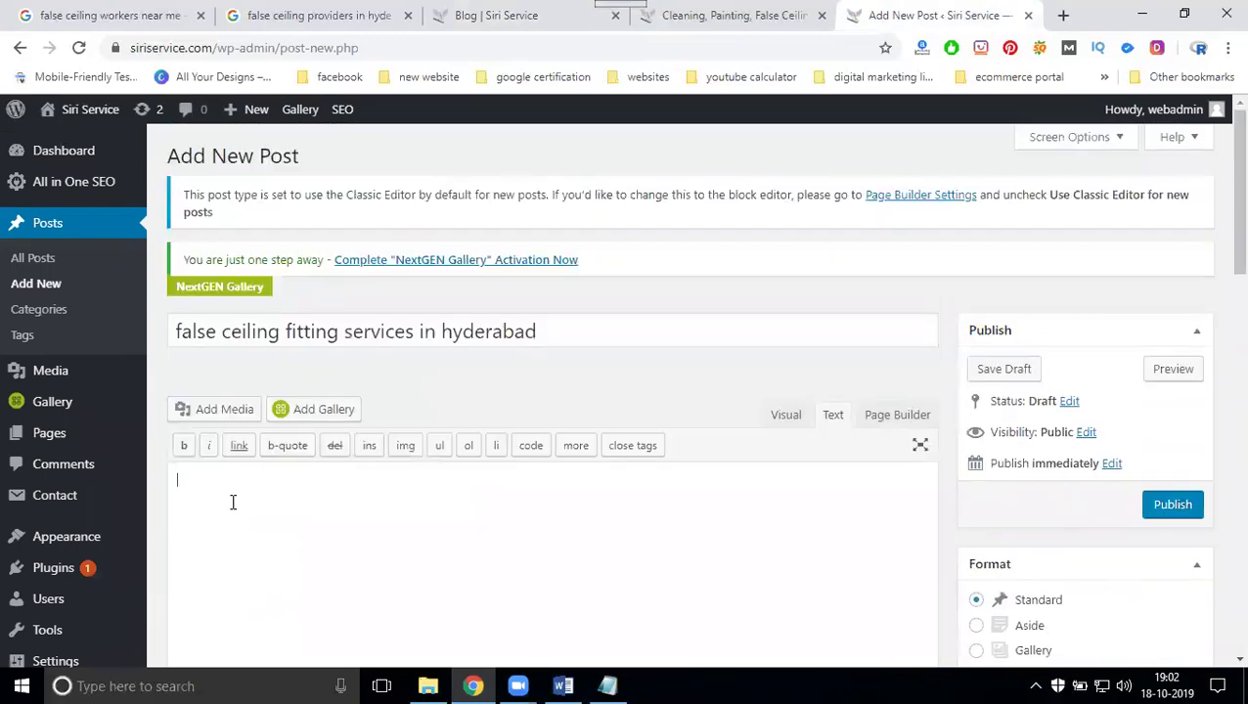
key(ctrl+v)
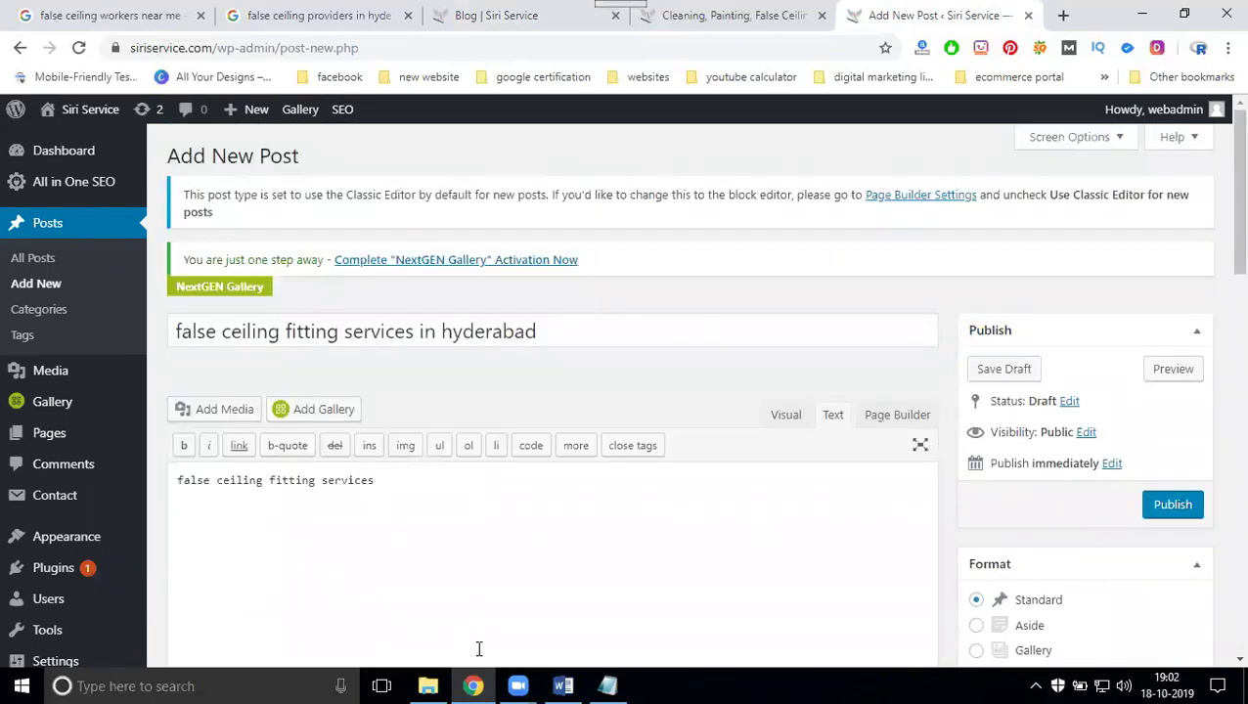
click(562, 685)
Copy the Word file's False Ceiling paragraphs and services list, then switch back to WordPress
scroll(528, 469, up, 1)
scroll(515, 423, down, 5)
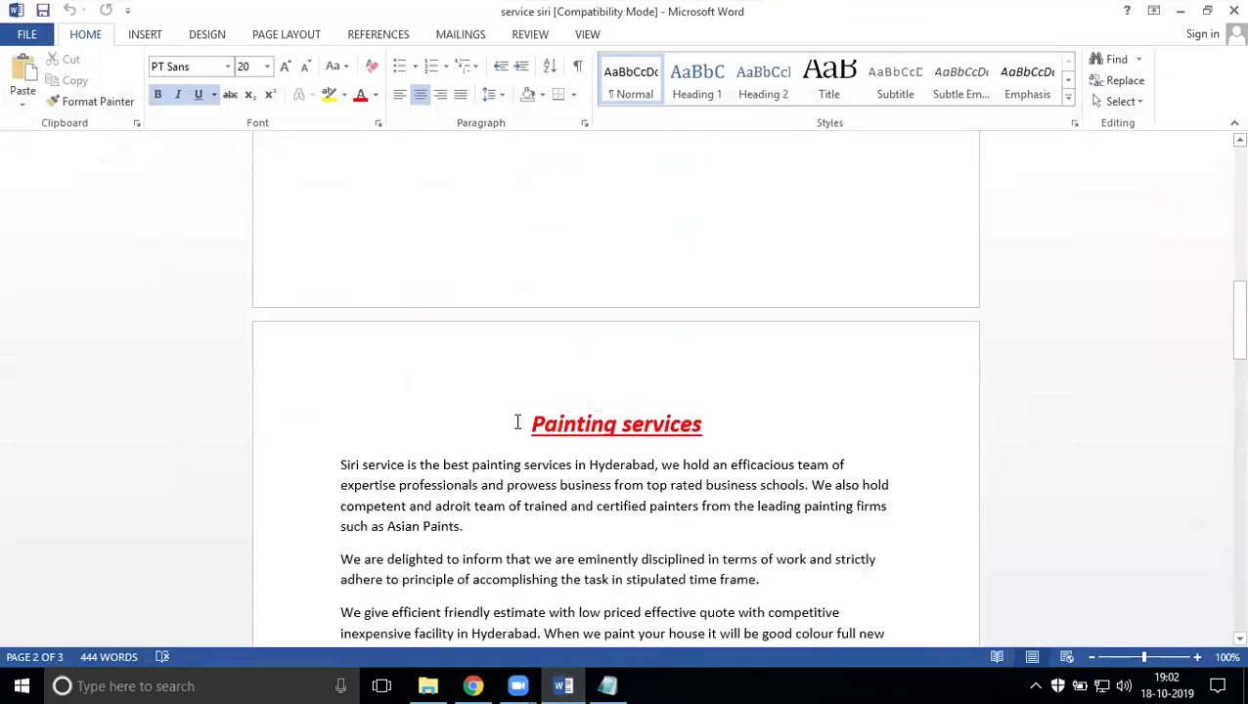
scroll(516, 421, up, 20)
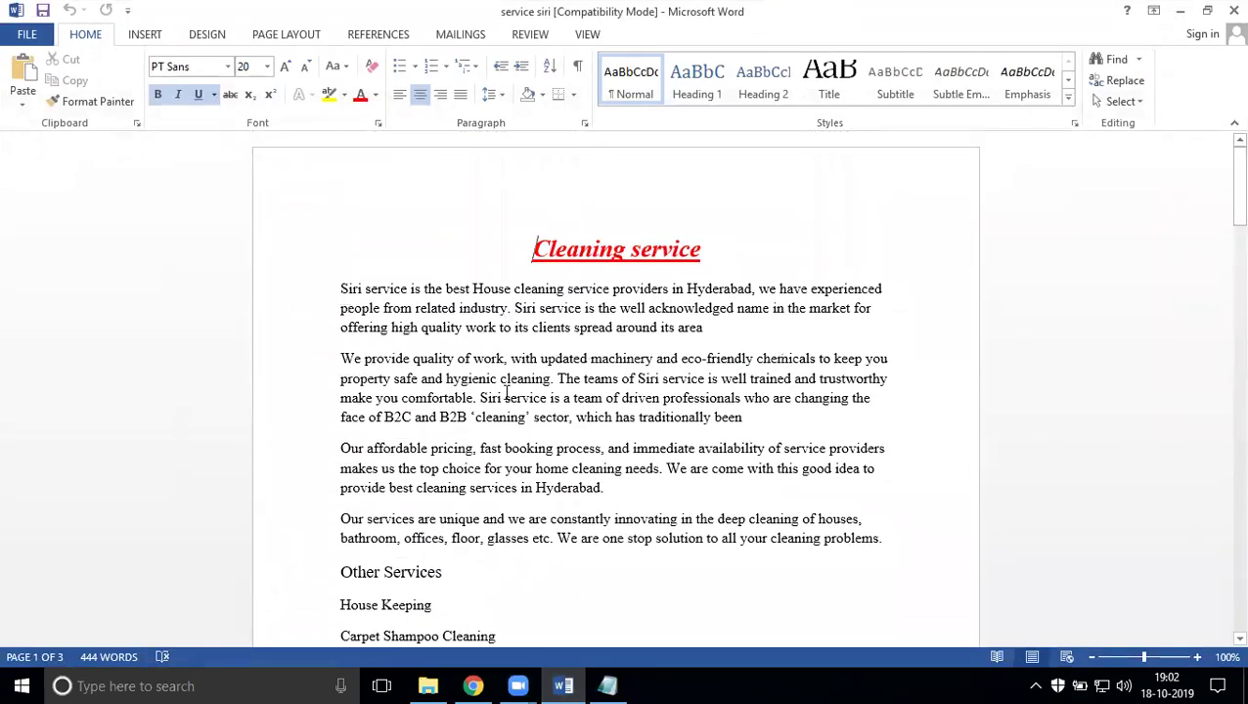
scroll(504, 375, down, 20)
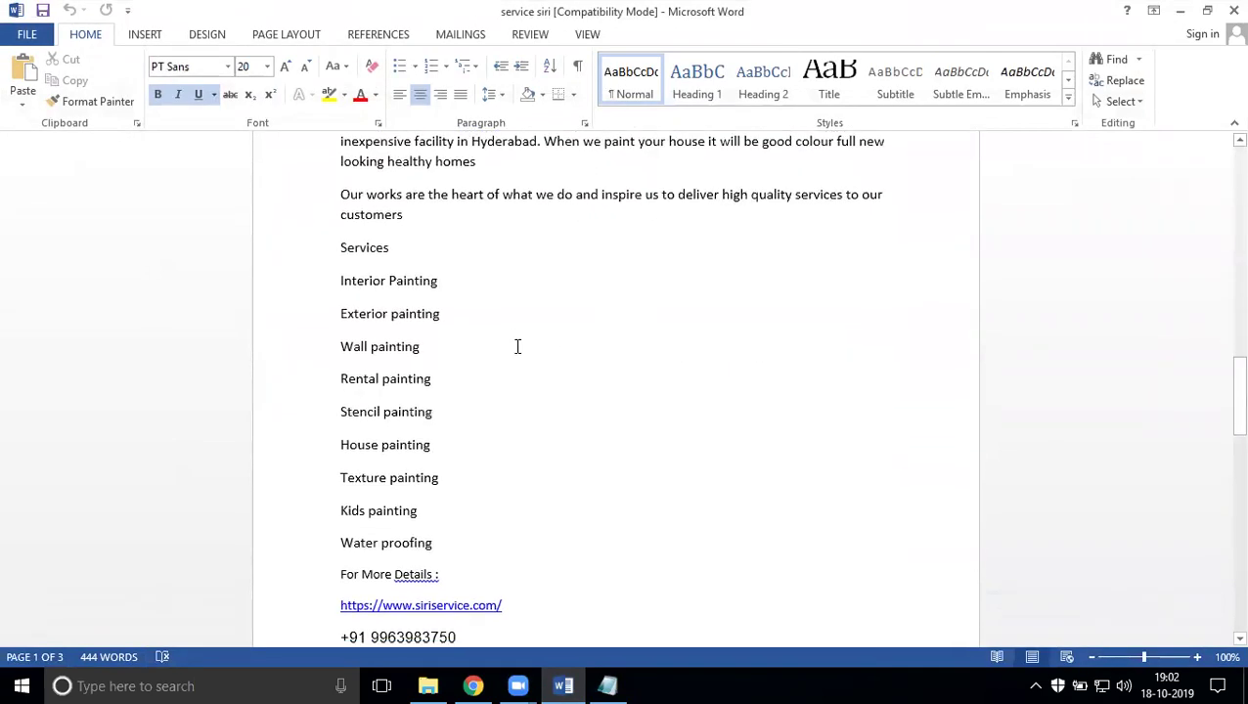
scroll(516, 344, down, 3)
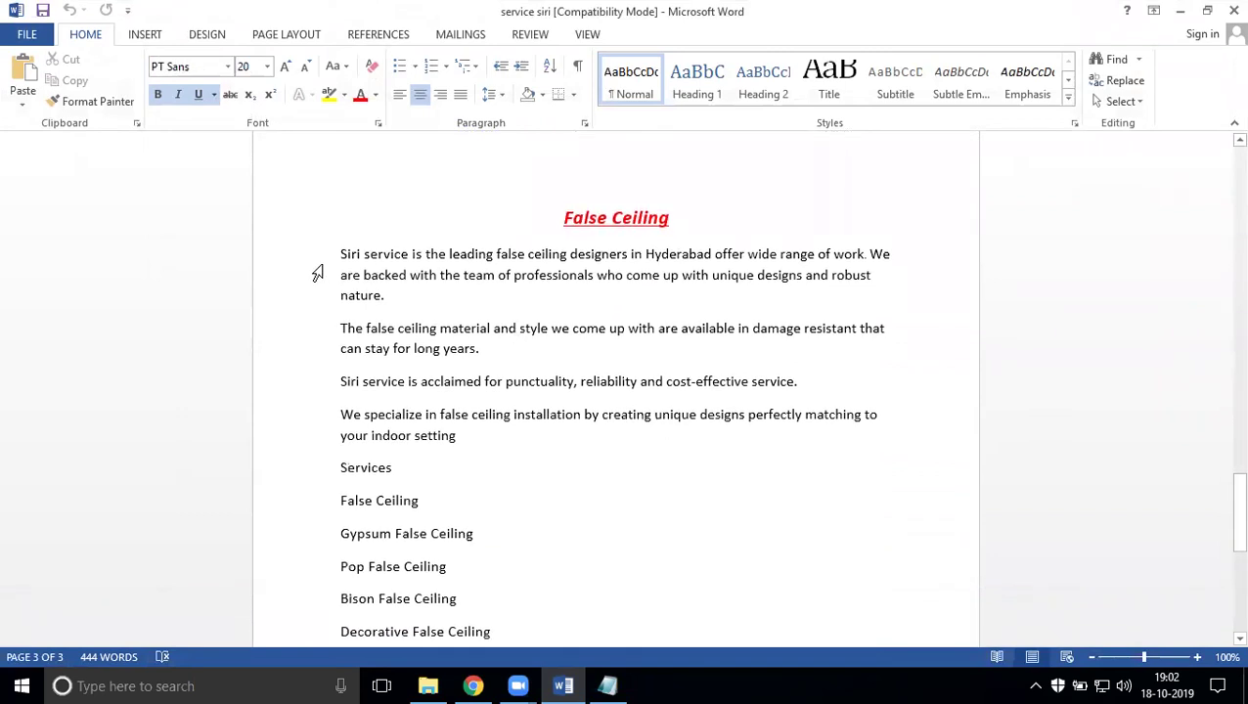
drag(294, 259, 457, 456)
scroll(287, 343, down, 5)
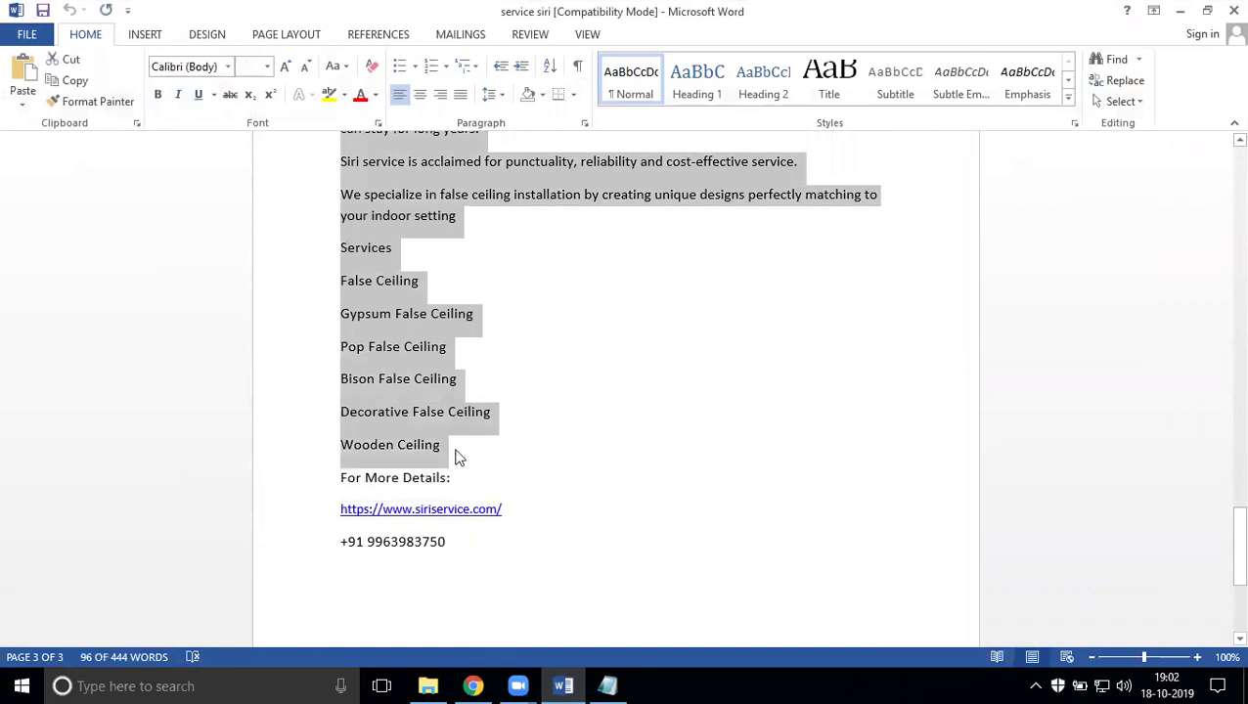
click(470, 683)
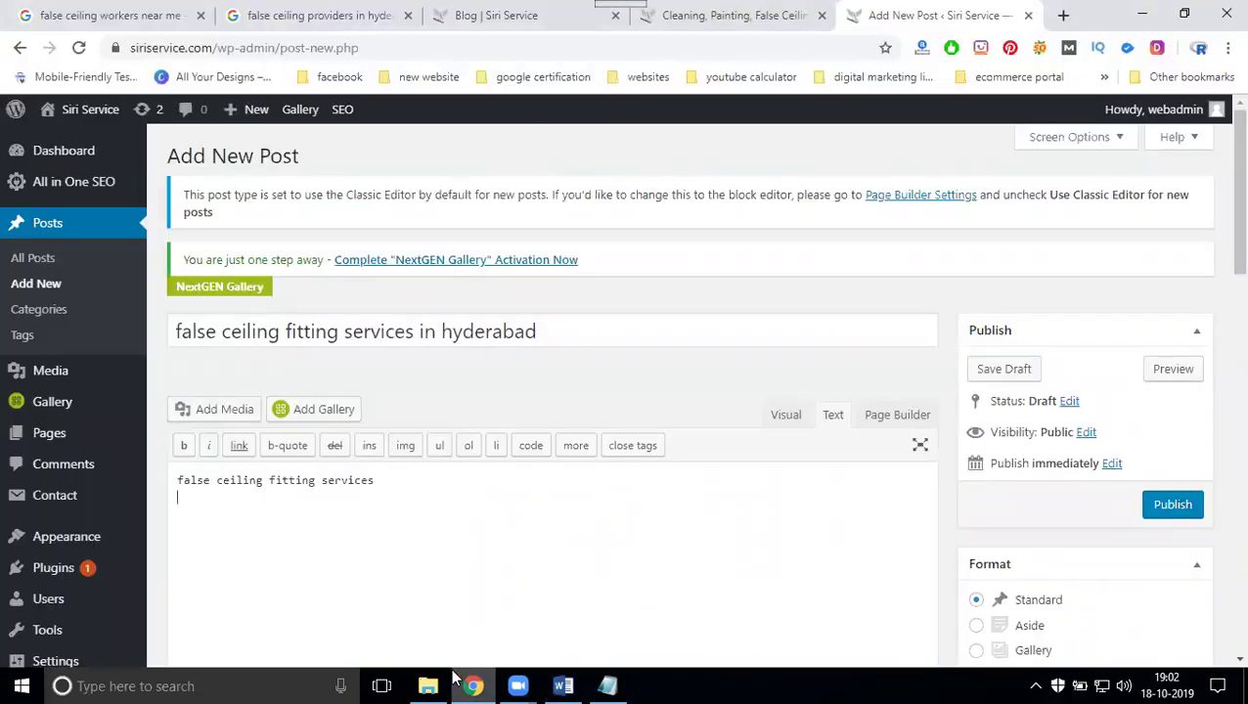
Pass the copied False Ceiling text through Notepad and paste it into the post body
key(super+r)
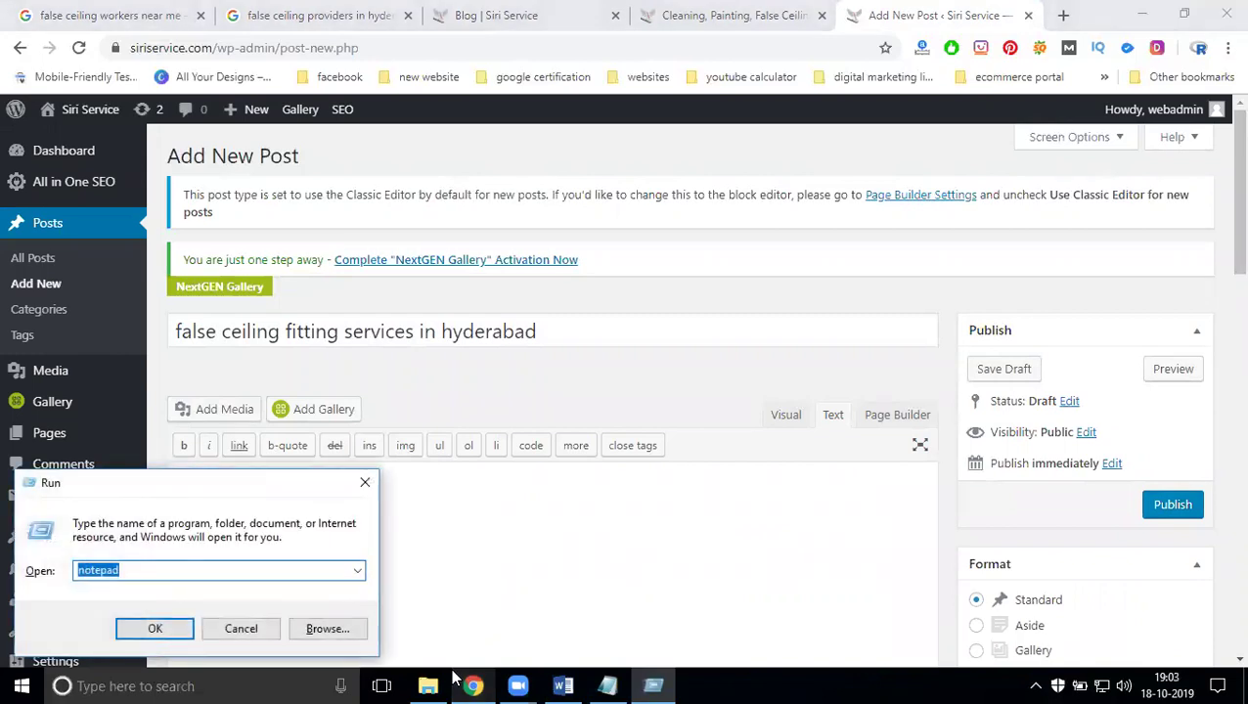
key(Return)
key(ctrl+v)
key(ctrl+a)
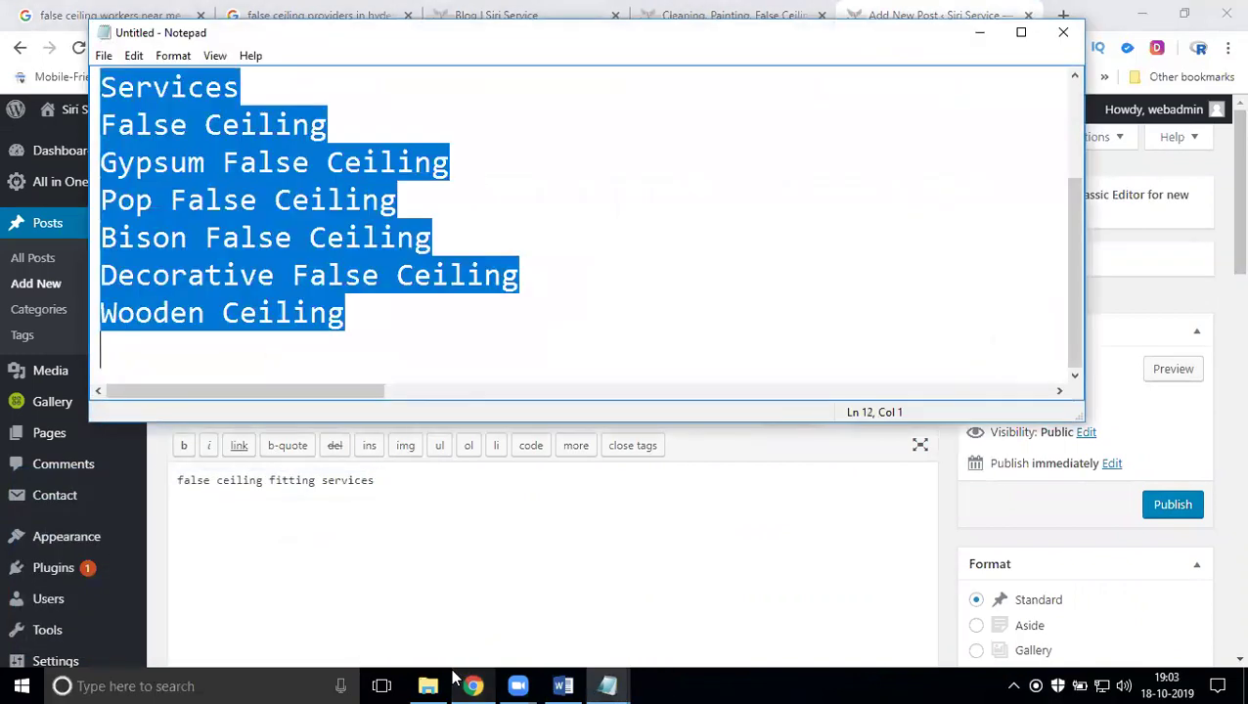
click(970, 41)
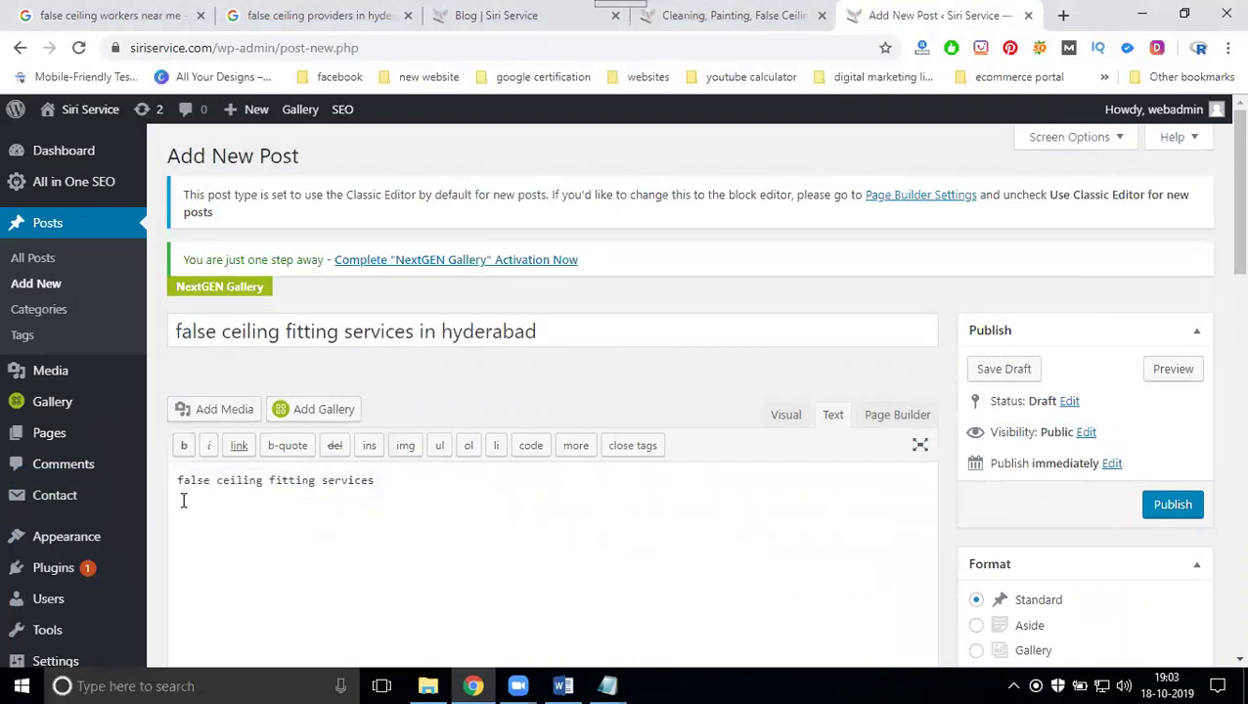
text(Siri service is the leading false ceiling designers in Hyderabad offer wide range of work. We are backed with the team of professionals who come up with unique designs and robust nature. The false ceiling material and style we come up with are available in damage resistant that can stay for long years. Siri service is acclaimed for punctuality, reliability and cost-effective service. We specialize in false ceiling installation by creating unique designs perfectly matching to your indoor setting Services False Ceiling Gypsum False Ceiling Pop False Ceiling Bison False Ceiling Decorative False Ceiling Wooden Ceiling)
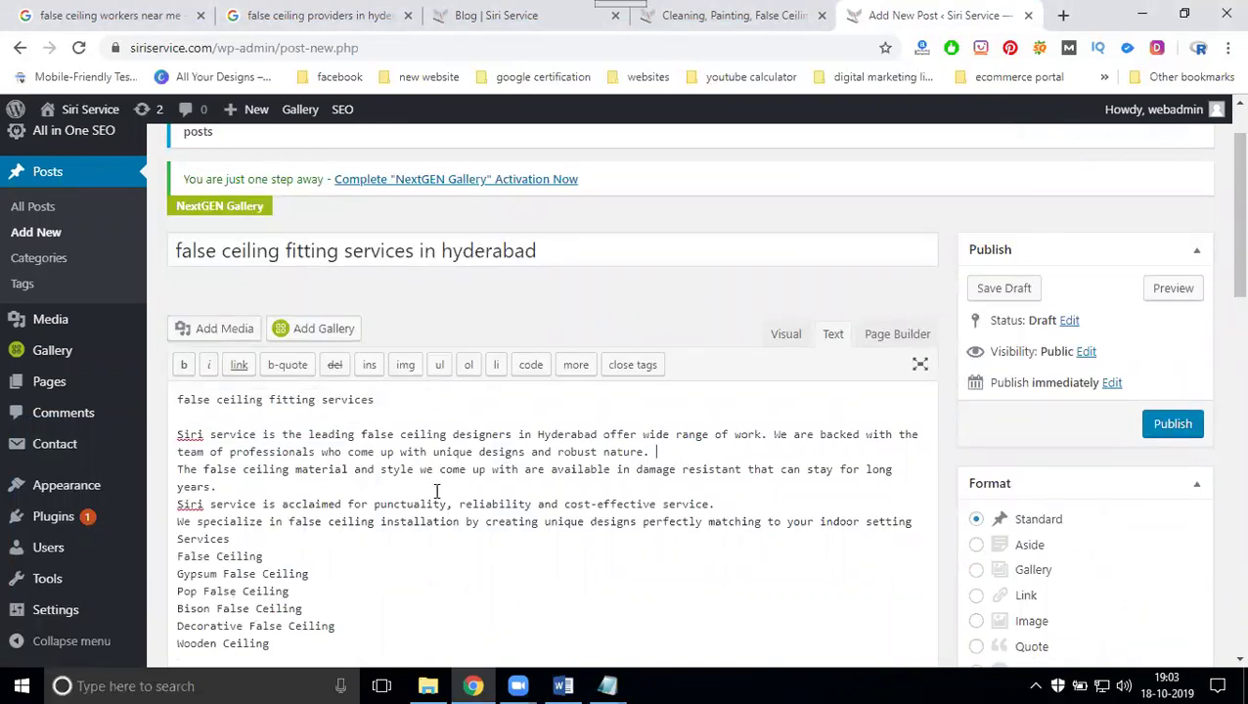
Add blank lines between the paragraphs and after each service item, down to Wooden Ceiling
key(Return)
key(Return)
scroll(428, 432, down, 2)
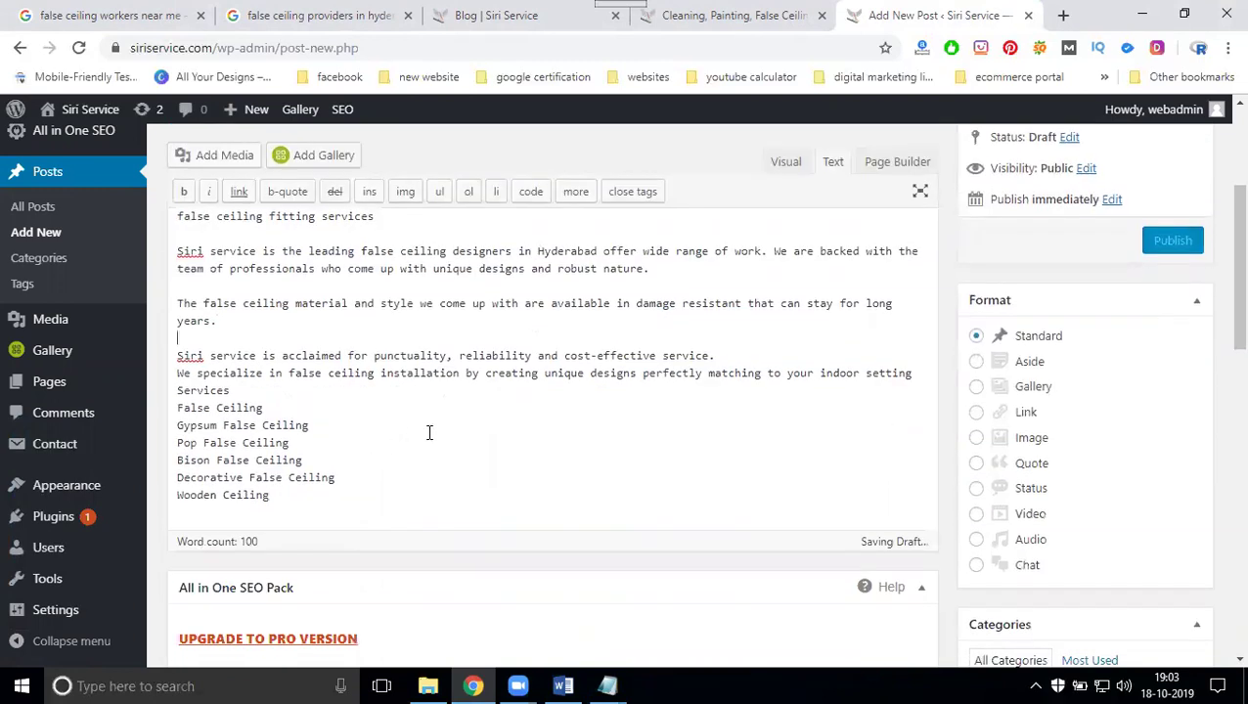
click(249, 391)
key(Return)
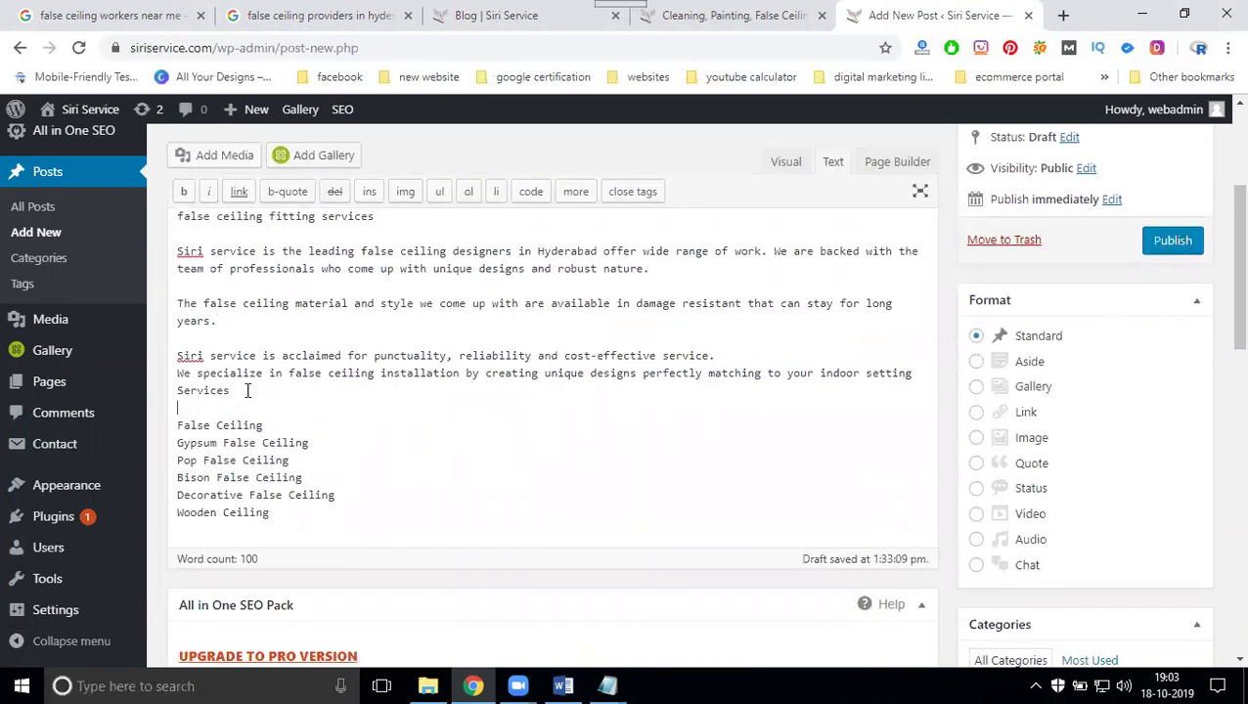
key(Return)
key(Return)
click(297, 495)
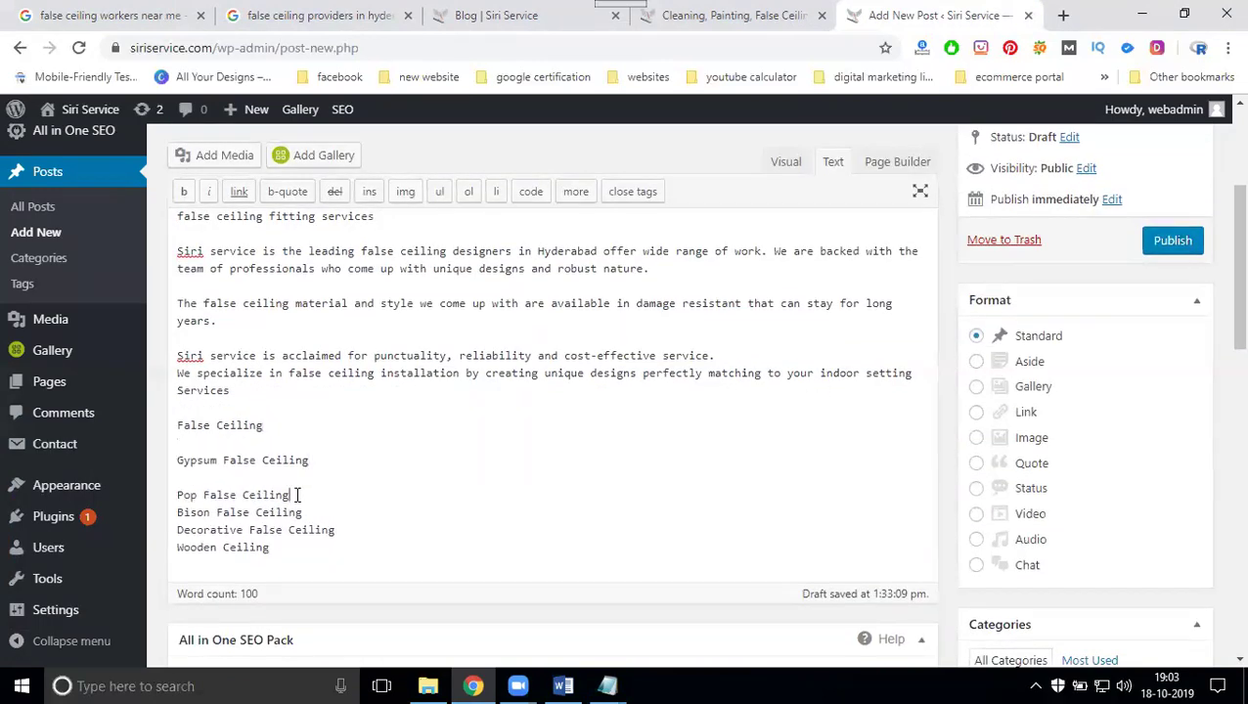
key(Return)
click(305, 529)
key(Return)
click(342, 565)
key(Return)
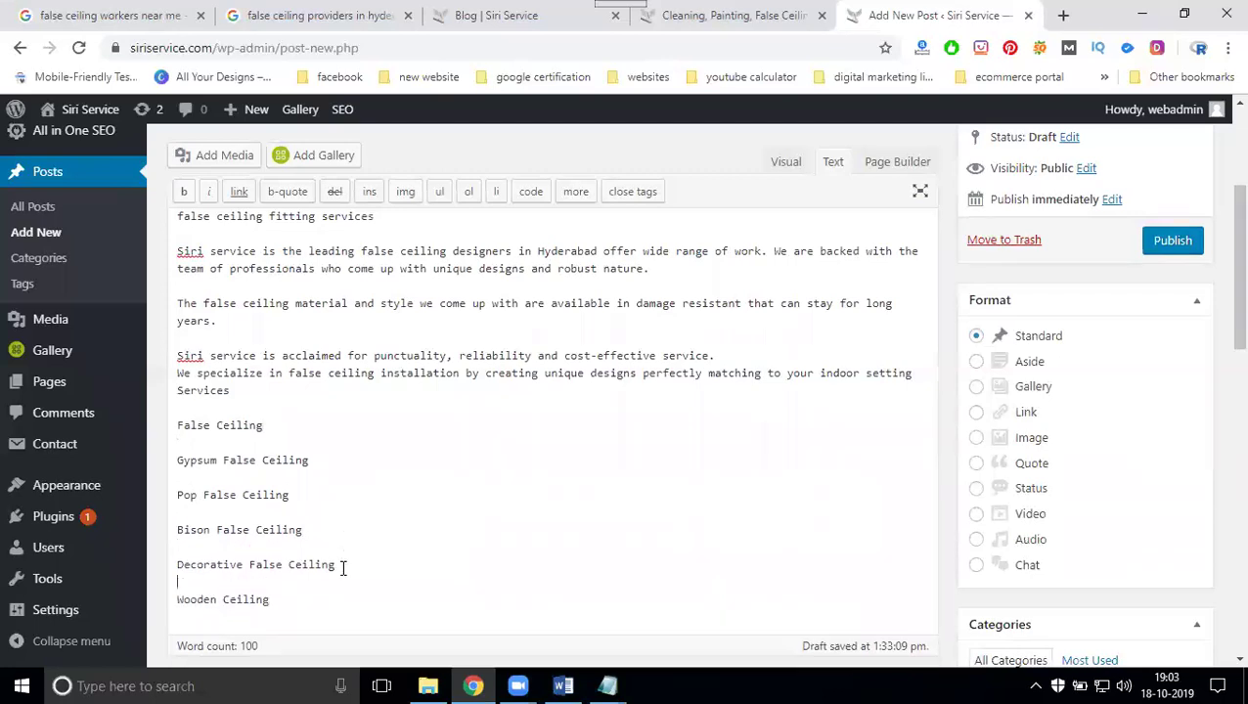
scroll(364, 535, down, 3)
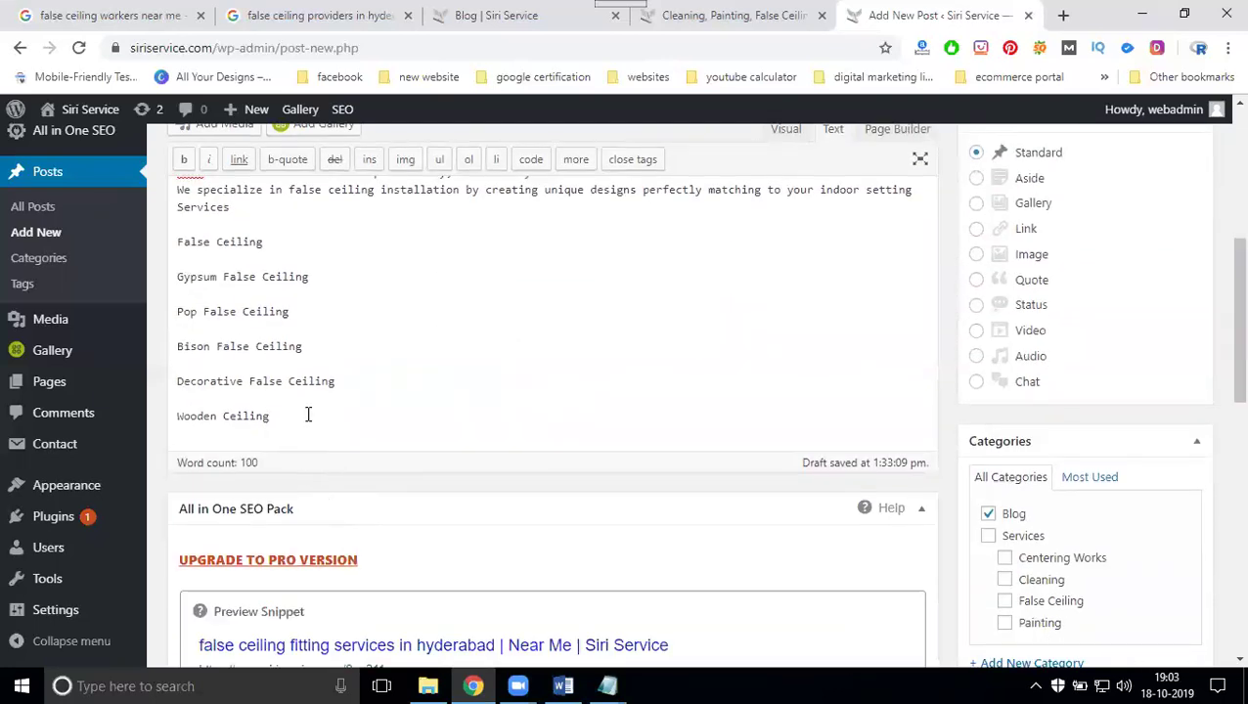
click(307, 414)
key(Return)
Add 'False Ceiling' and 'Wooden Ceiling' from the body's services list as post tags
scroll(307, 414, up, 5)
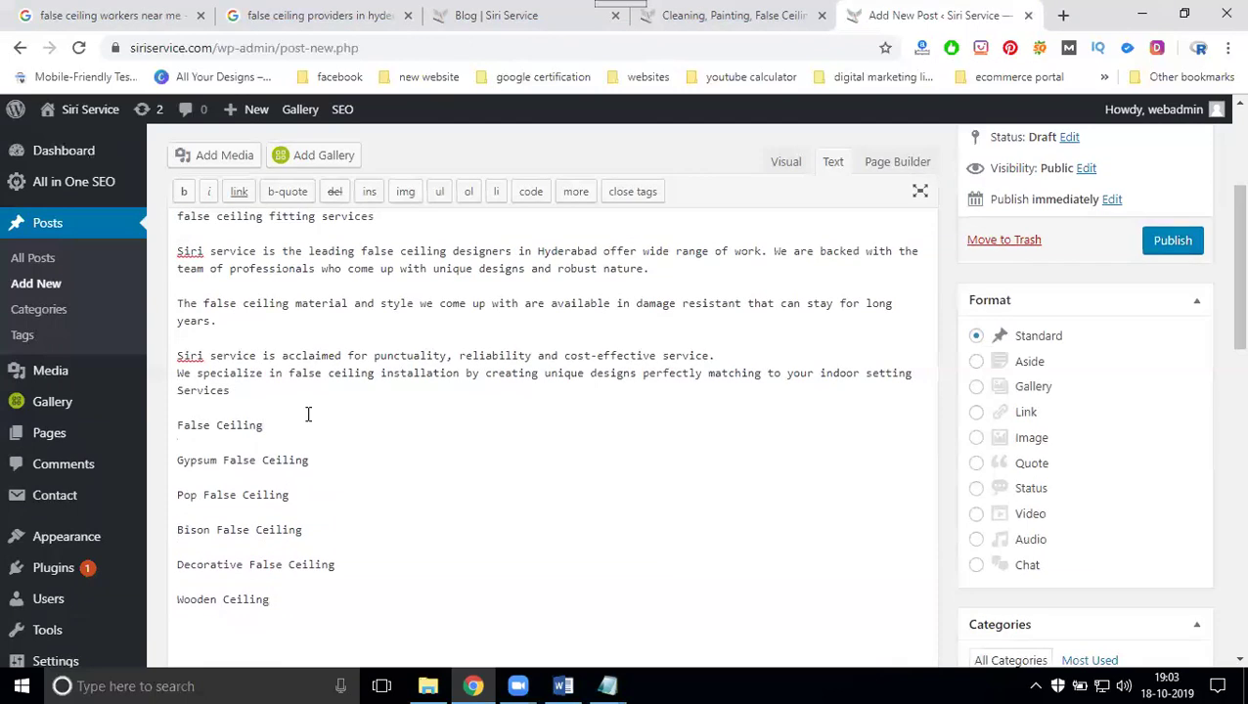
scroll(293, 449, down, 2)
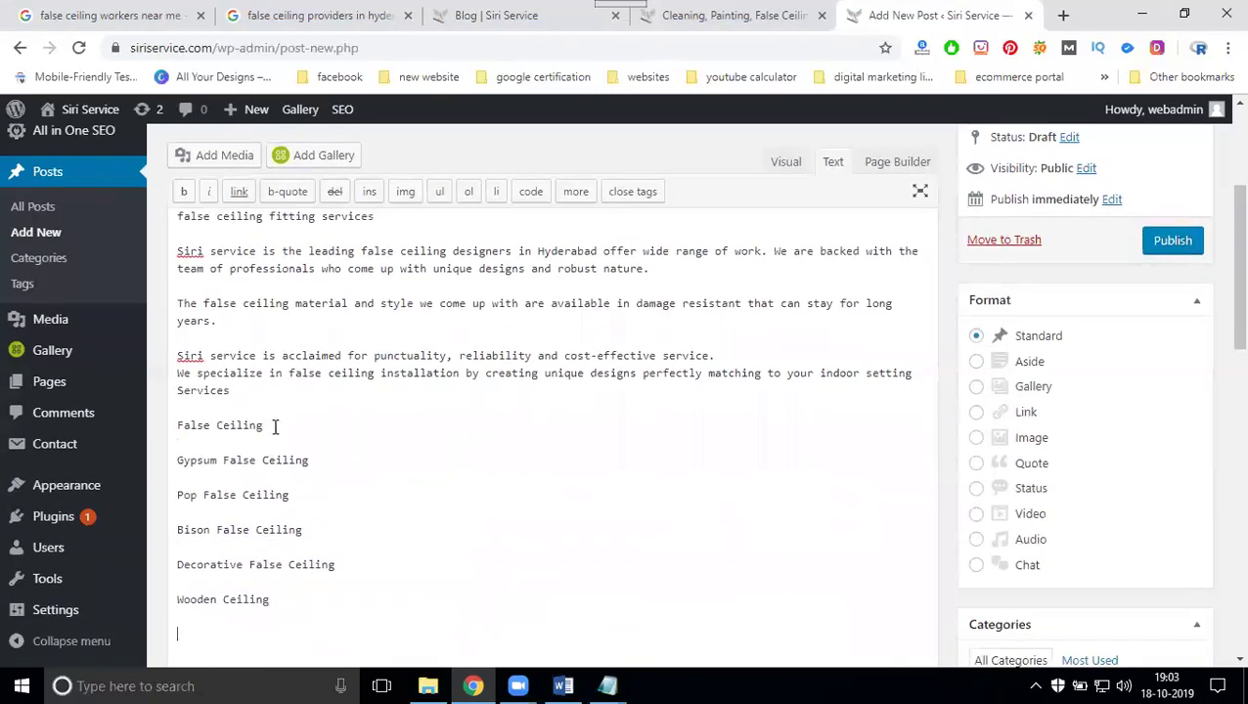
drag(276, 426, 180, 426)
scroll(1169, 401, down, 4)
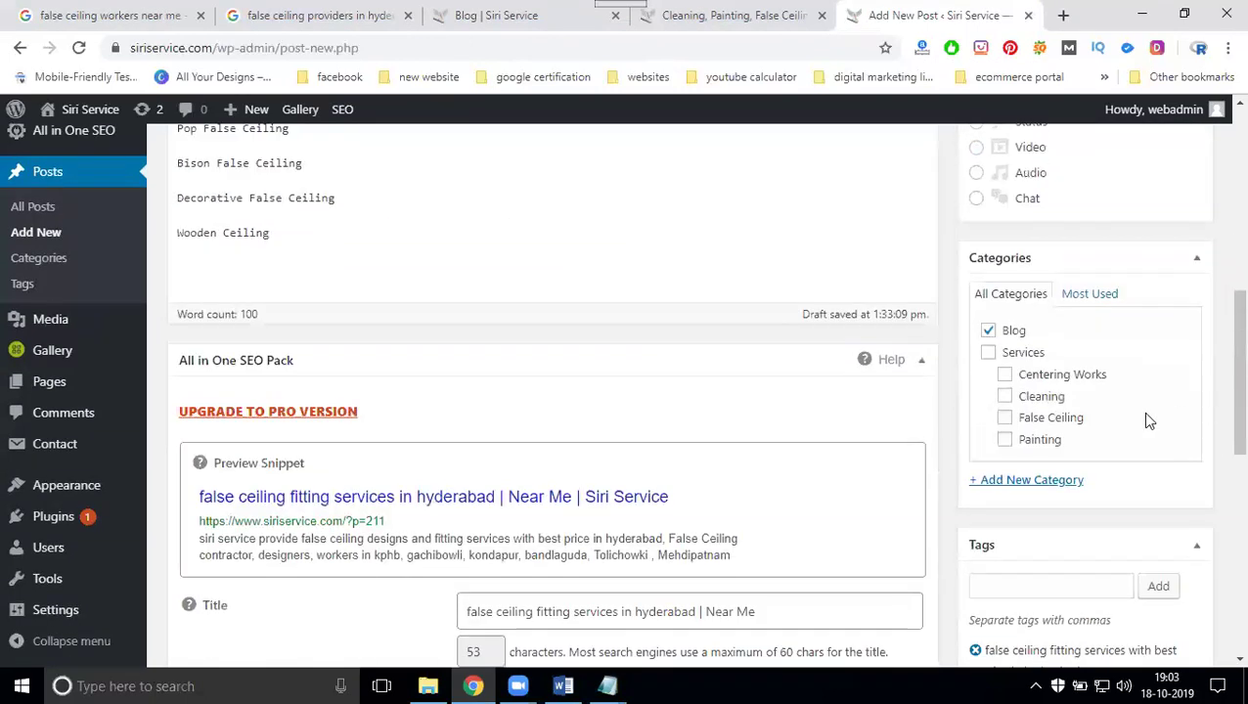
click(1035, 587)
text(False Ceiling)
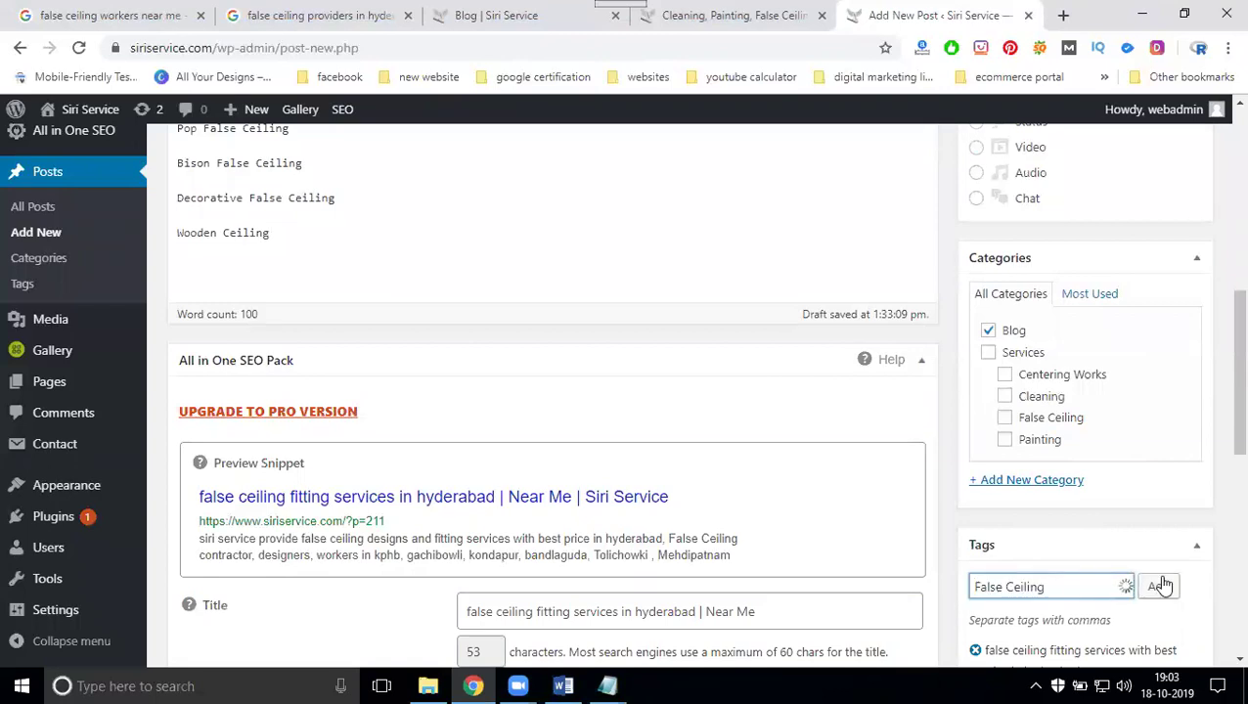
click(1159, 585)
scroll(379, 381, up, 1)
drag(270, 323, 178, 319)
key(ctrl+c)
scroll(1124, 484, down, 3)
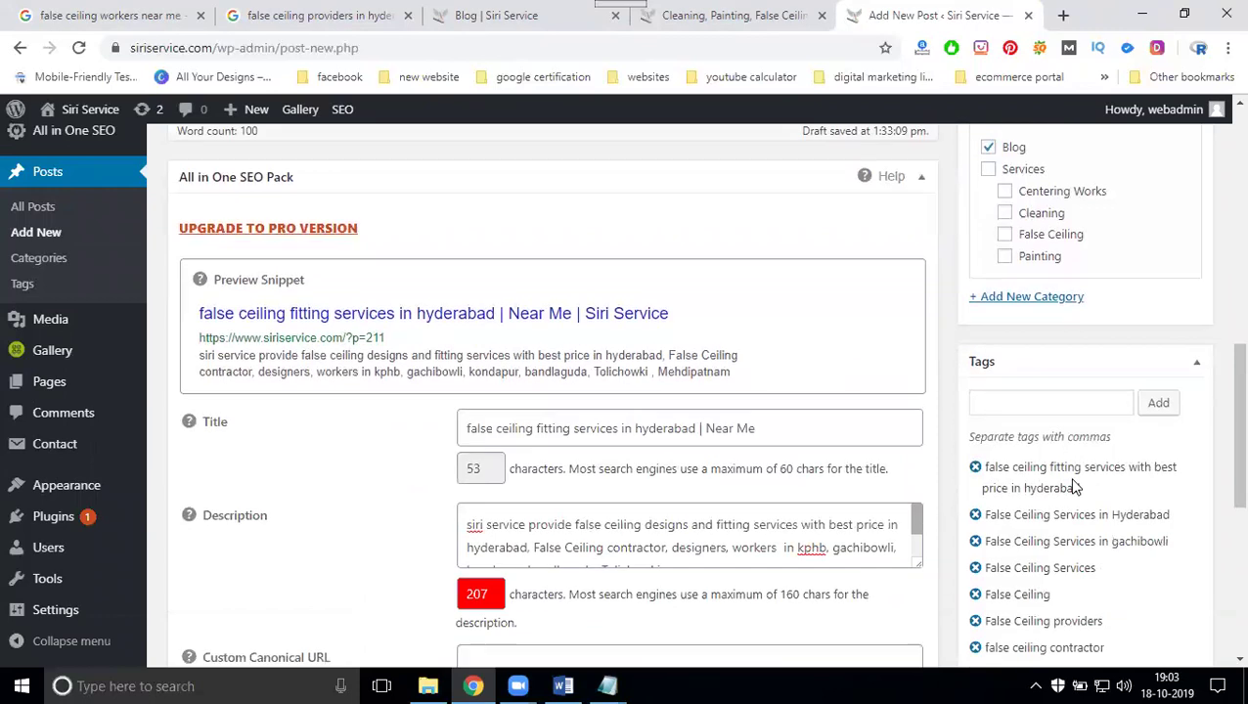
click(1011, 405)
key(ctrl+v)
click(1158, 403)
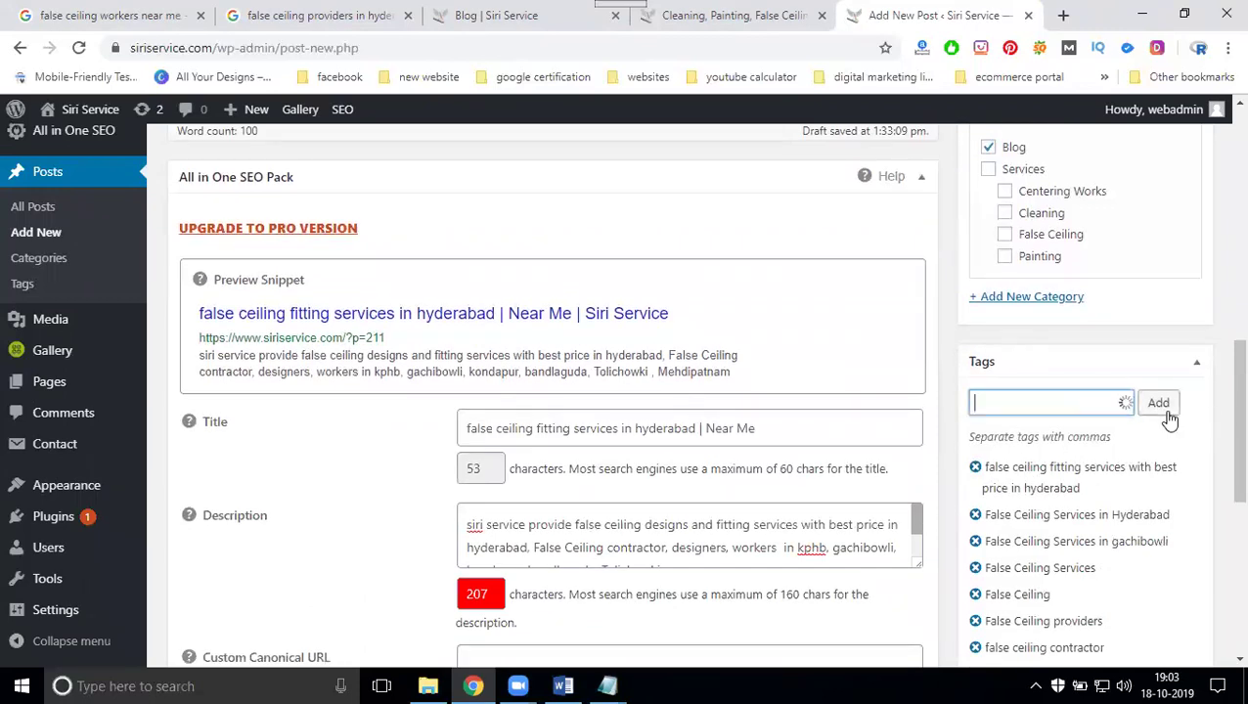
Add 'Pop False Ceiling' and 'Decorative False Ceiling' as post tags, copied from the services list
scroll(585, 380, up, 5)
drag(290, 403, 179, 402)
key(ctrl+c)
scroll(1217, 558, down, 3)
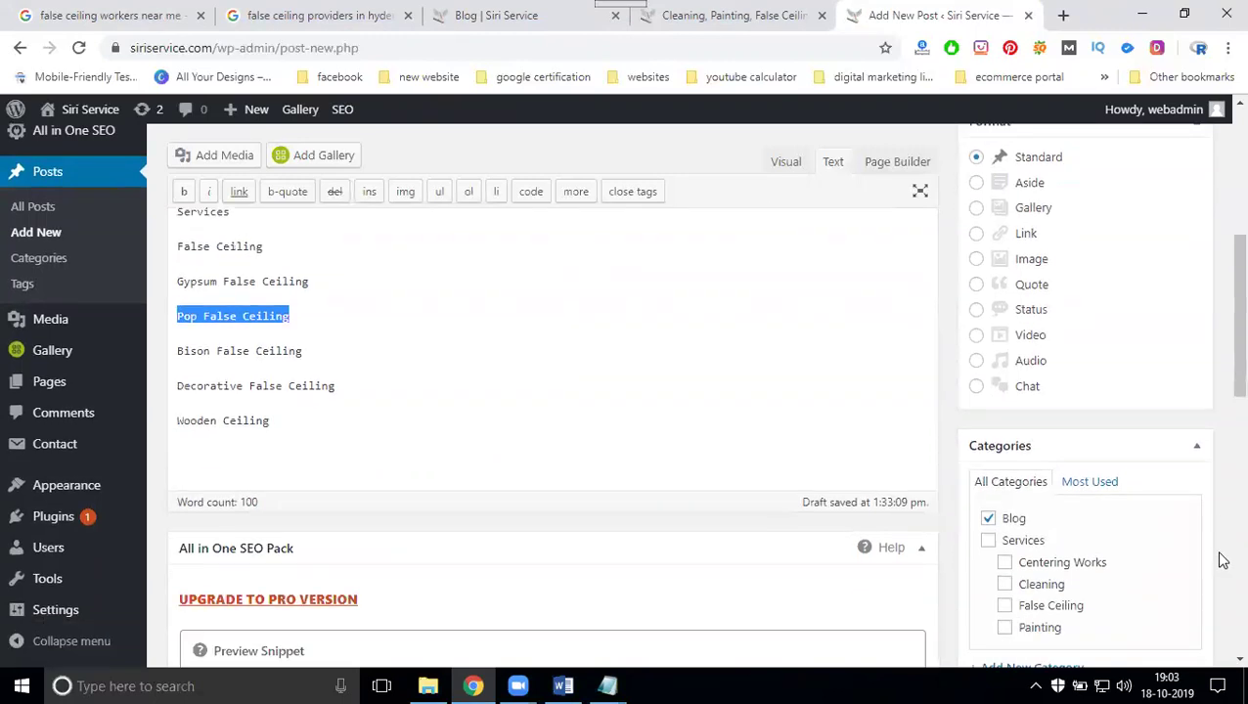
click(1054, 587)
key(ctrl+v)
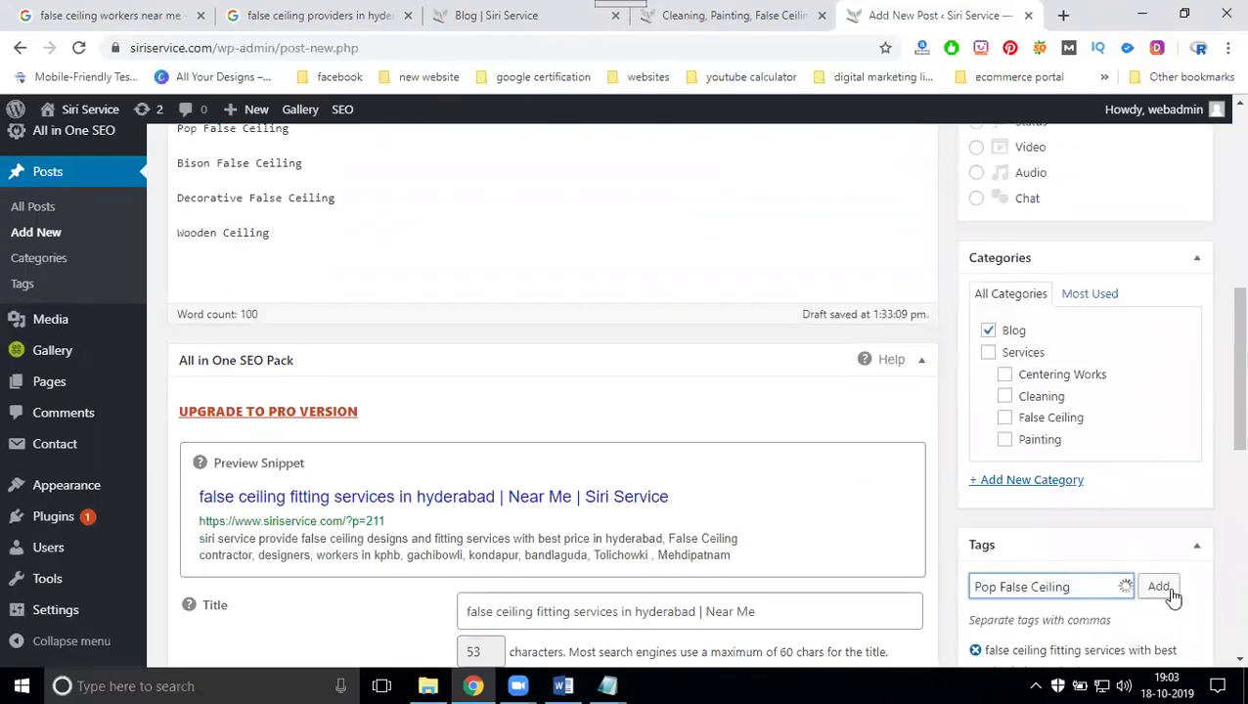
click(1163, 589)
scroll(379, 342, up, 1)
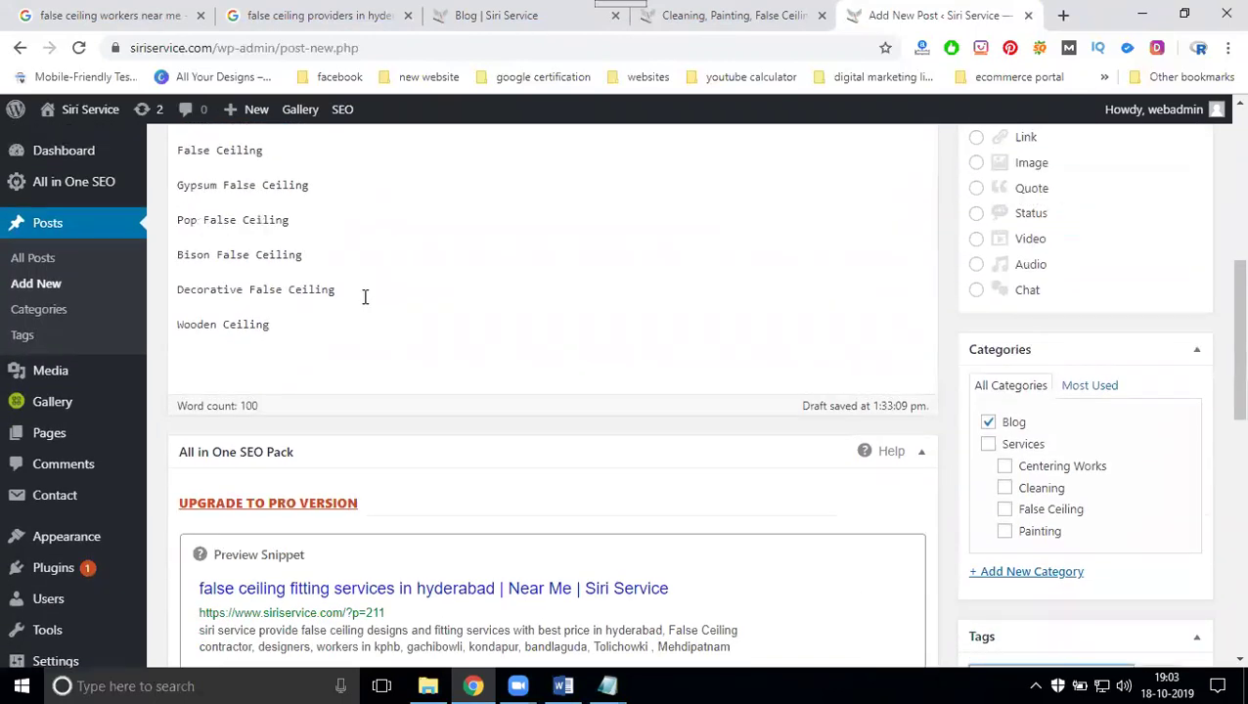
drag(365, 297, 172, 297)
key(ctrl+c)
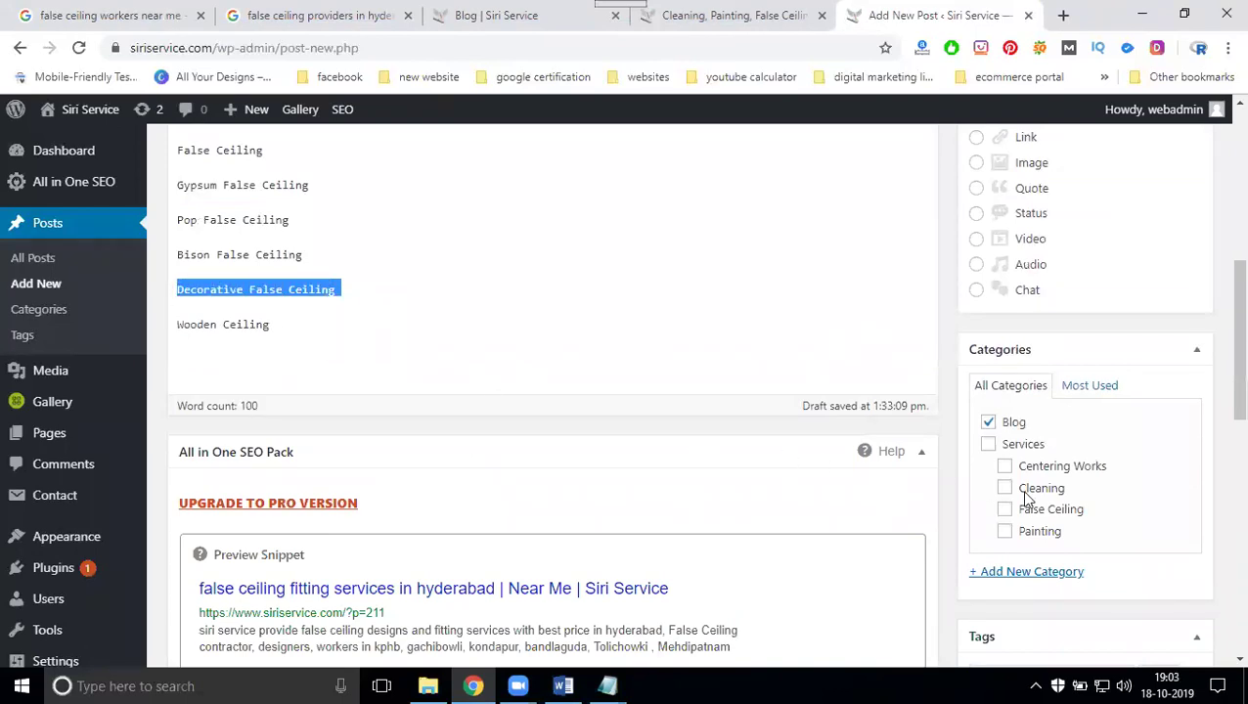
scroll(1044, 501, down, 3)
click(1040, 412)
key(ctrl+v)
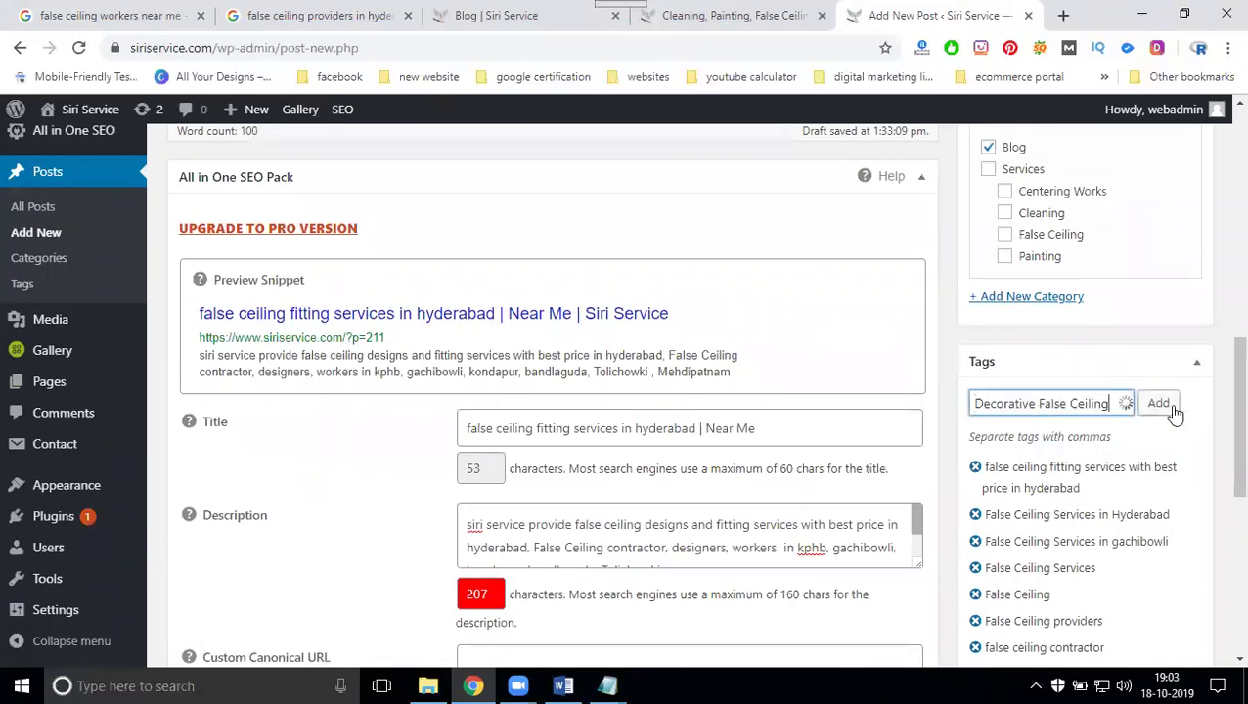
click(1172, 411)
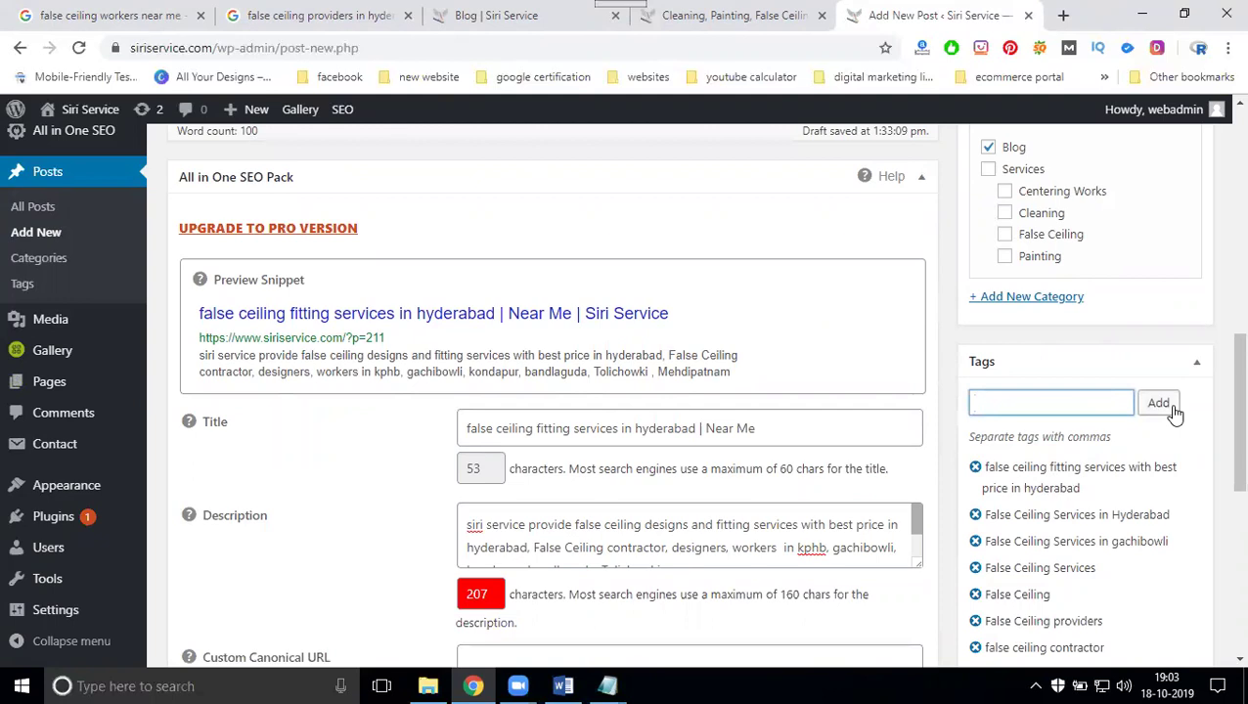
scroll(664, 386, up, 6)
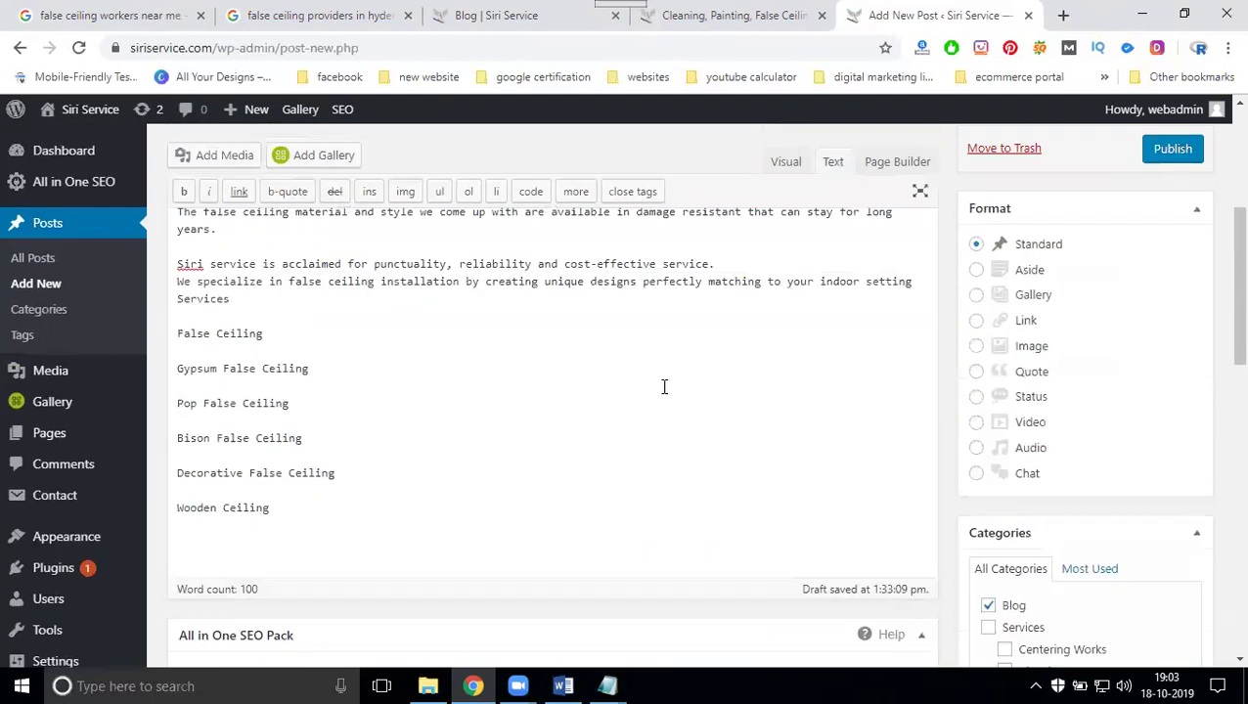
Add a blank line after the first paragraph and upload the false ceiling photo from the video making images folder
scroll(664, 387, up, 1)
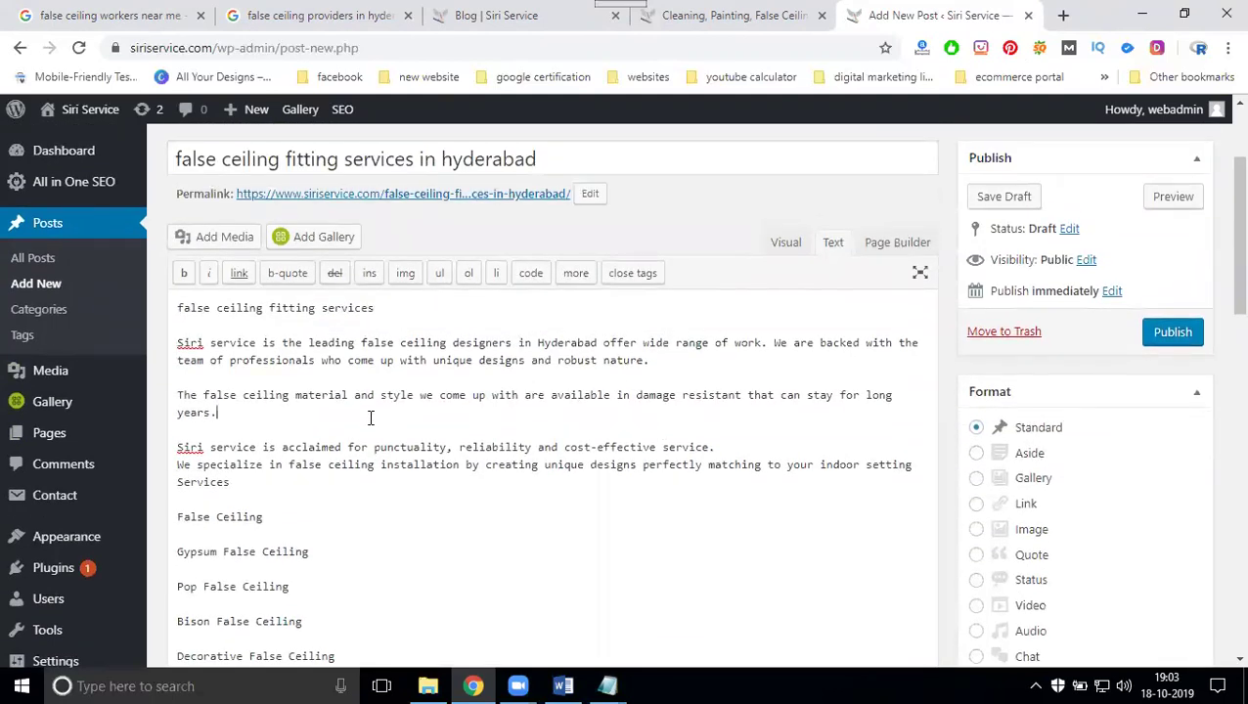
key(Return)
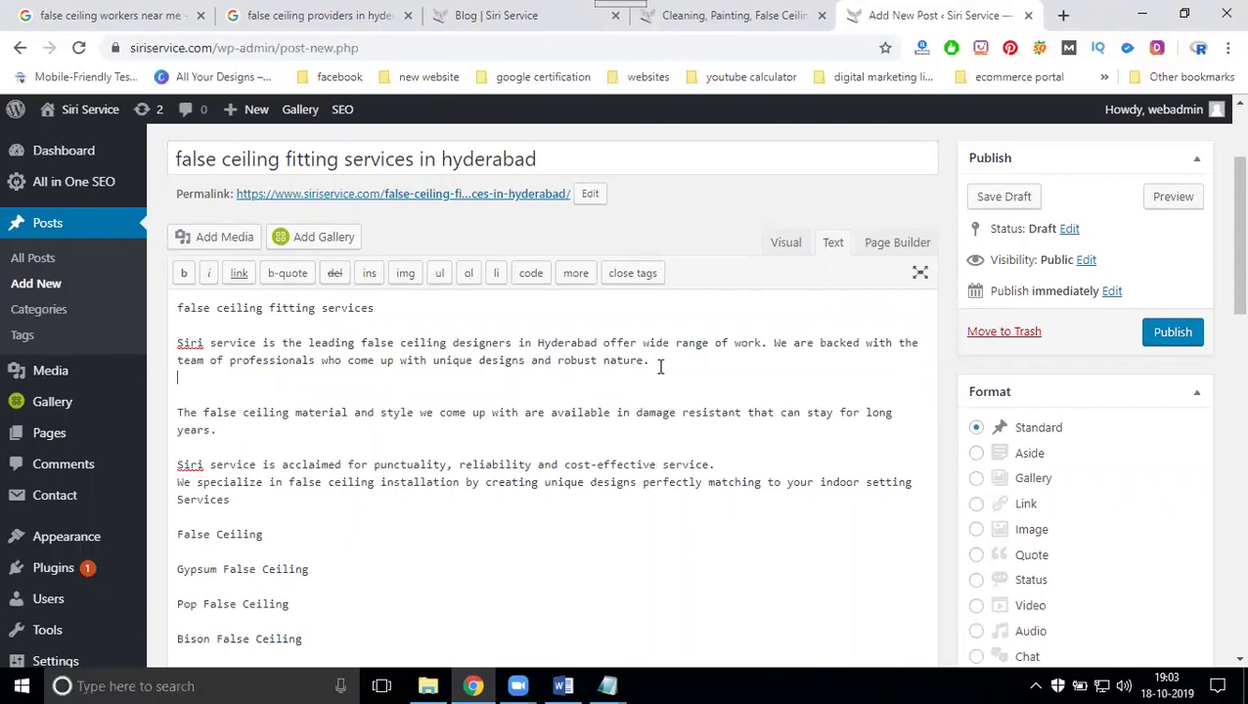
click(227, 236)
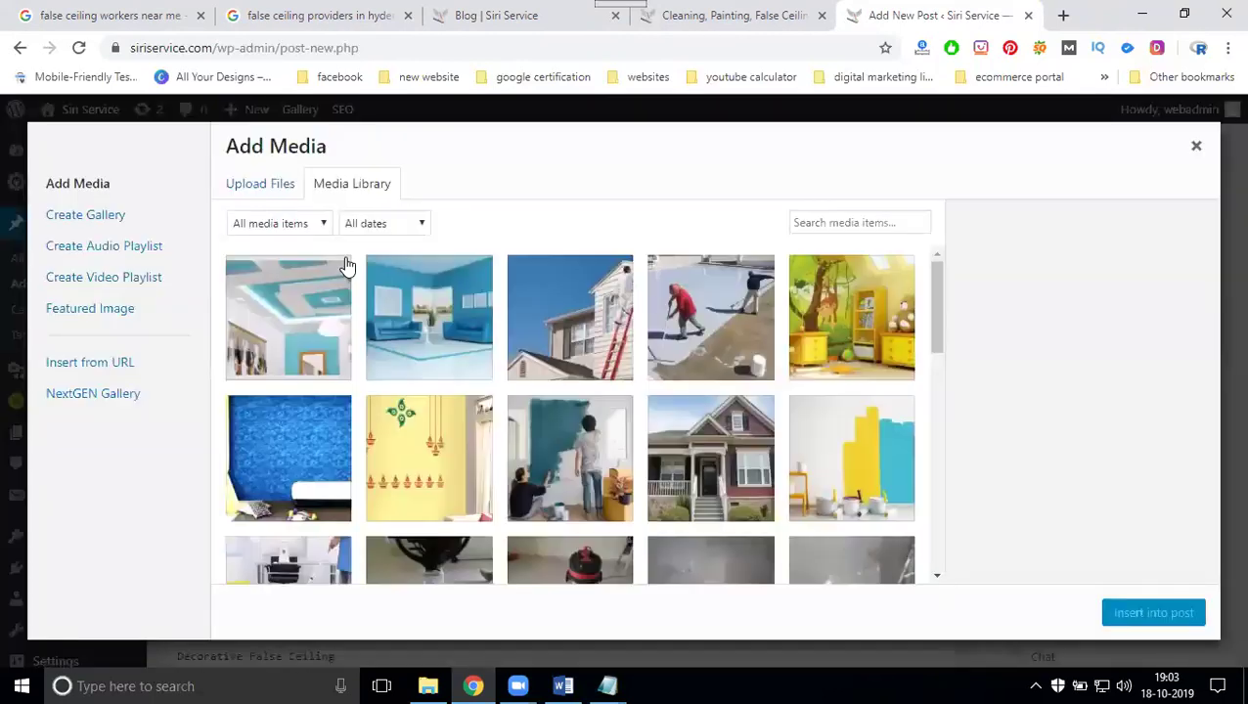
click(251, 186)
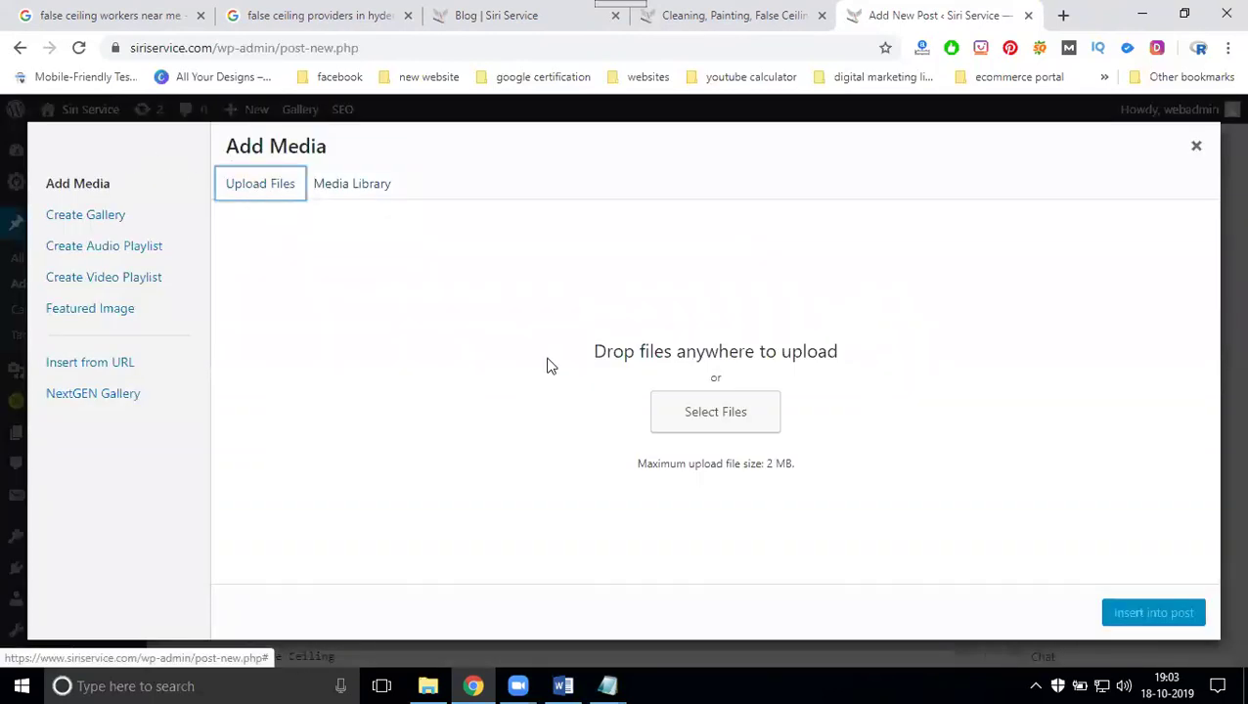
click(678, 410)
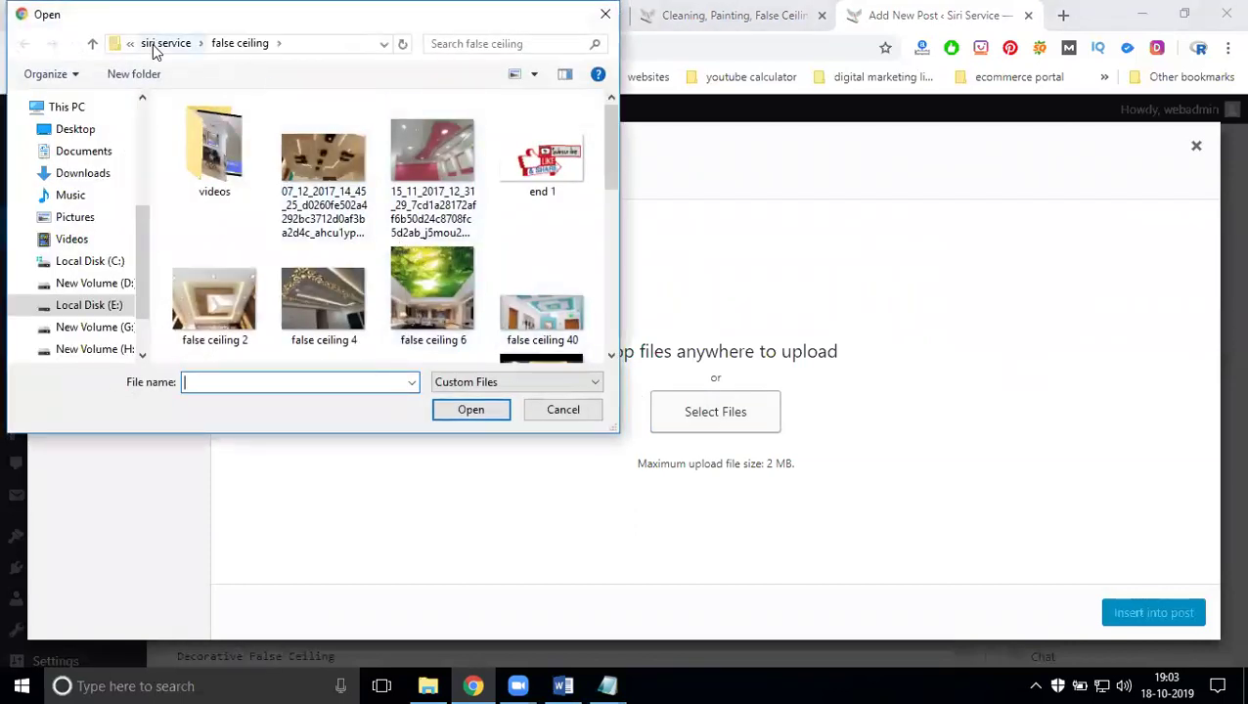
click(154, 44)
double_click(323, 256)
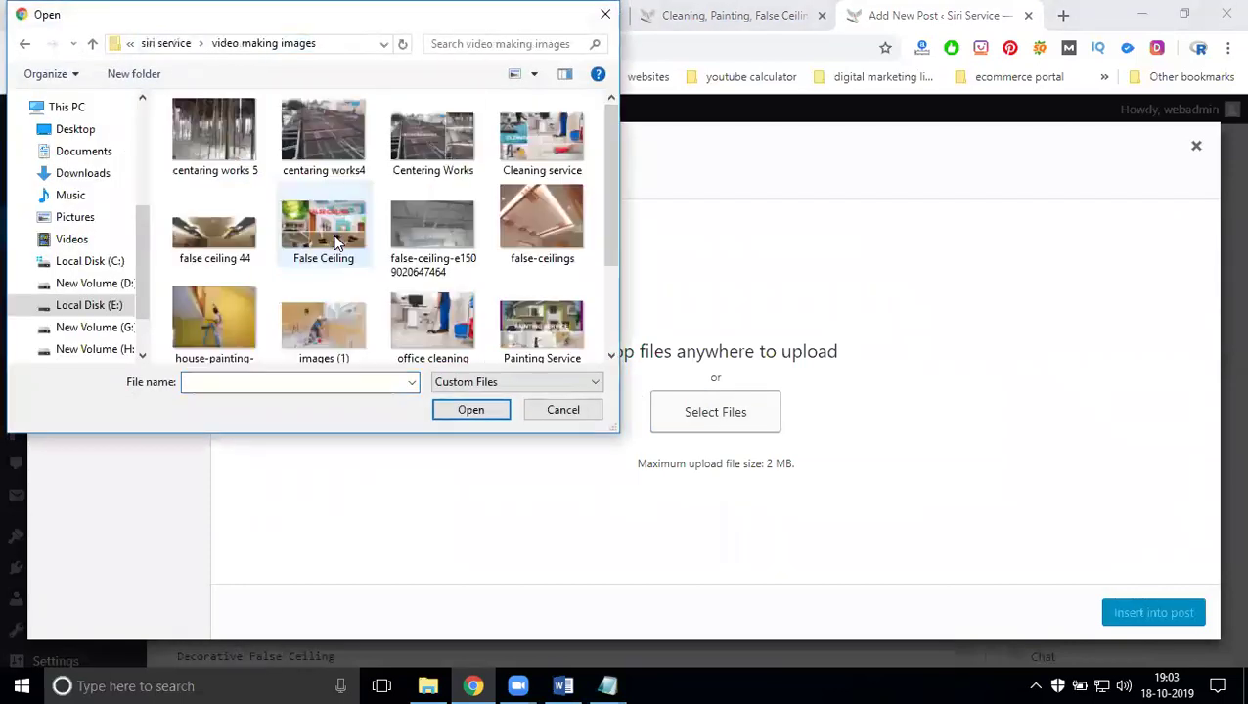
double_click(391, 244)
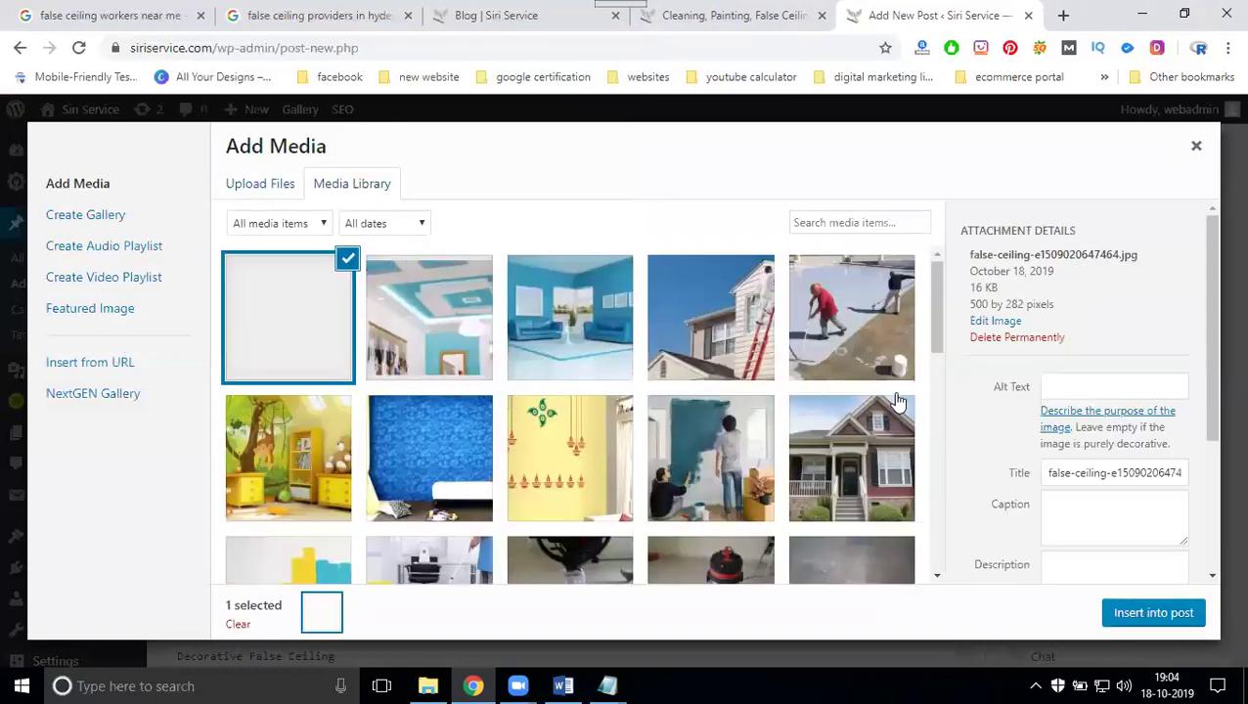
Give the image alt text and title 'false ceiling workers near me' and insert it into the post
click(116, 17)
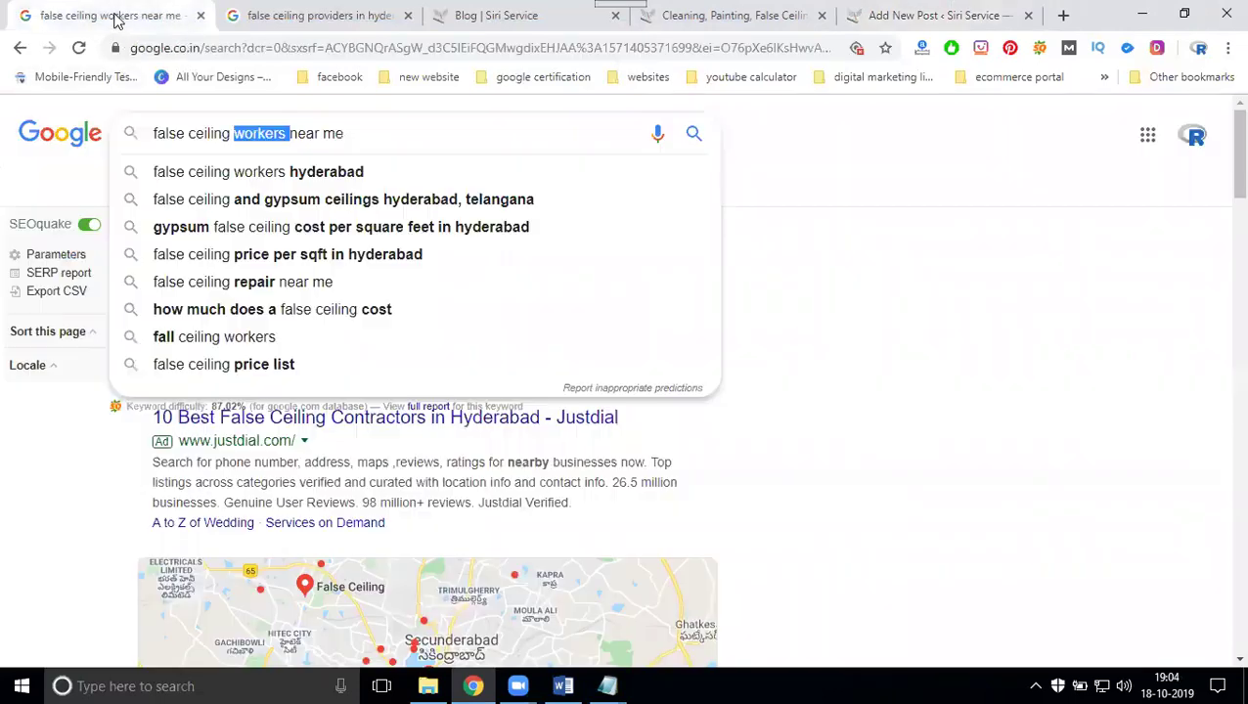
triple_click(243, 139)
key(ctrl+c)
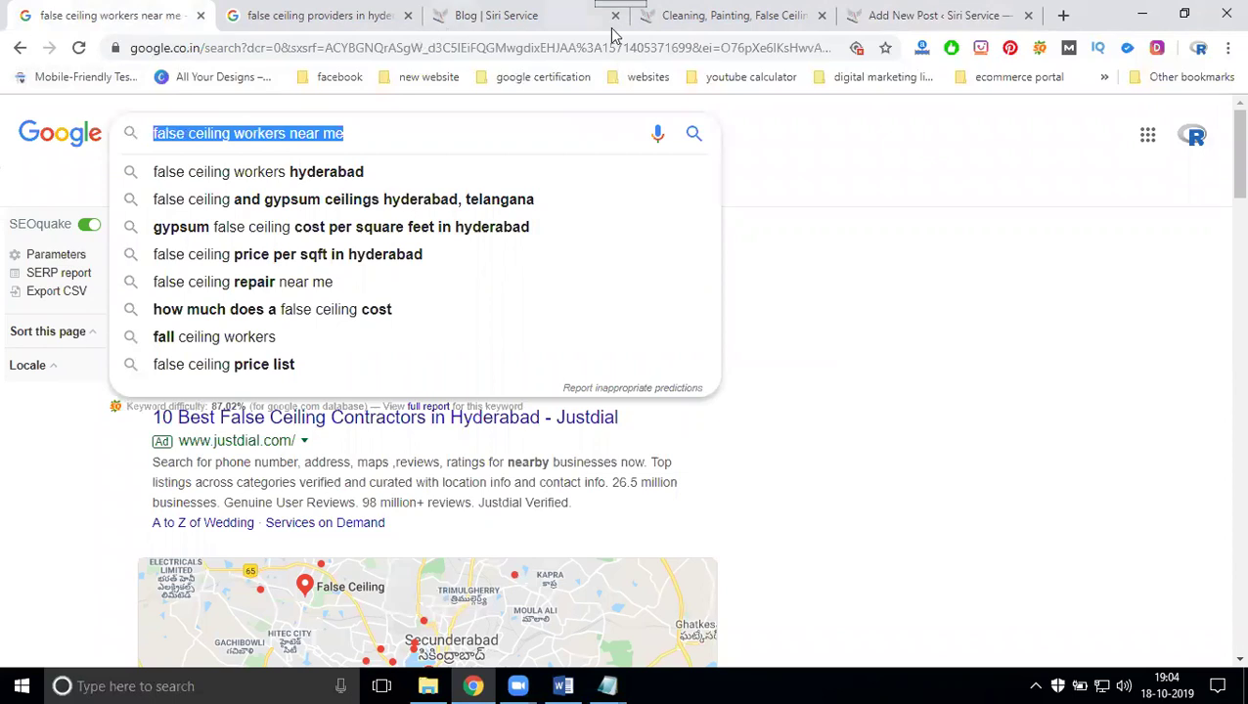
click(909, 15)
click(1061, 466)
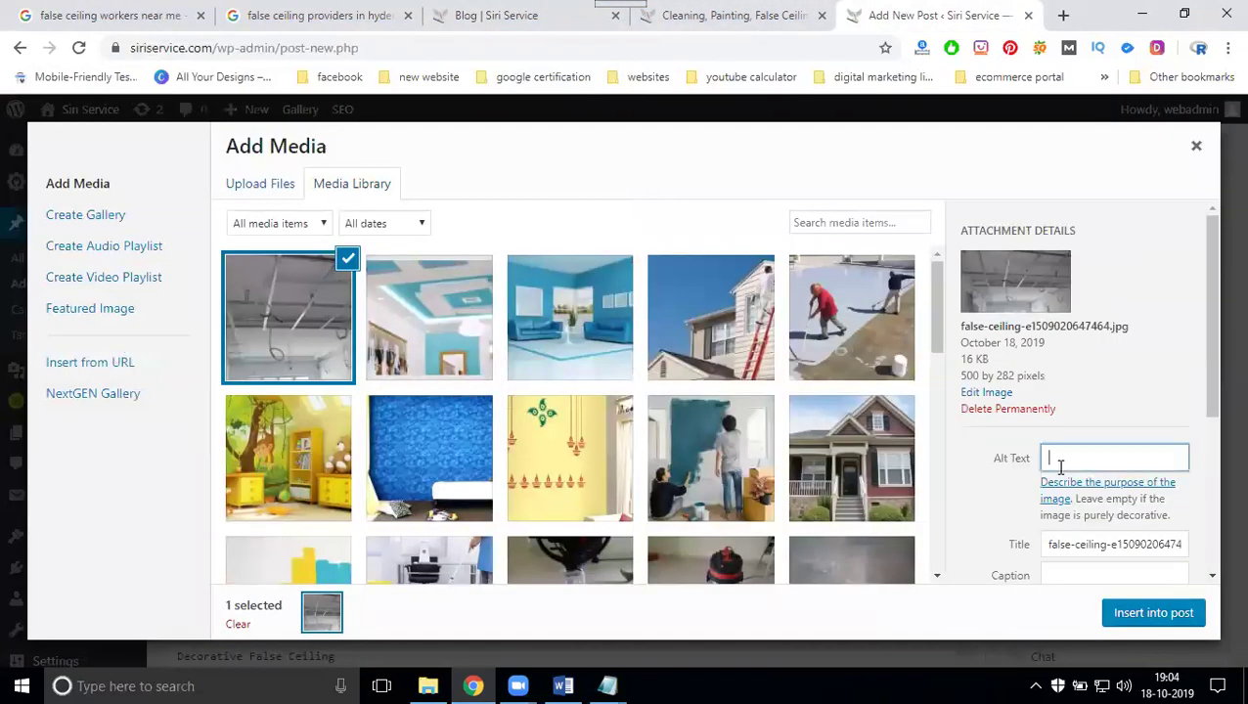
key(ctrl+v)
triple_click(1093, 541)
key(ctrl+v)
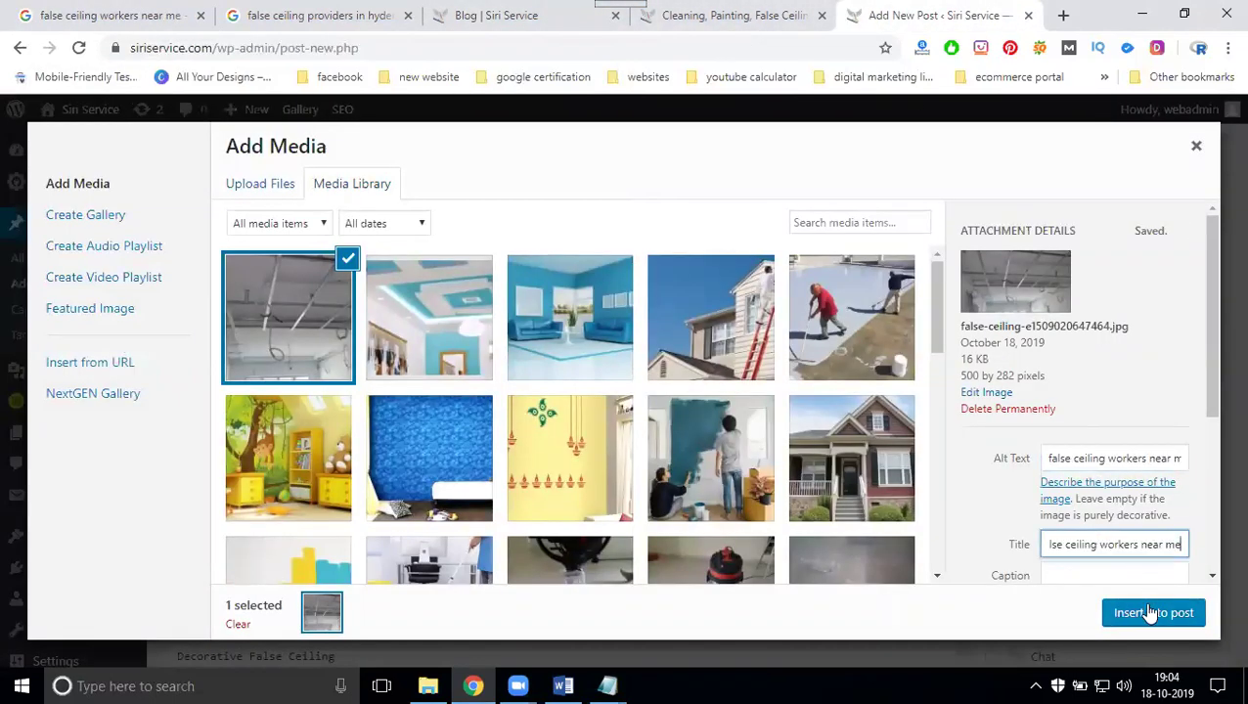
click(1144, 612)
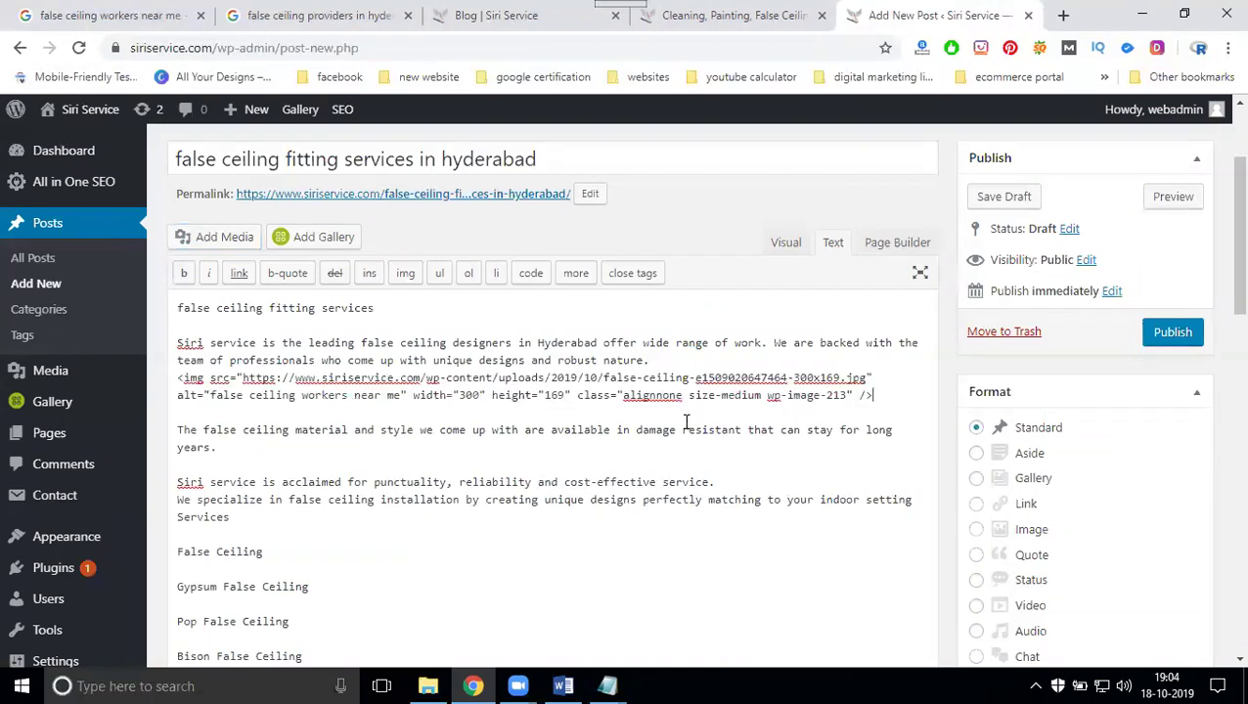
In the Visual editor, centre the ceiling image and set it to Full Size
click(783, 244)
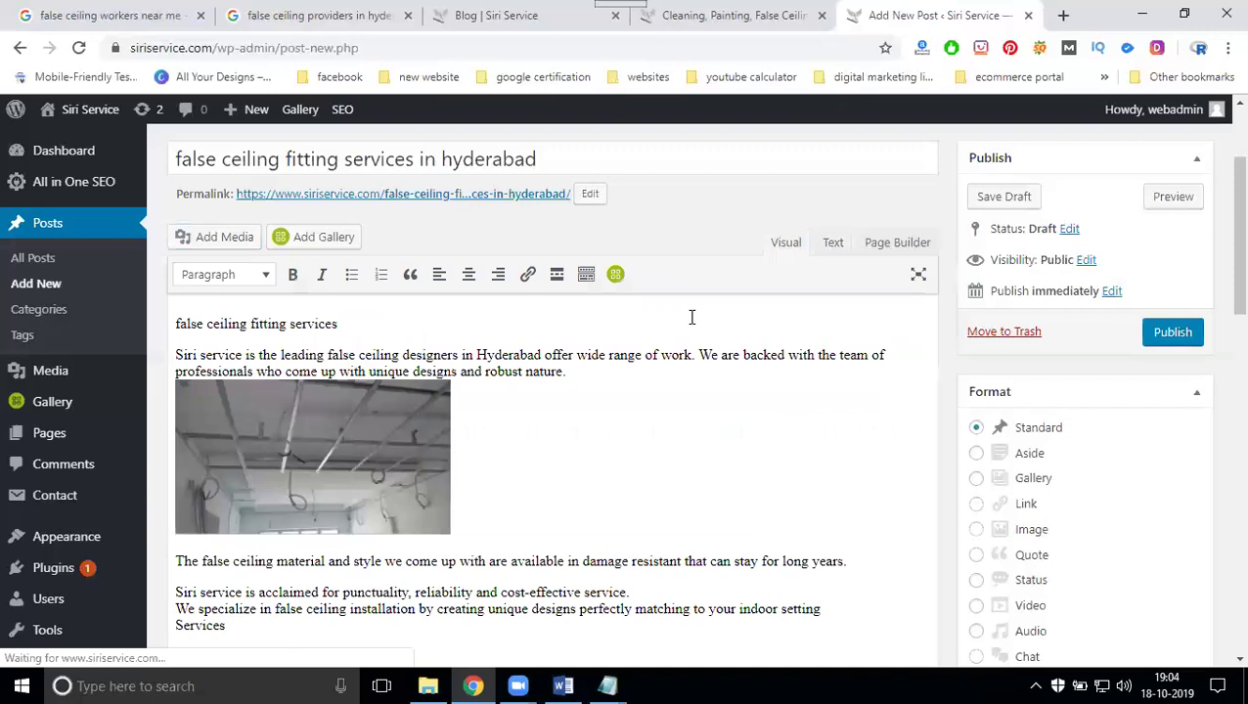
scroll(601, 391, down, 2)
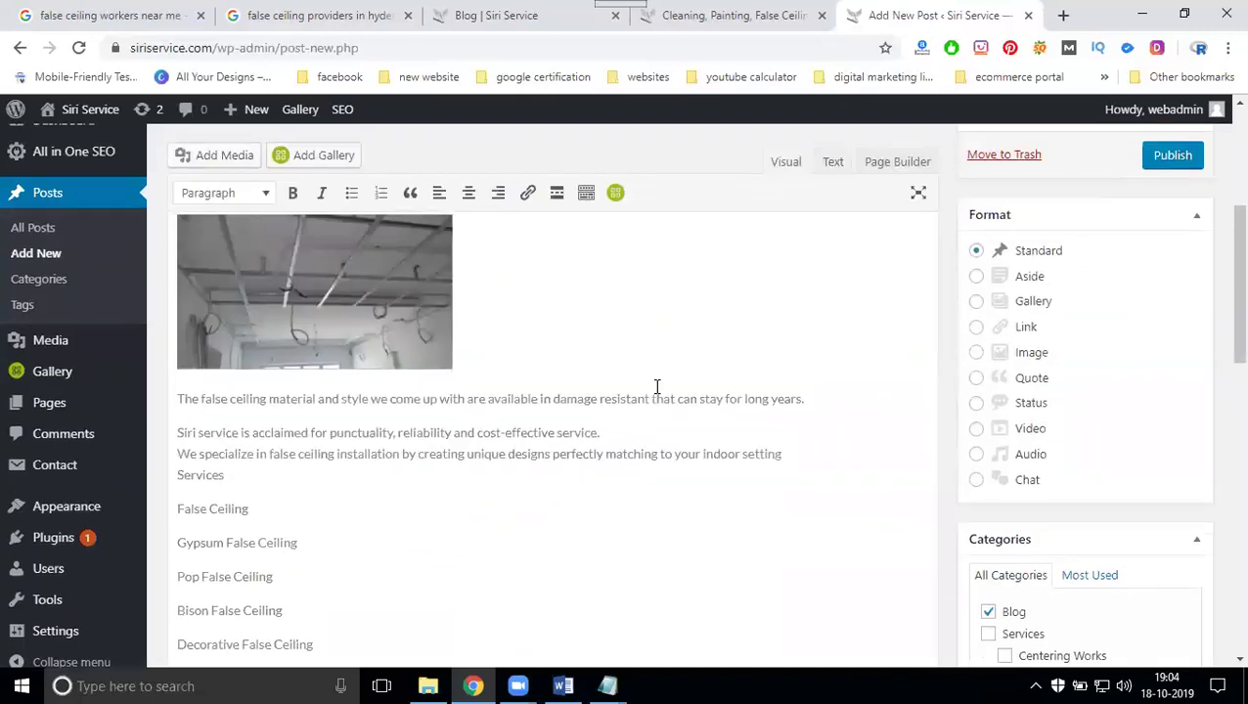
scroll(655, 386, up, 1)
key(Return)
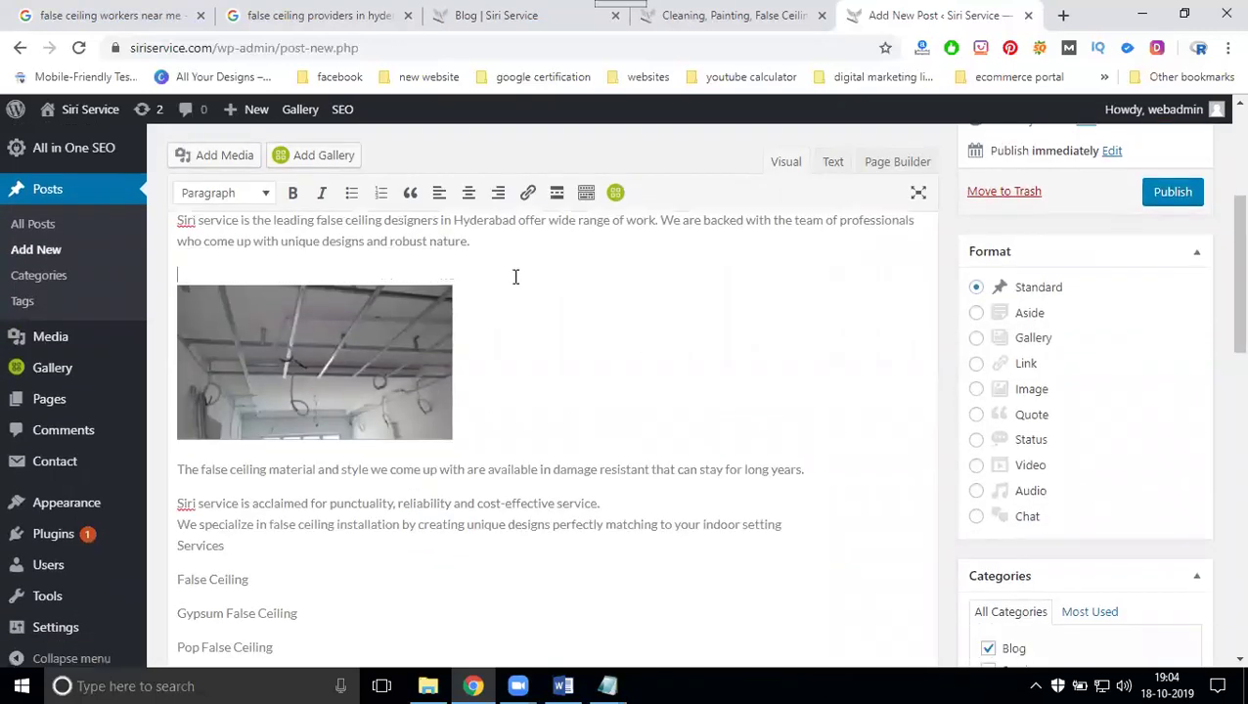
click(356, 341)
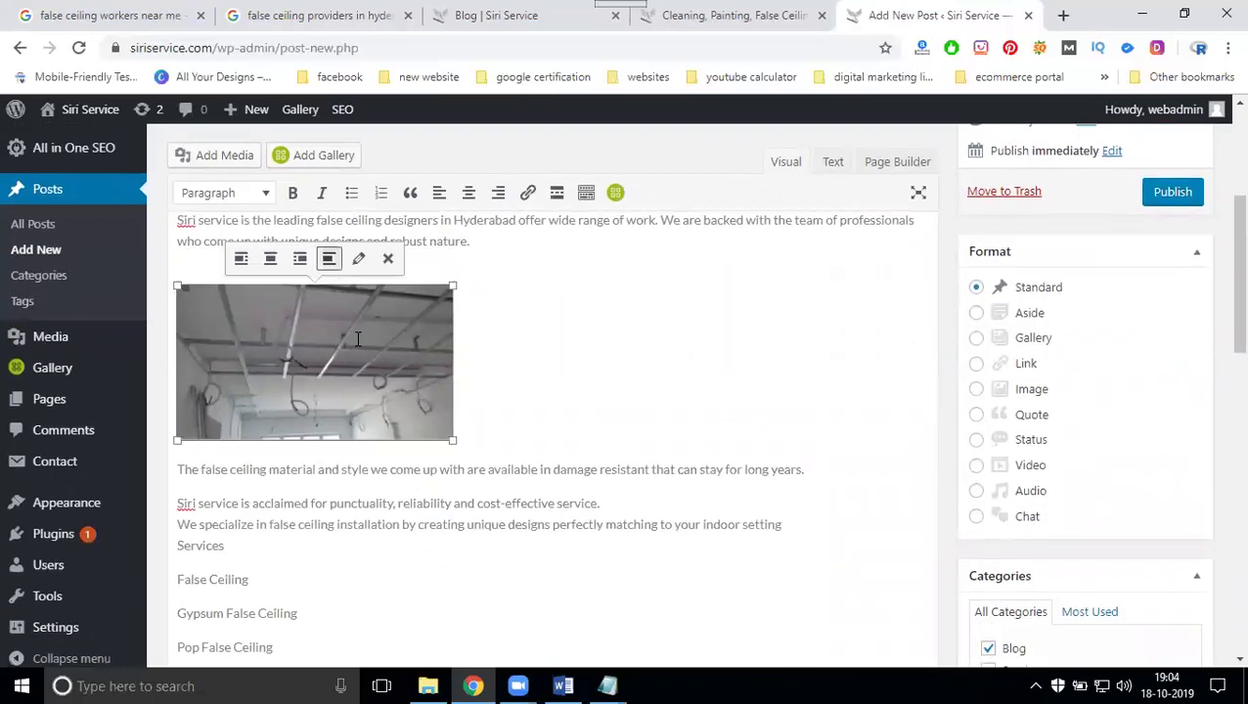
click(278, 255)
click(613, 295)
click(596, 262)
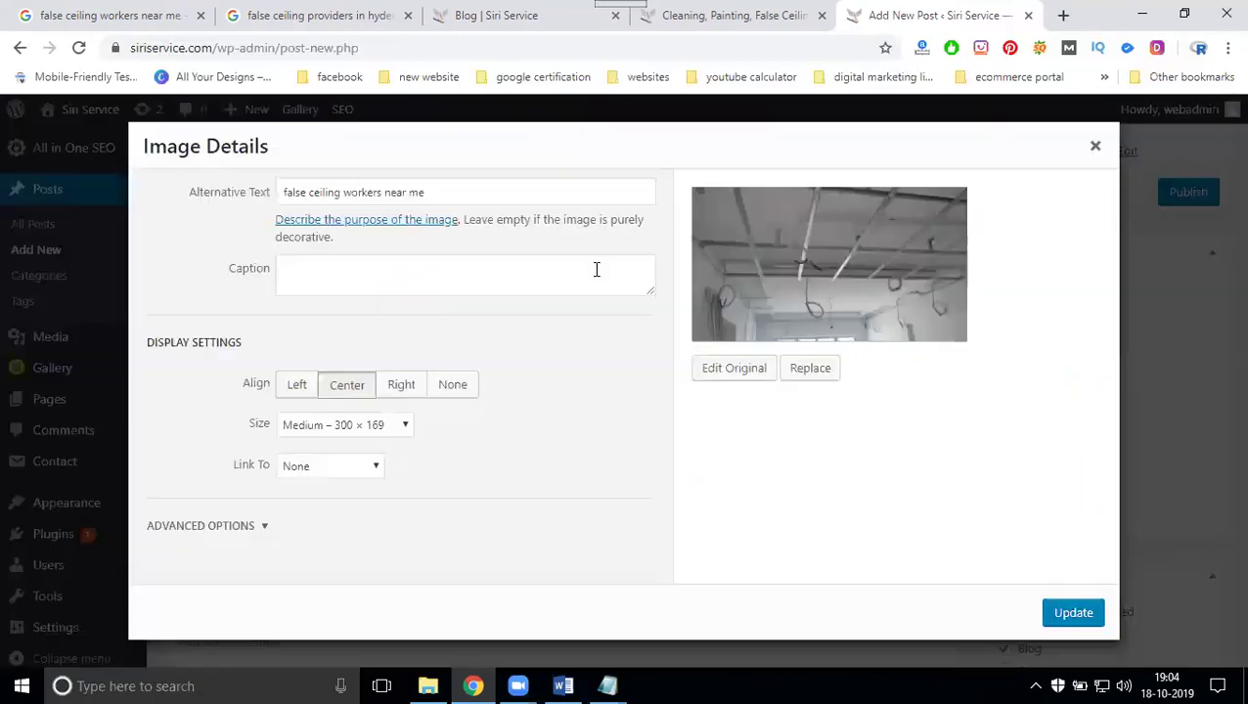
click(315, 424)
click(307, 478)
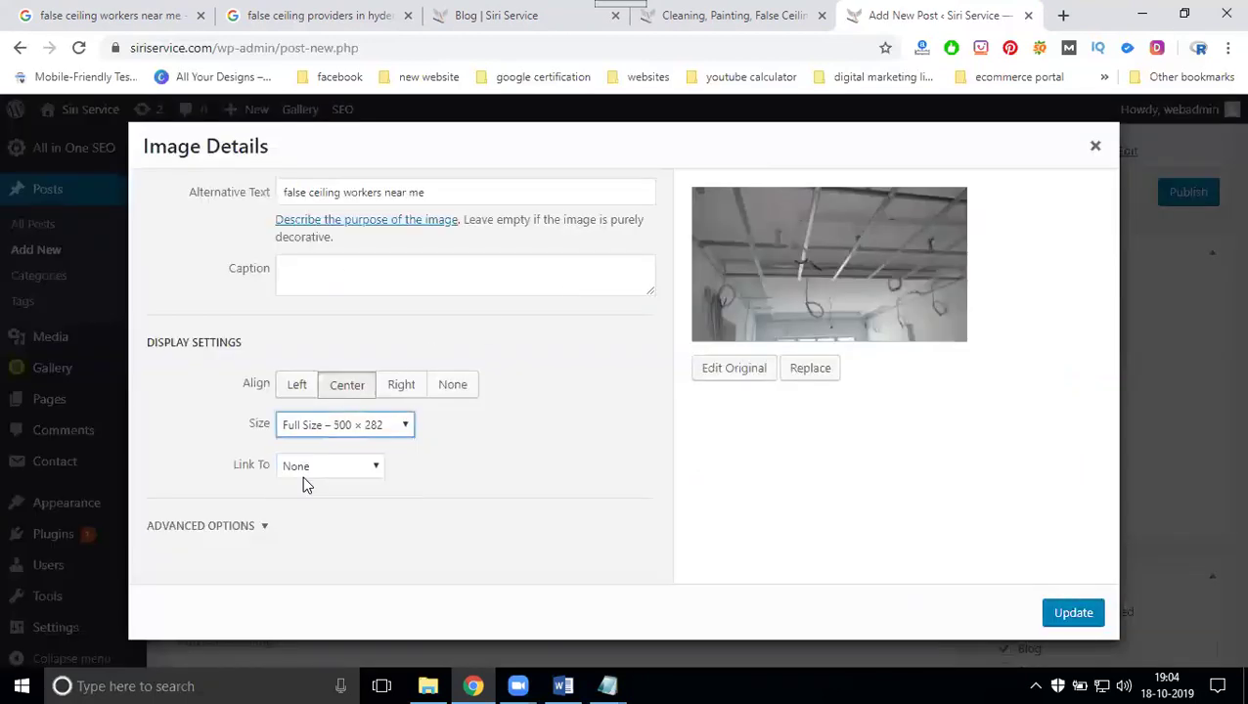
click(1073, 613)
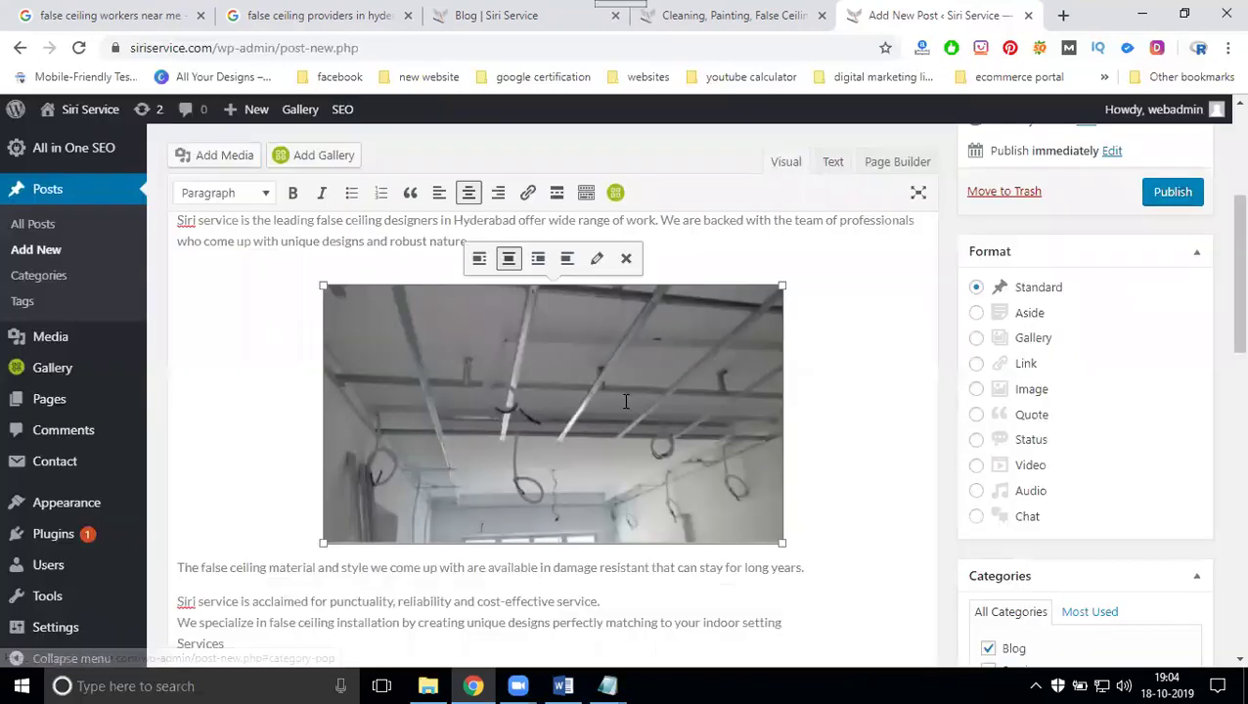
Add paragraph breaks below the image and after the 'long years.' and 'cost-effective service.' sentences
scroll(586, 383, down, 3)
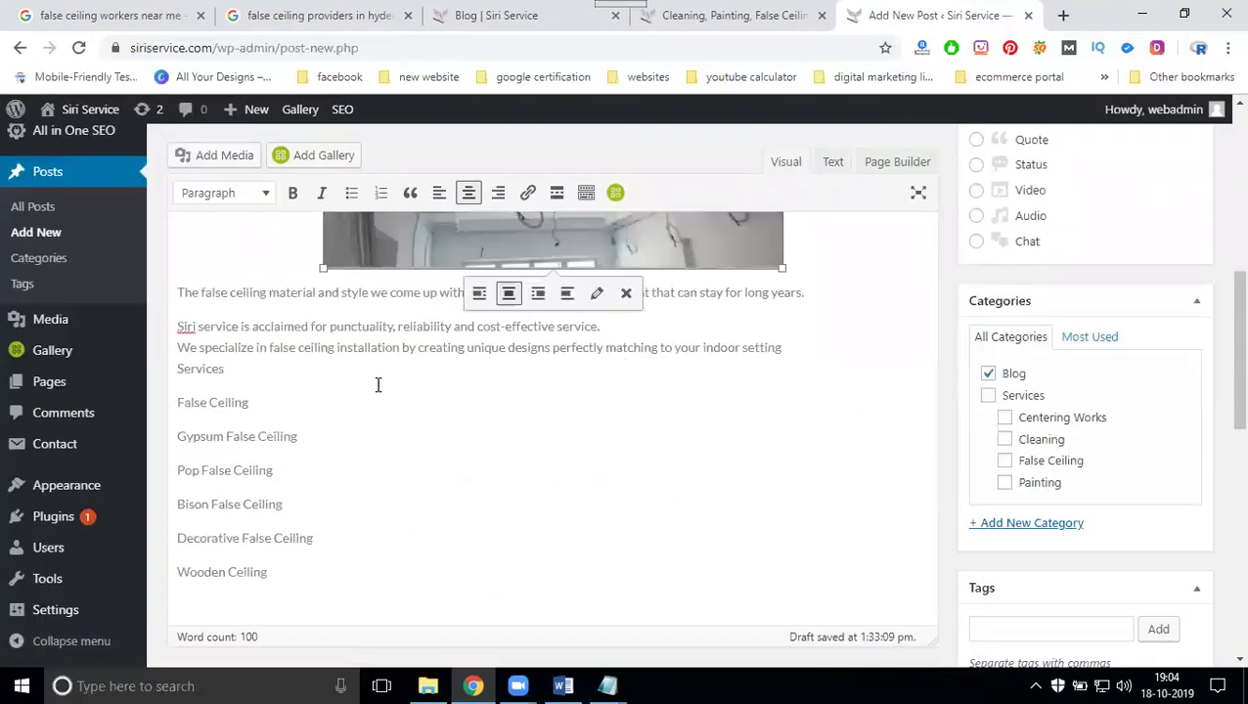
click(307, 579)
scroll(309, 575, down, 1)
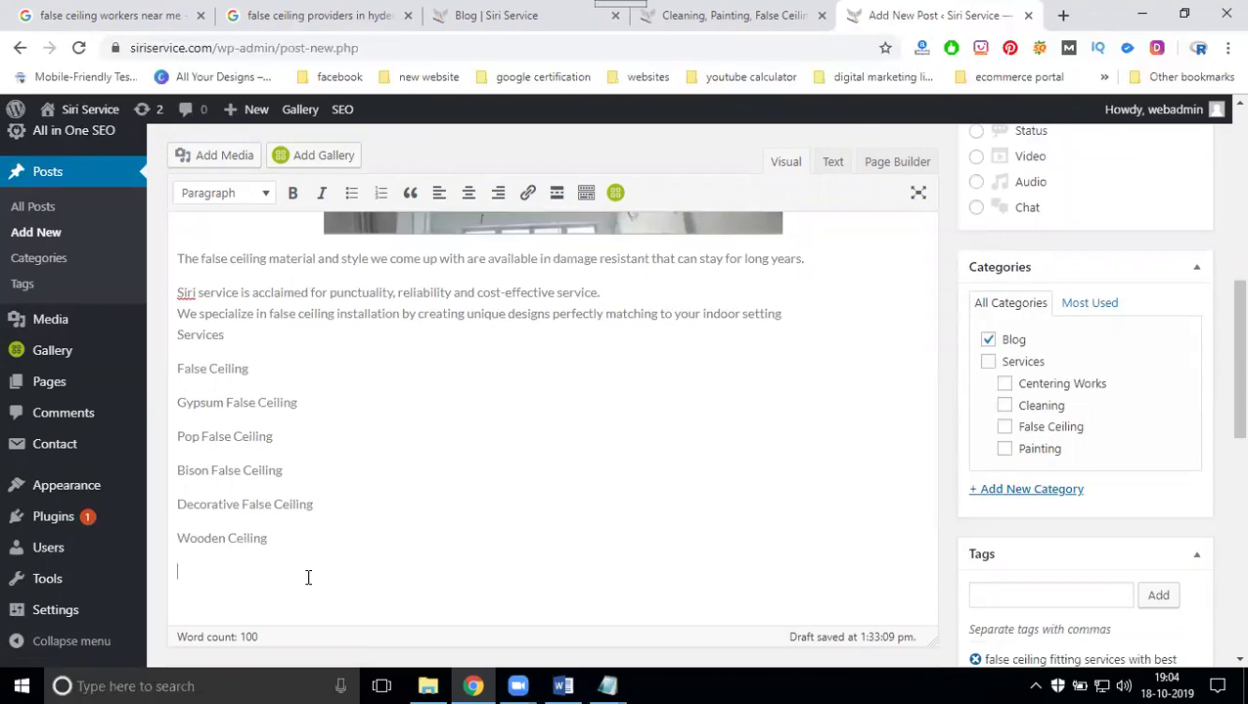
scroll(499, 510, up, 2)
click(838, 357)
key(Return)
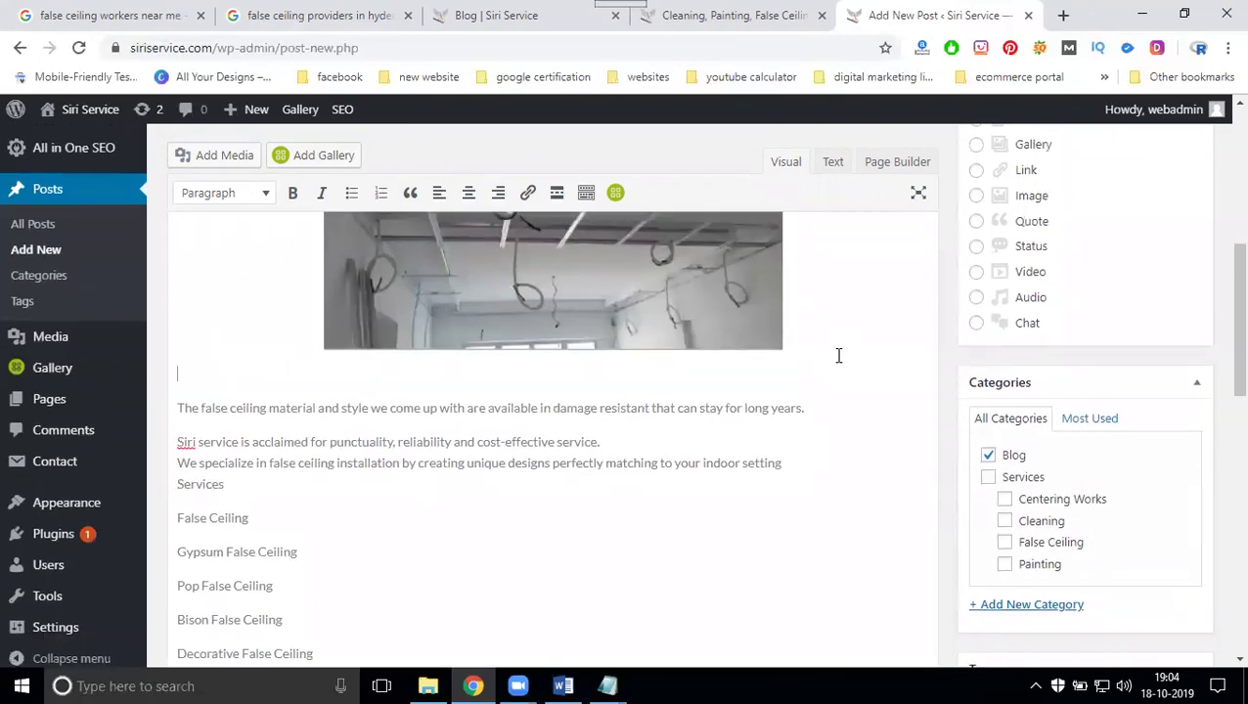
click(812, 406)
key(Return)
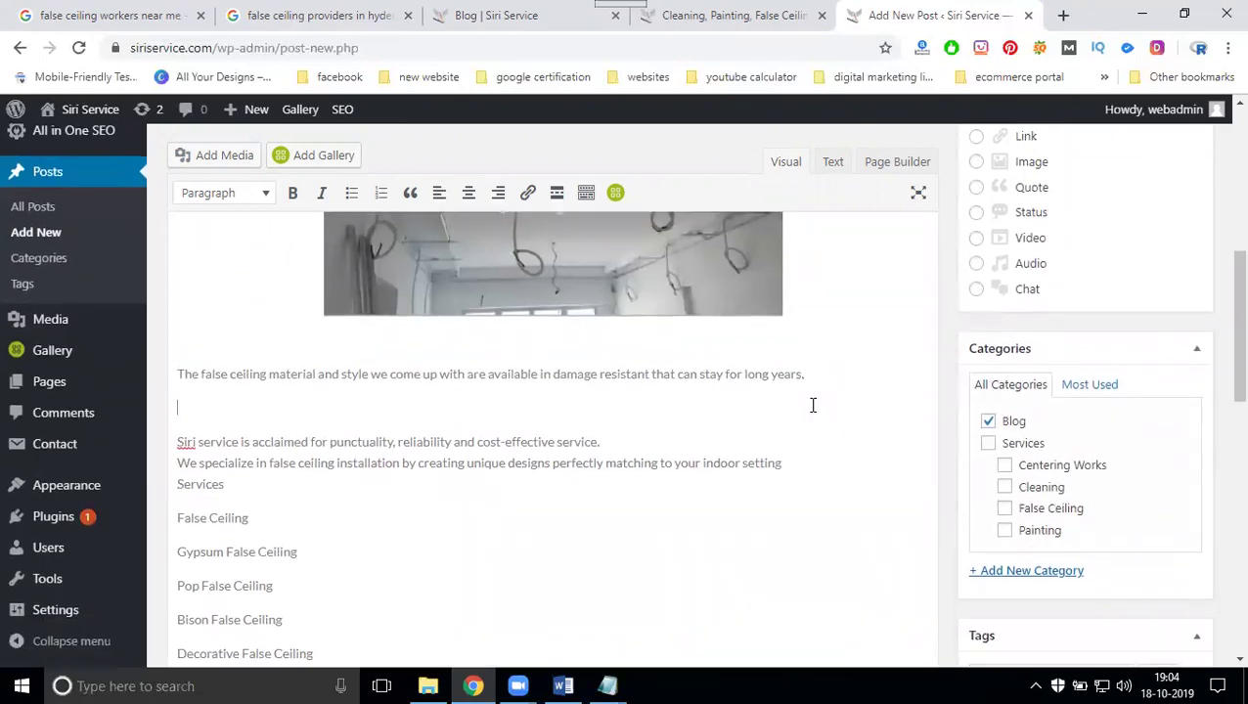
click(643, 445)
key(Return)
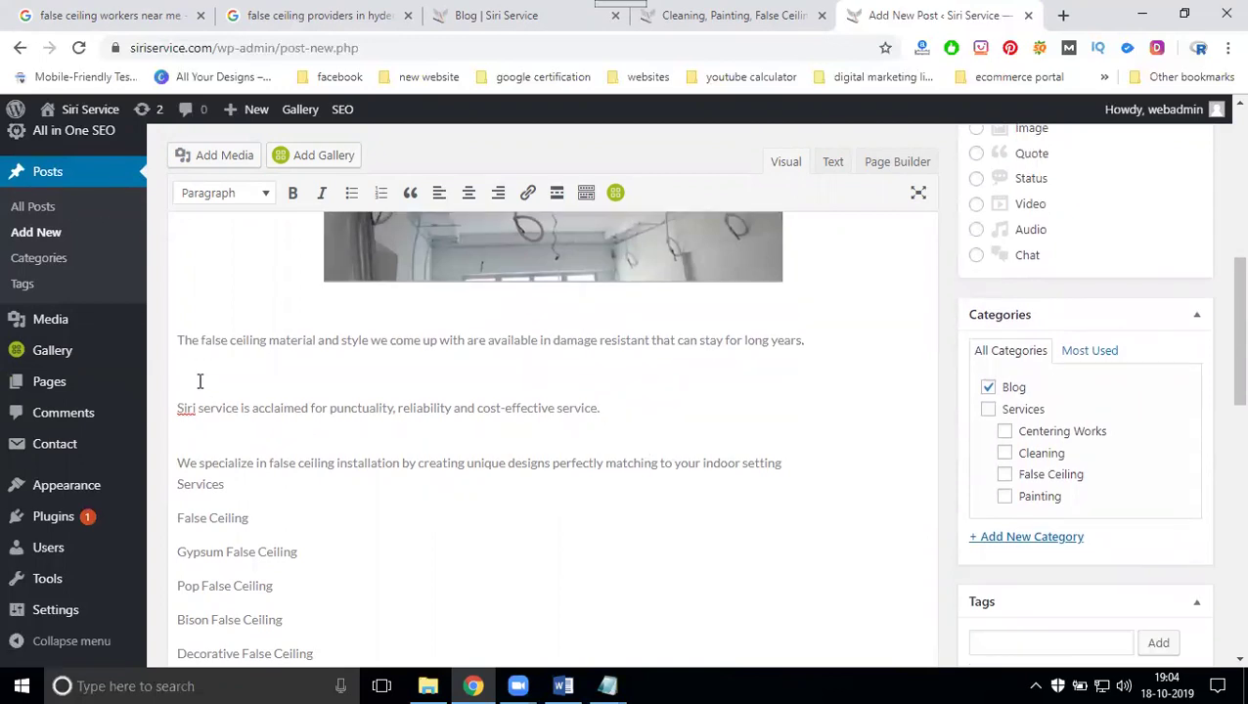
key(Delete)
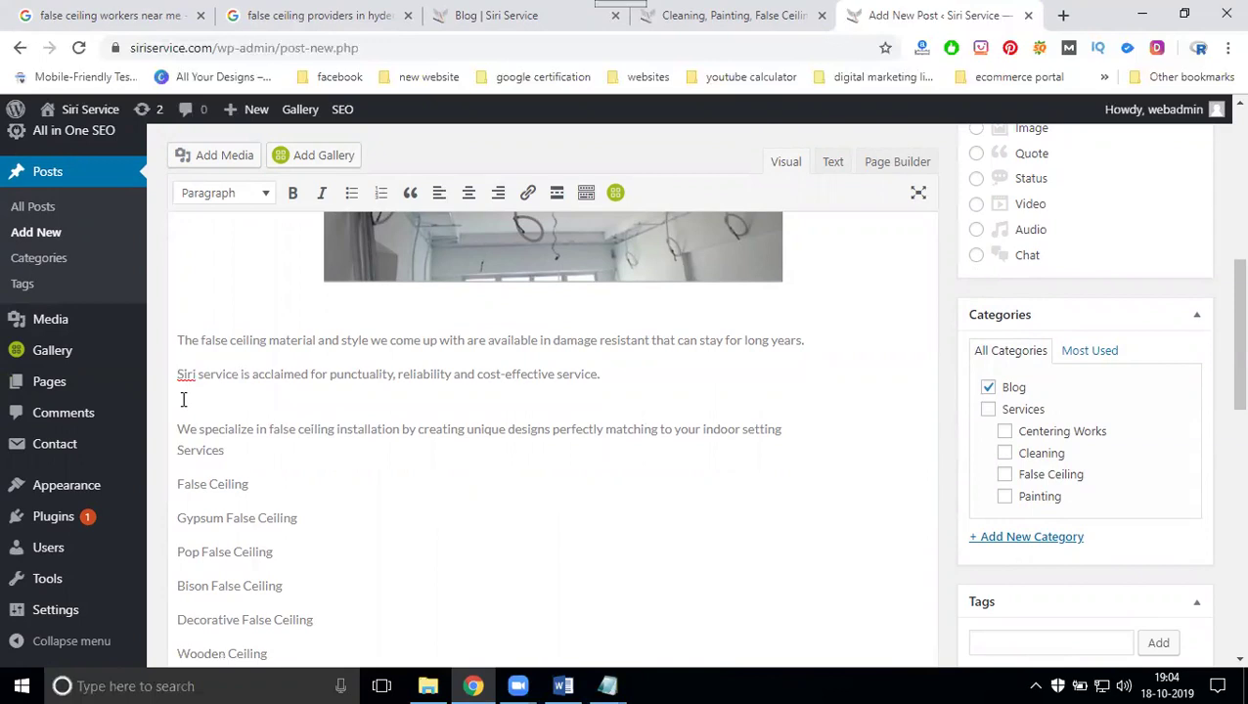
scroll(296, 536, down, 3)
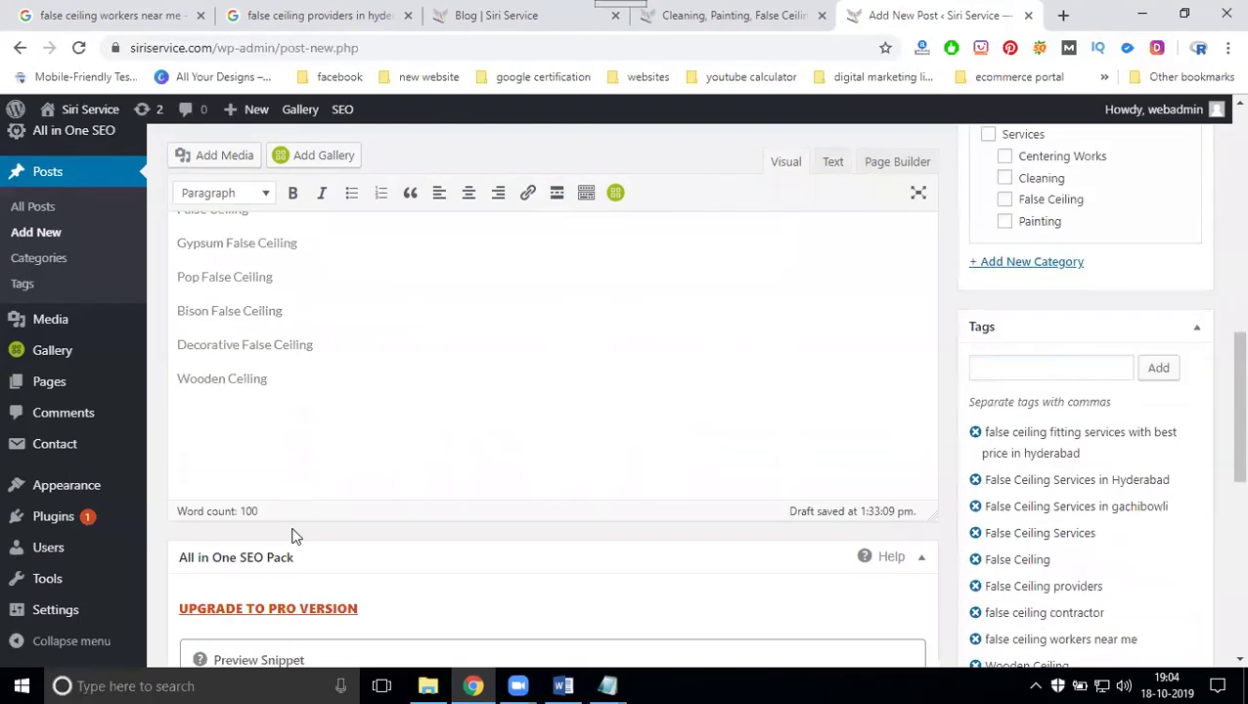
Upload false-ceilings.jpg with alt text and title 'false ceiling workers near me' and insert it
click(214, 159)
click(260, 184)
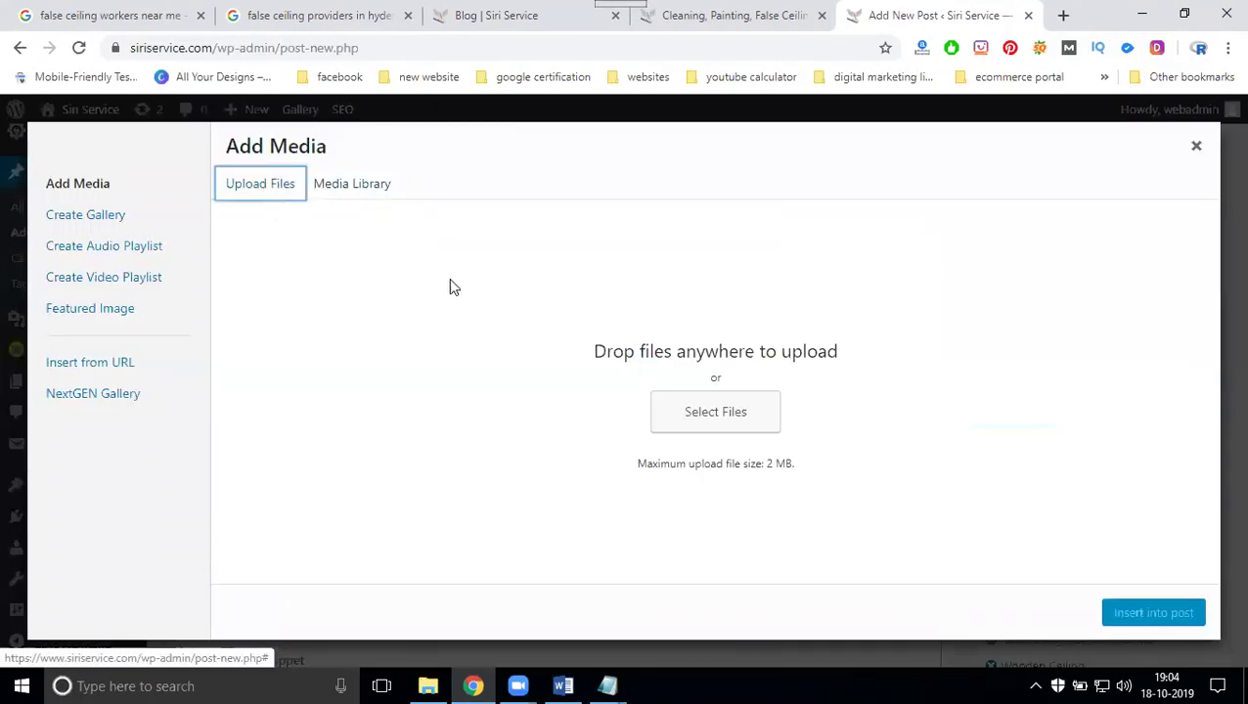
click(710, 426)
scroll(402, 296, down, 1)
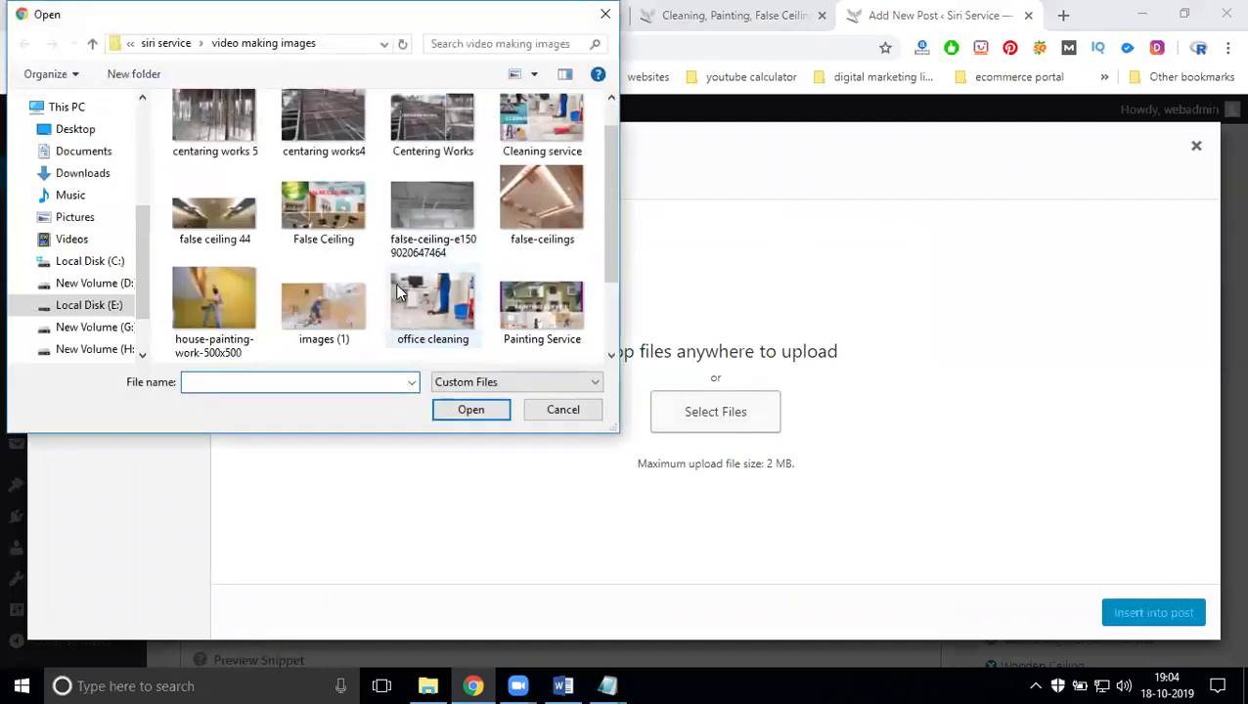
click(531, 210)
double_click(531, 210)
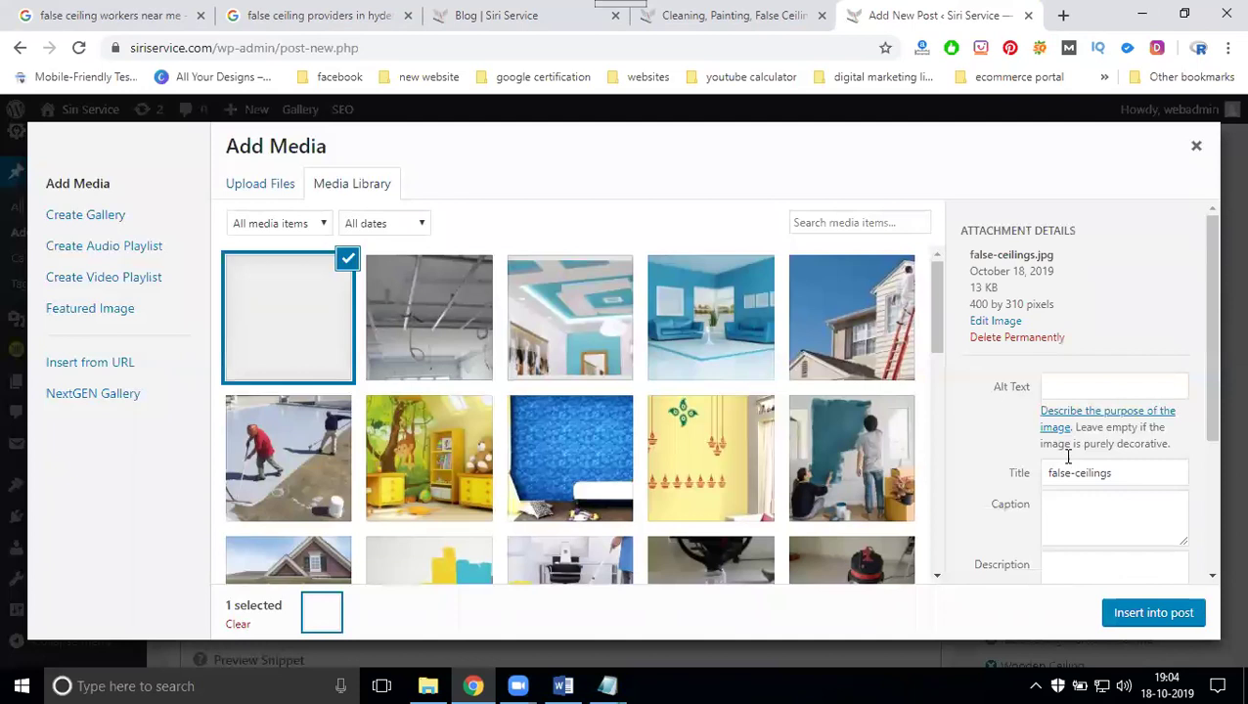
click(1073, 386)
text(false ceiling workers near me)
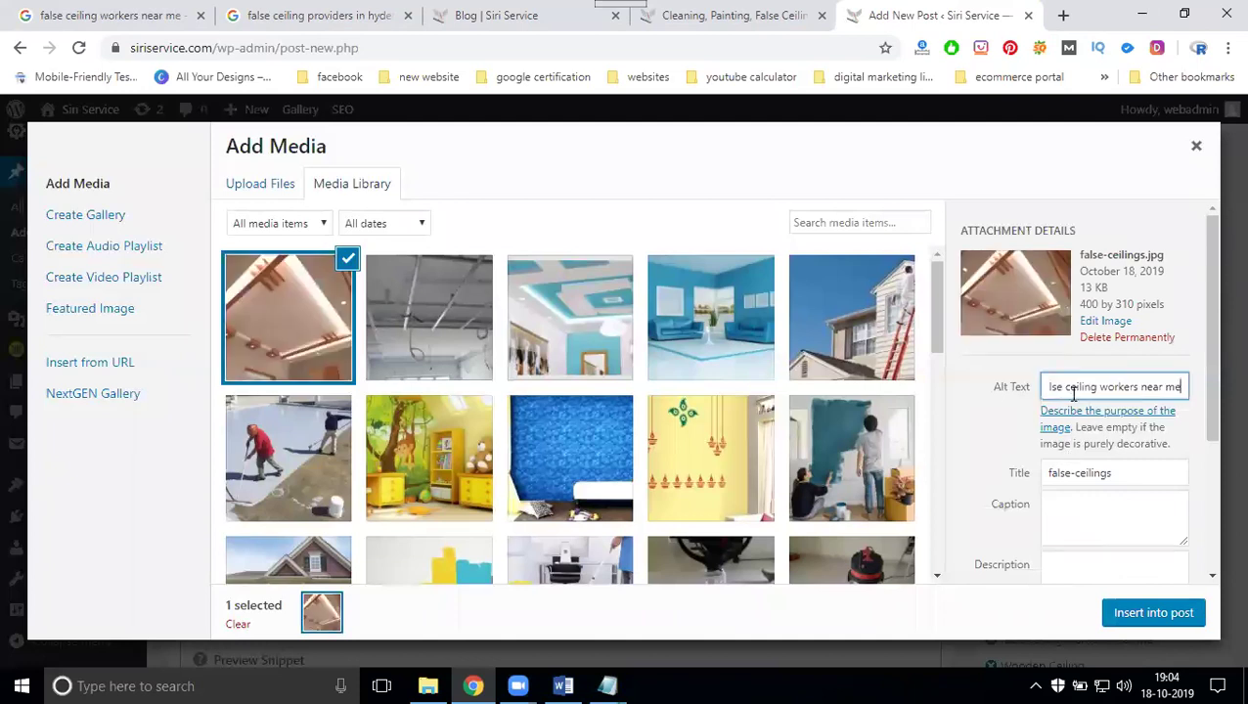
click(1076, 472)
key(ctrl+a)
text(false ceiling workers near me)
click(1136, 614)
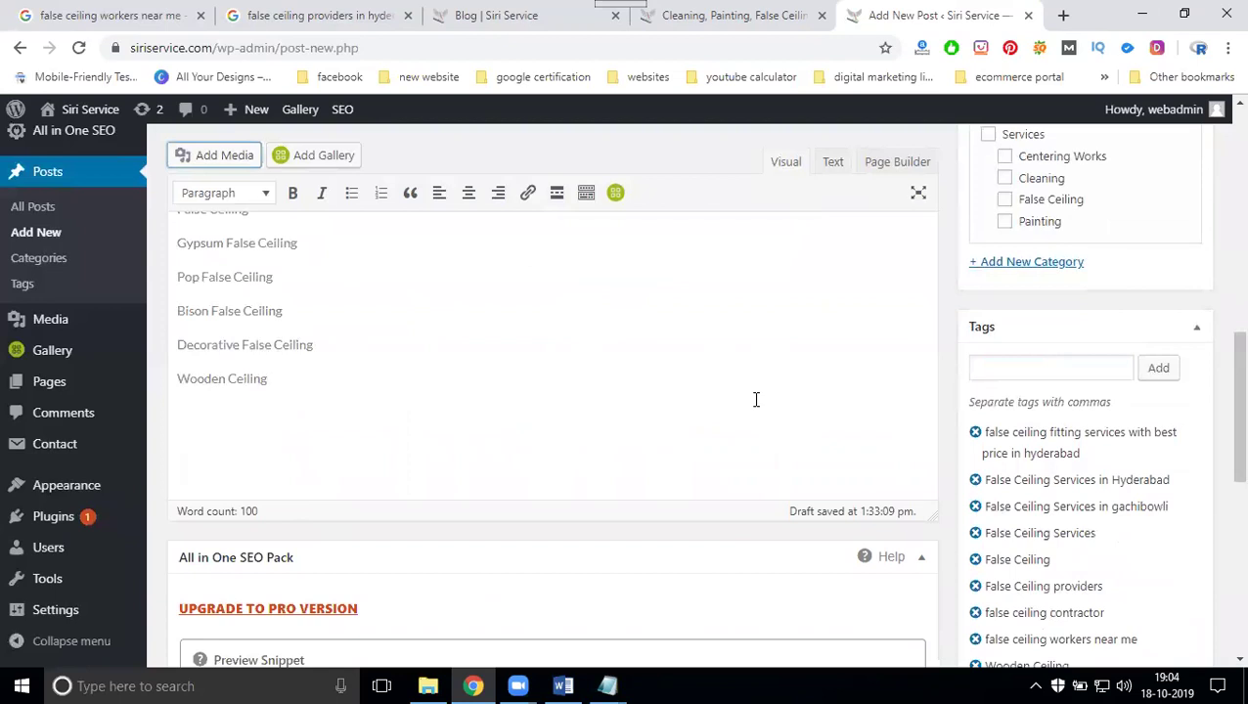
Centre the inserted false-ceilings image at Full Size and review it in the post
scroll(616, 414, down, 2)
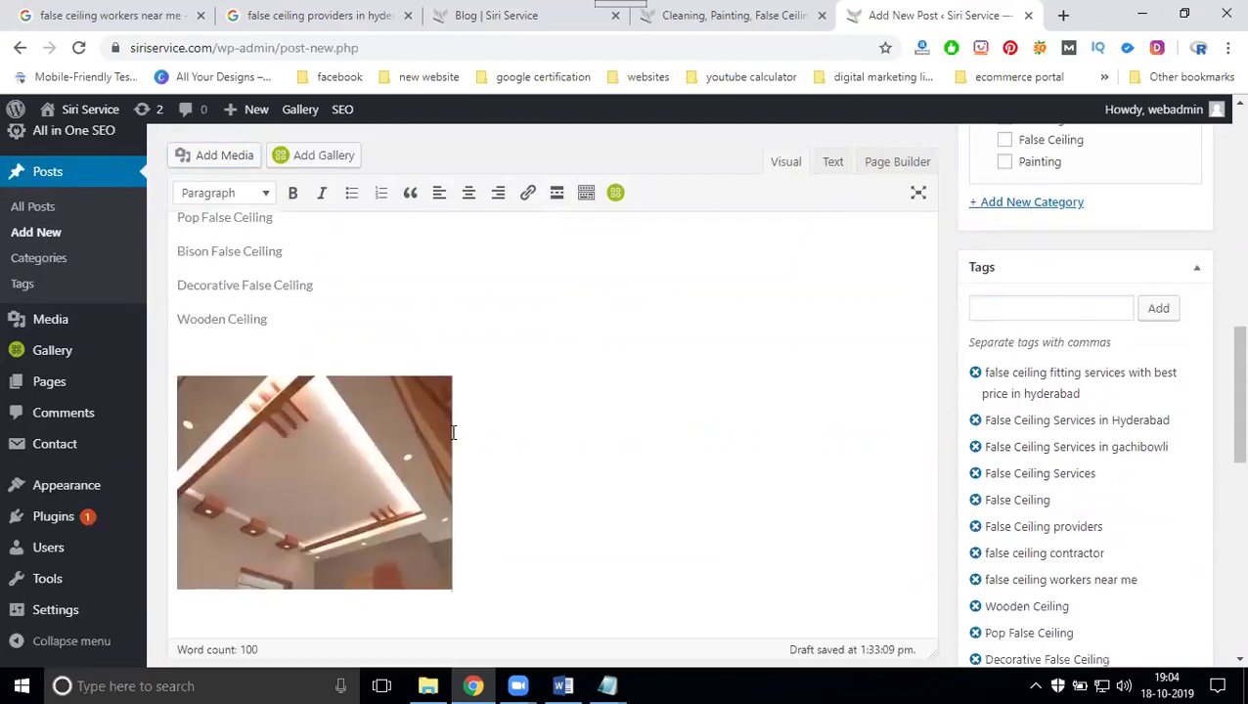
click(335, 372)
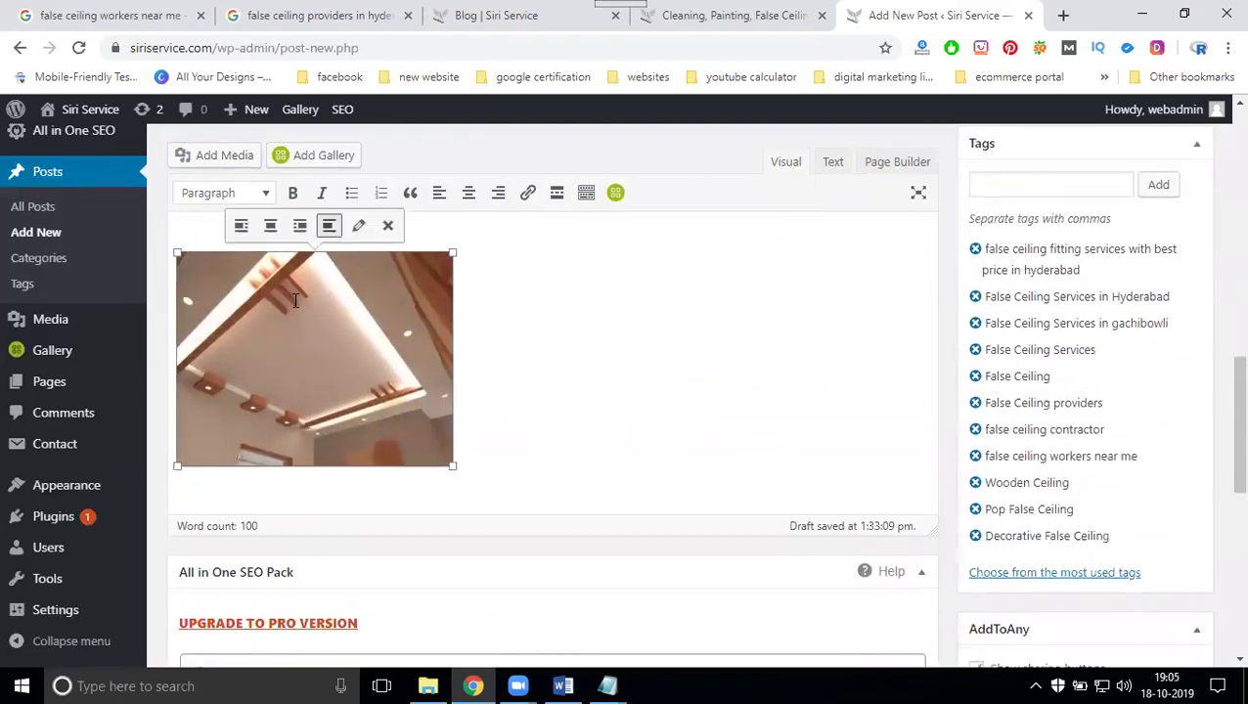
click(270, 228)
click(595, 226)
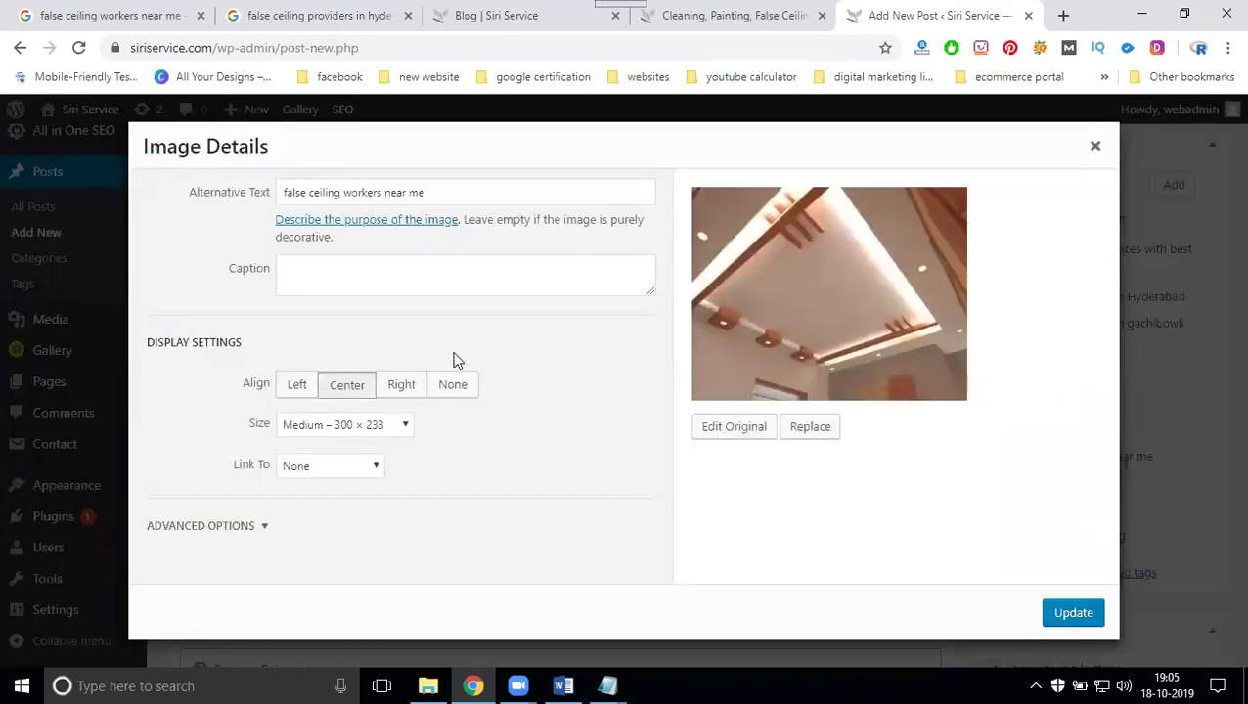
click(358, 426)
click(354, 478)
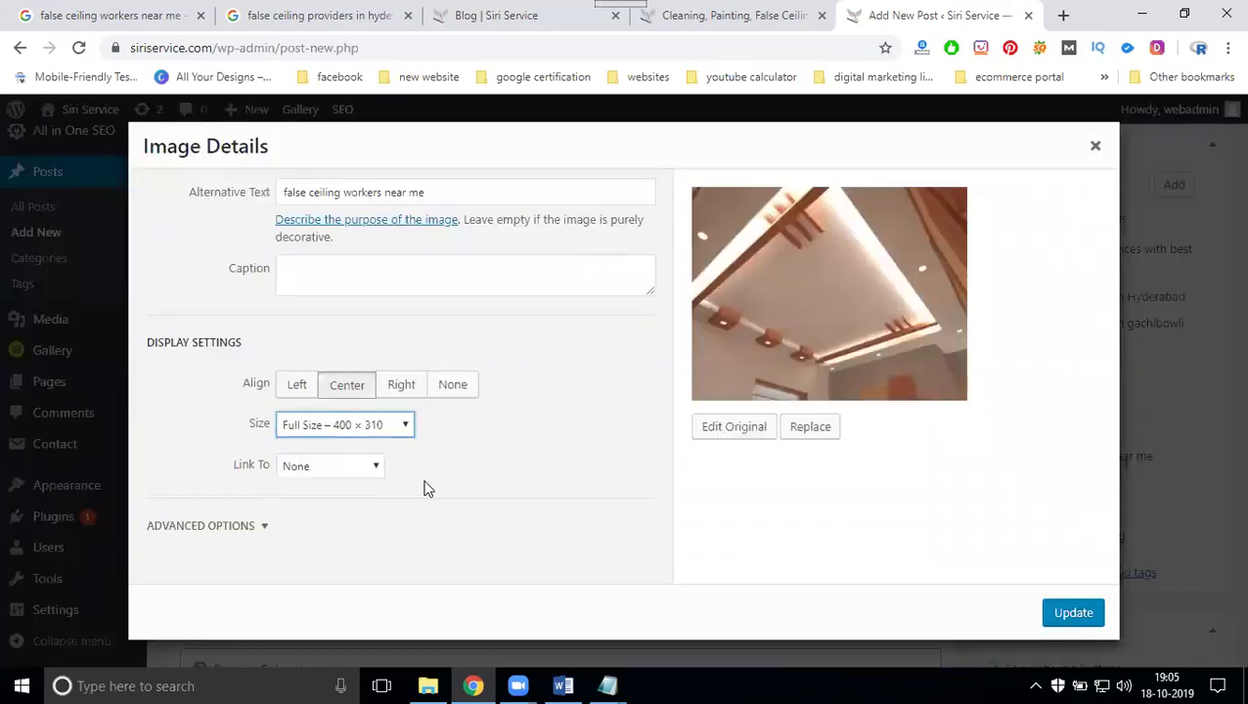
click(1073, 613)
click(879, 414)
scroll(877, 411, up, 8)
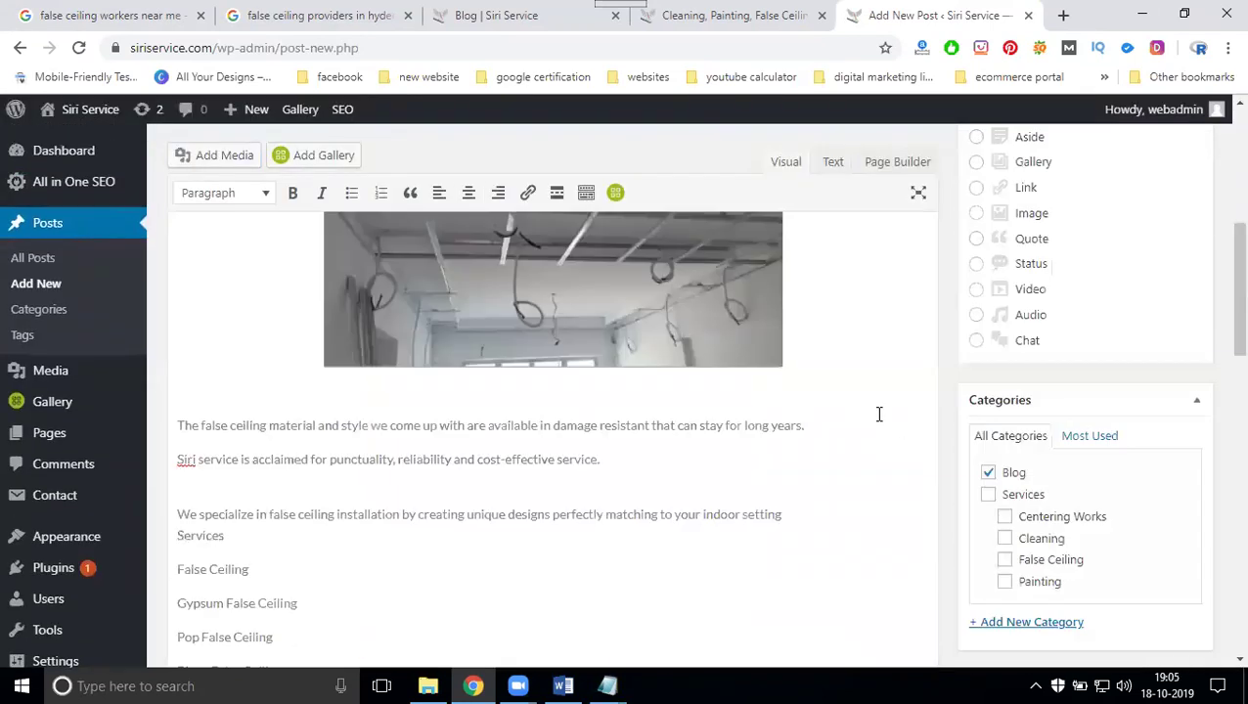
scroll(635, 425, down, 10)
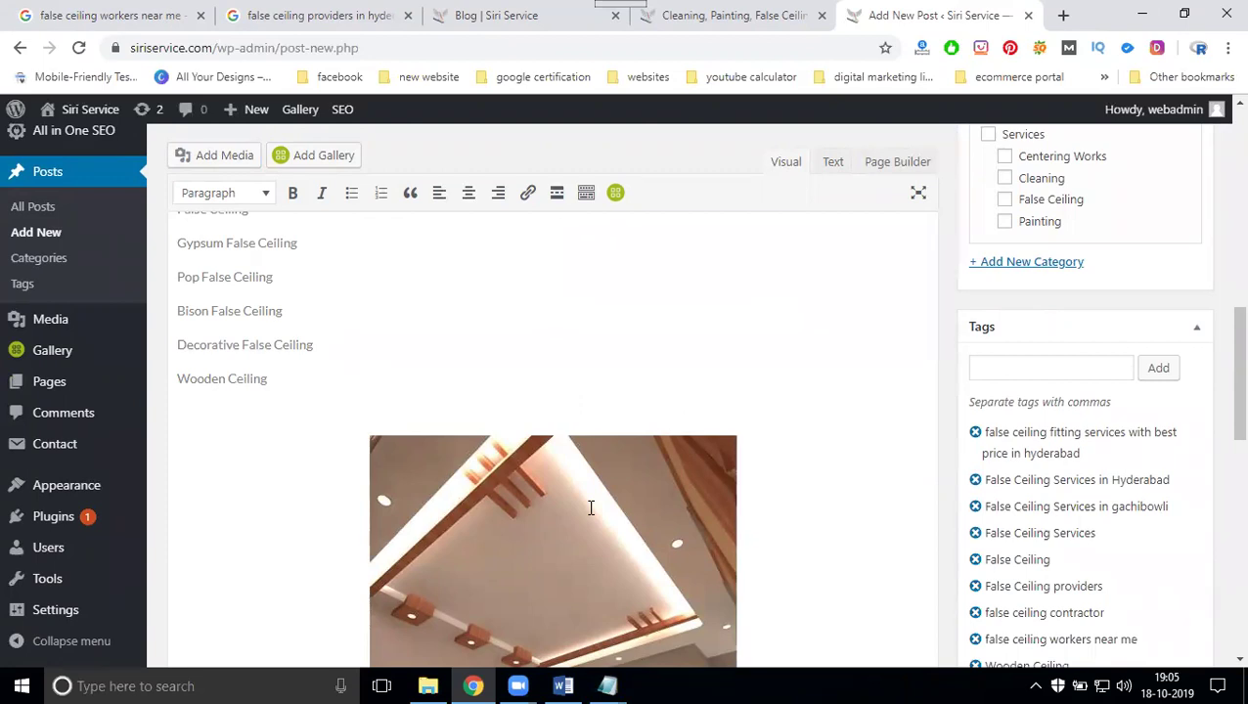
scroll(591, 508, down, 3)
click(605, 357)
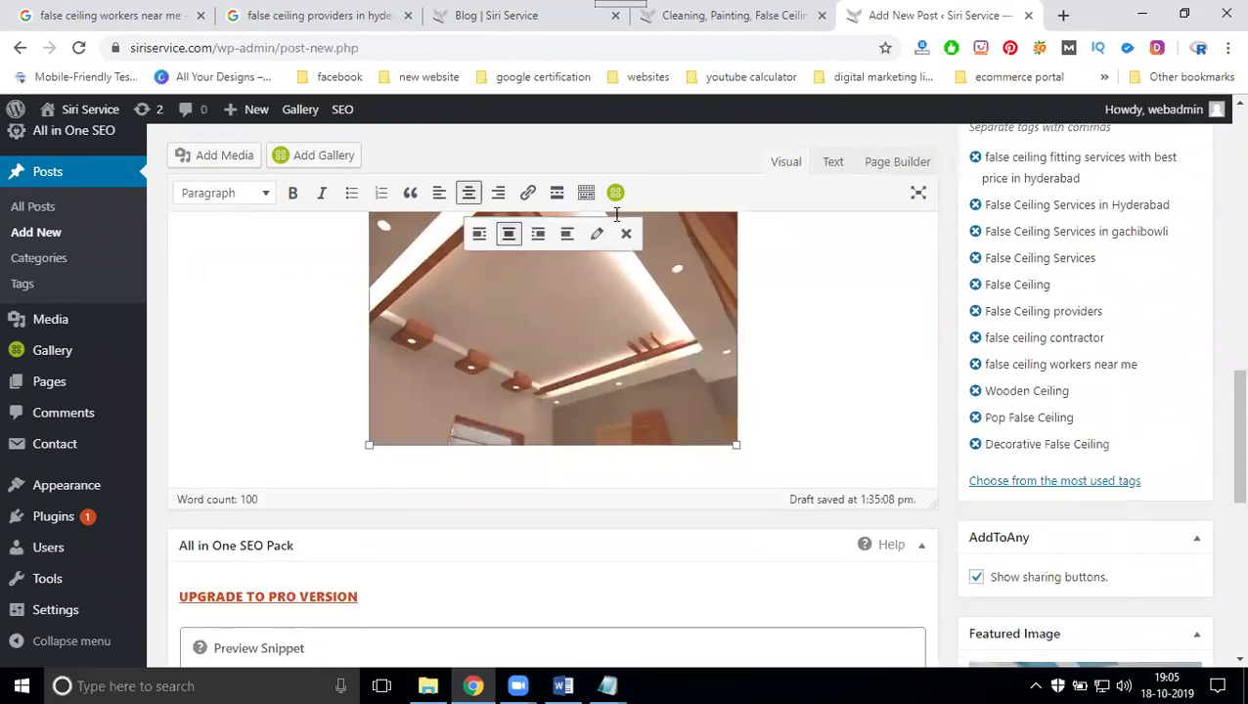
scroll(626, 235, down, 7)
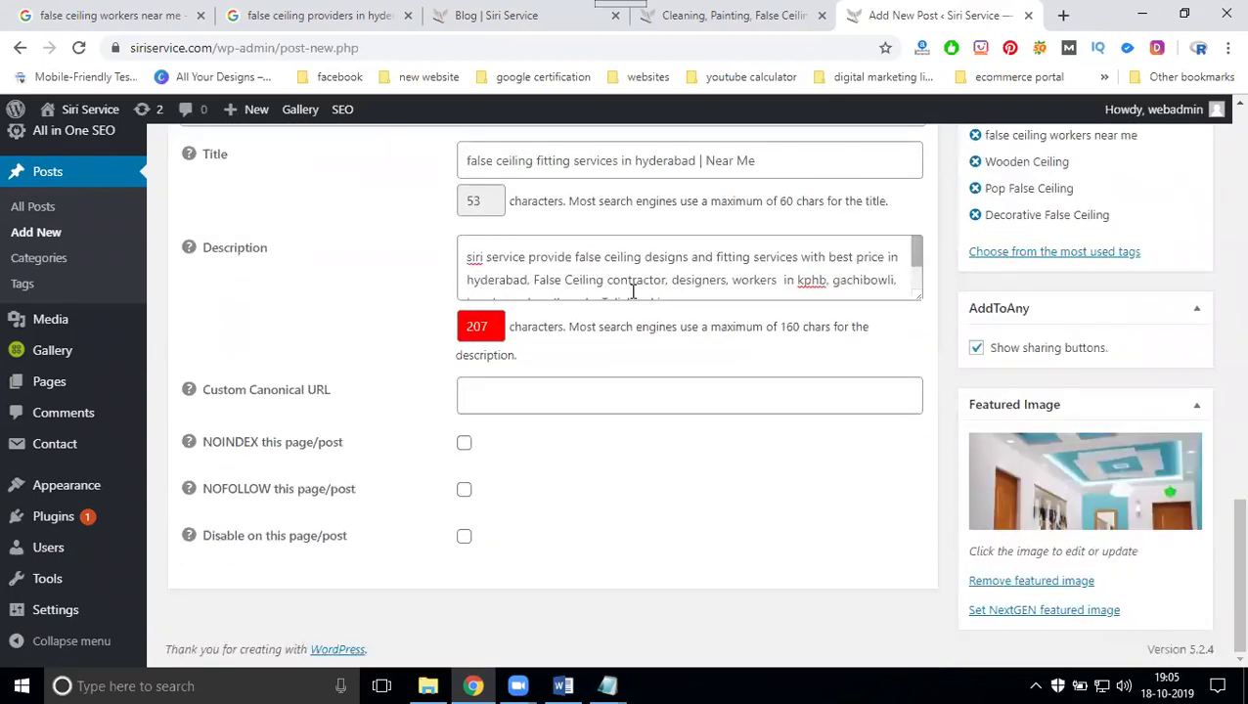
scroll(634, 290, up, 6)
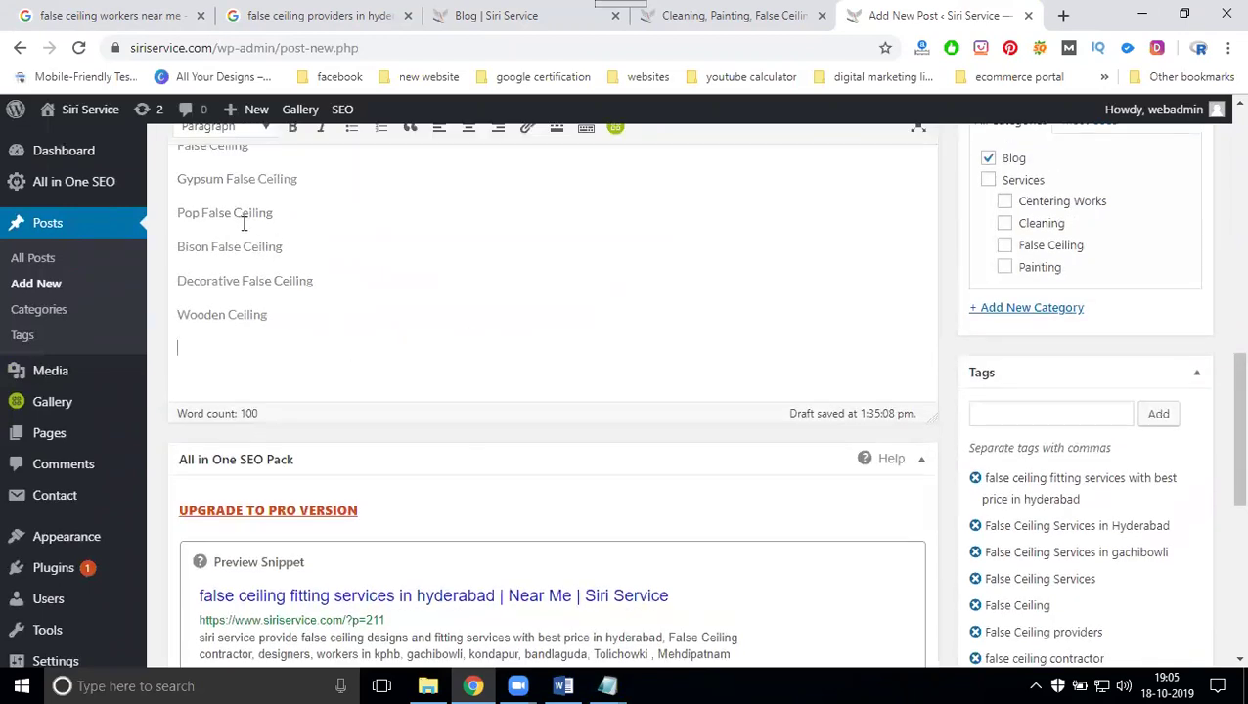
scroll(243, 223, up, 2)
Upload the first dated photo from the false ceiling folder with alt text and title 'false ceiling workers near me'
click(214, 154)
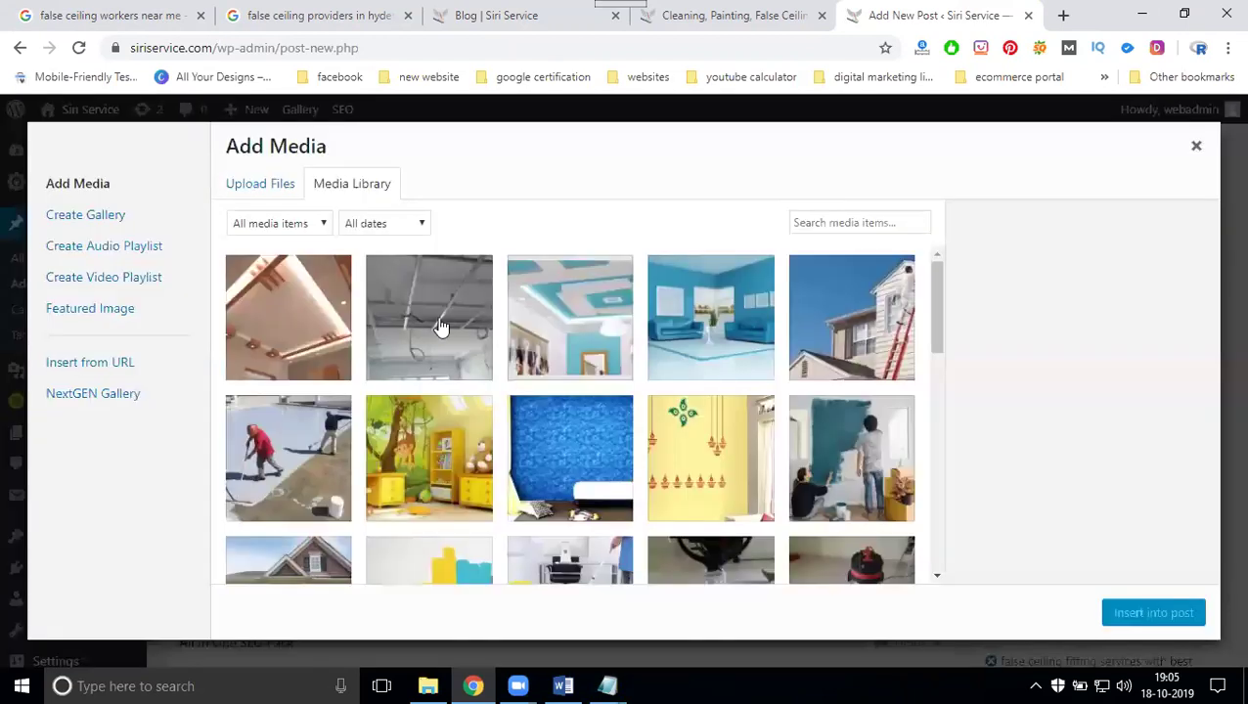
click(288, 191)
click(679, 403)
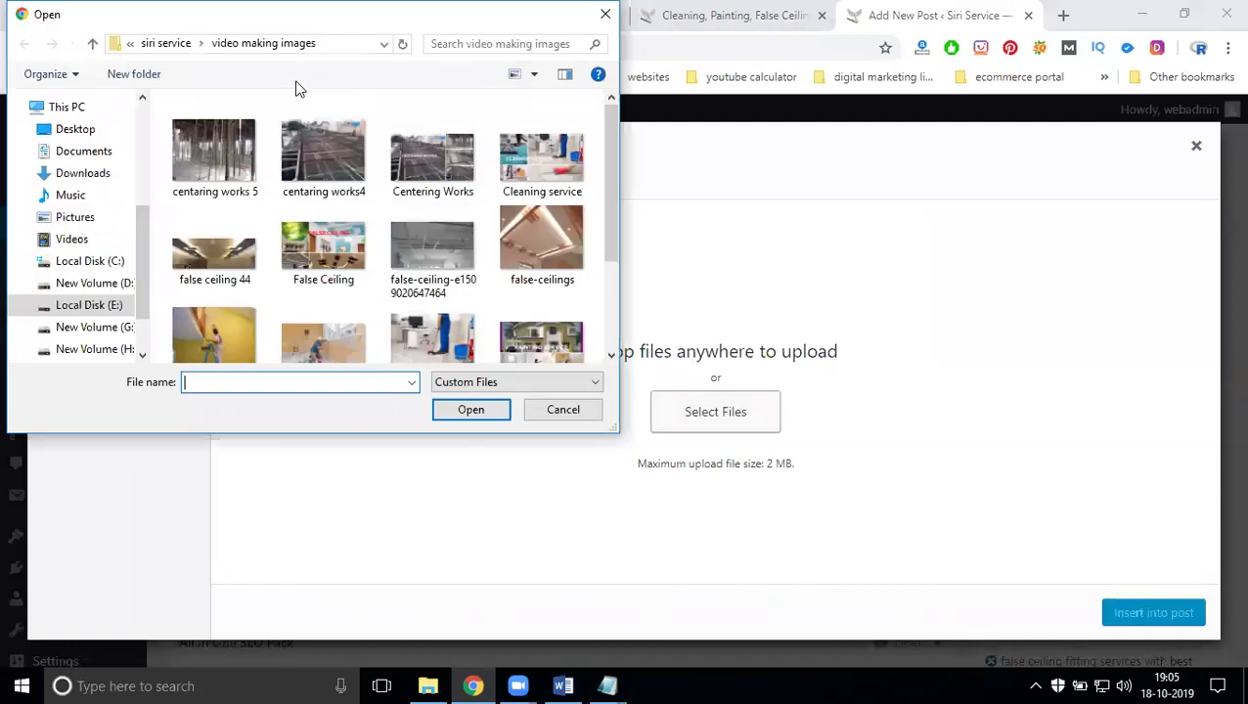
click(171, 43)
double_click(406, 146)
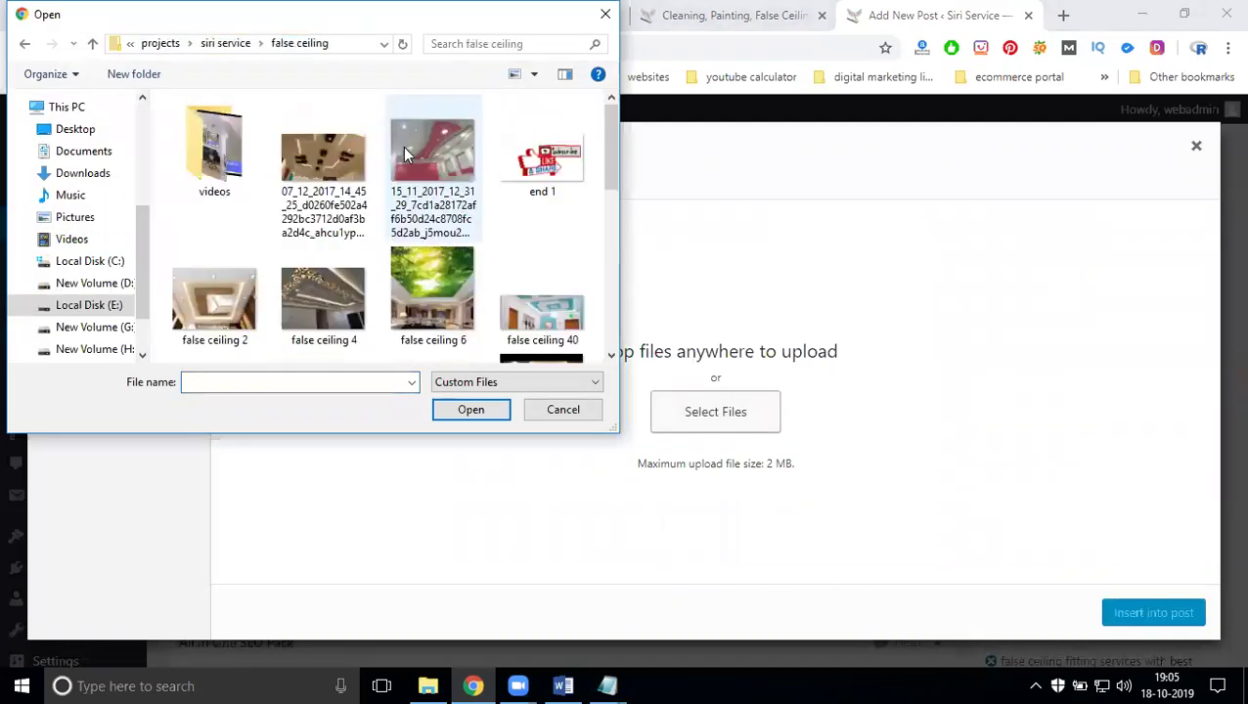
double_click(344, 183)
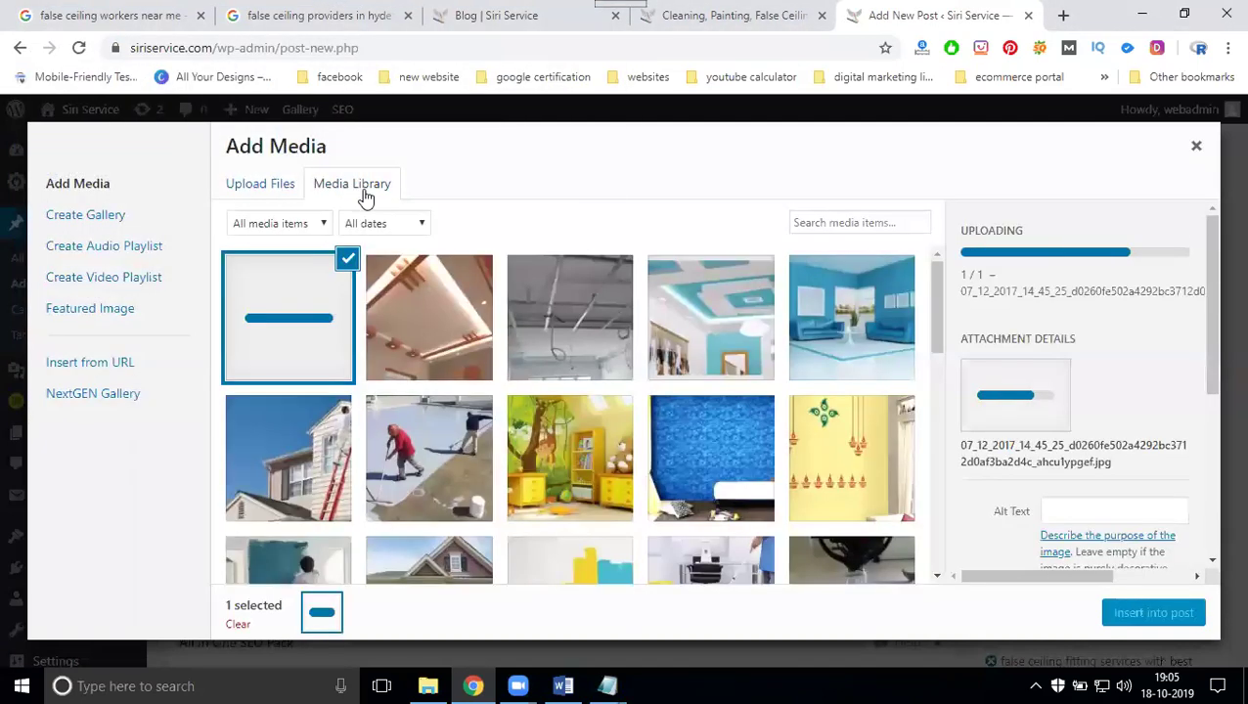
click(1058, 473)
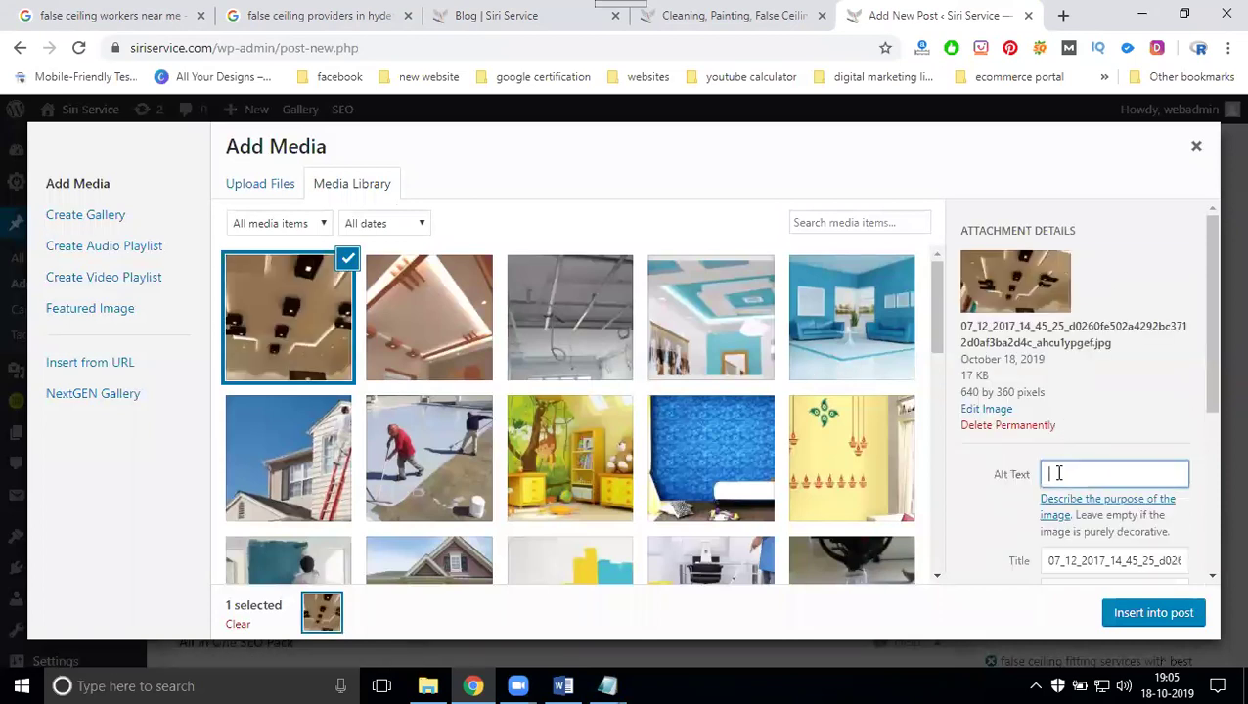
text(false ceiling workers near me)
double_click(1073, 561)
text(false ceiling workers near me)
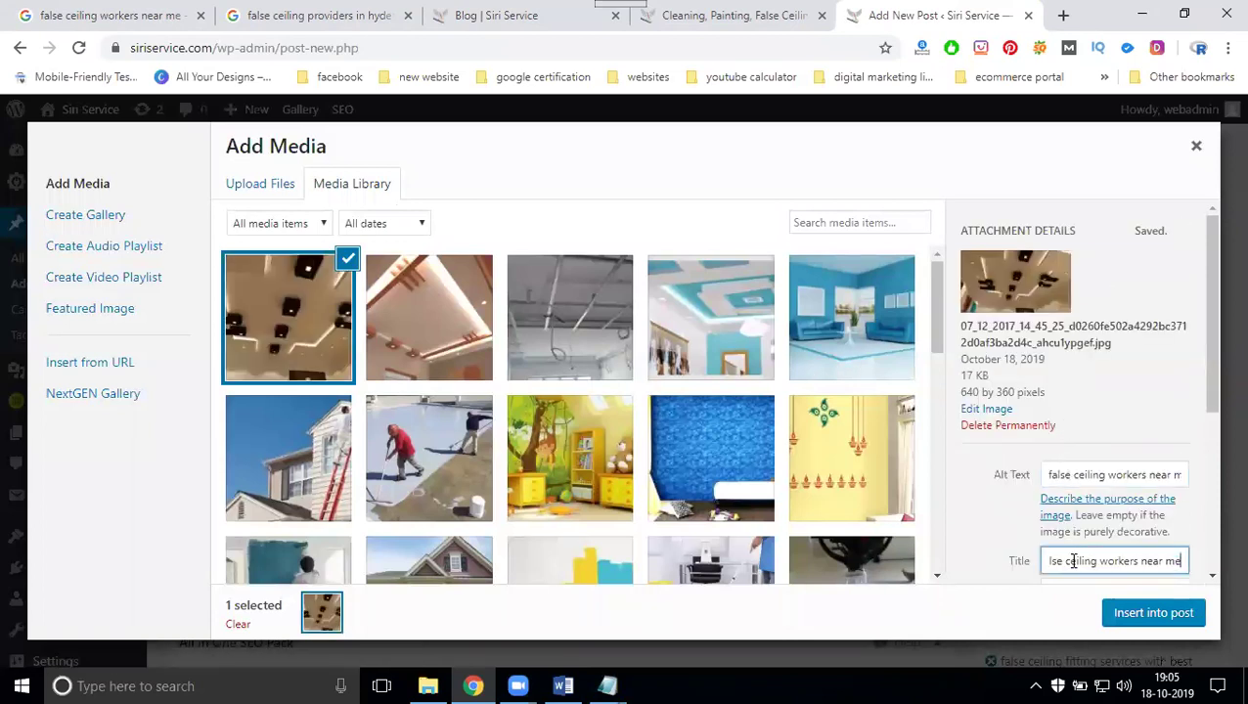
click(1153, 613)
Set the inserted ceiling photo to Full Size 640×360 and centre it
scroll(695, 355, down, 3)
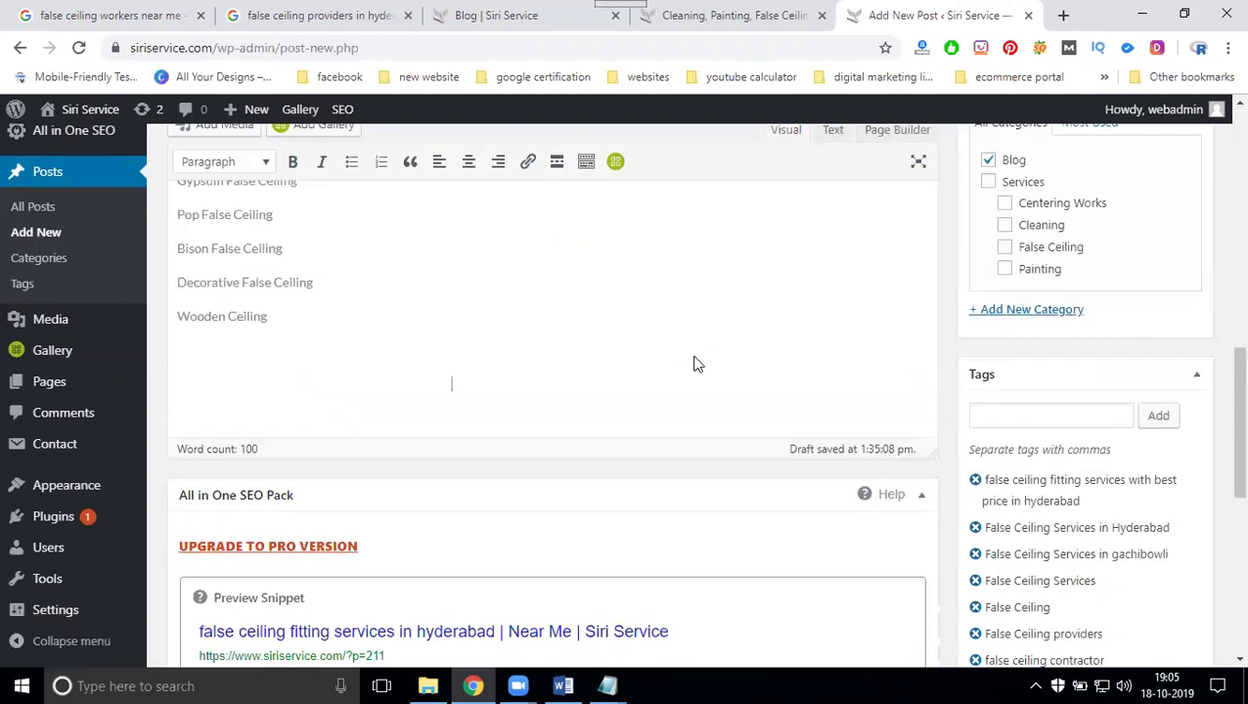
click(339, 349)
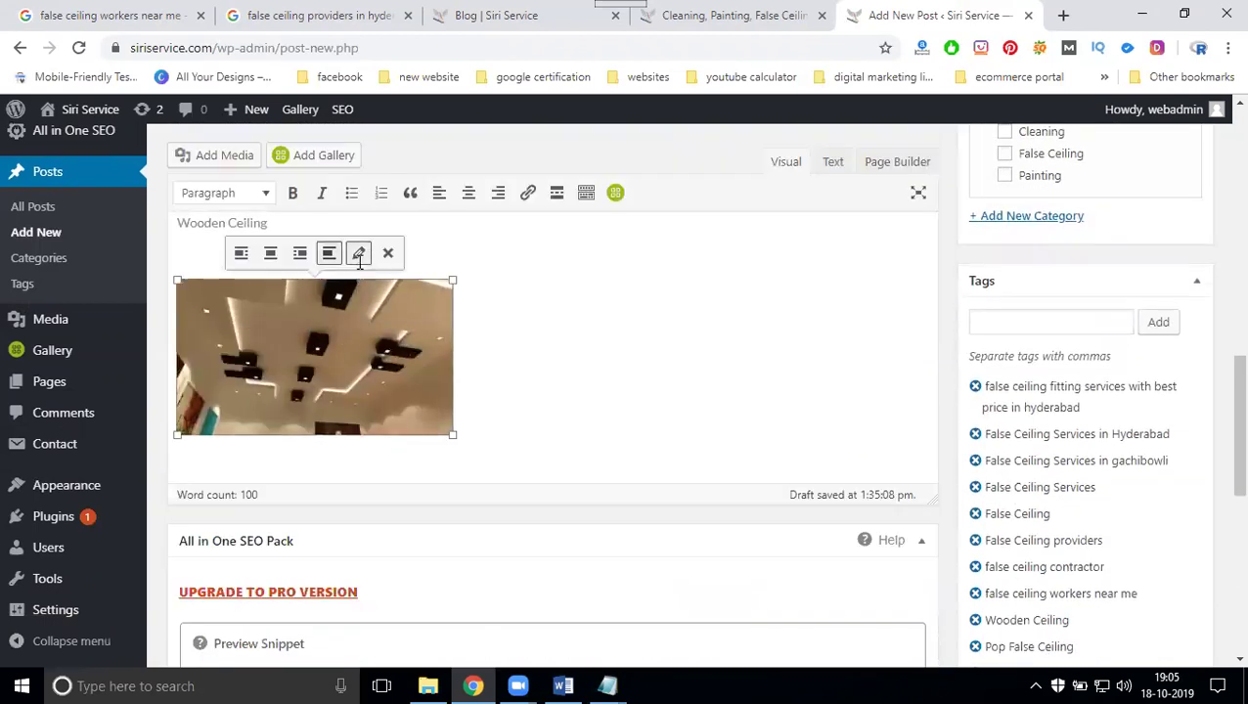
click(357, 252)
click(354, 424)
click(344, 477)
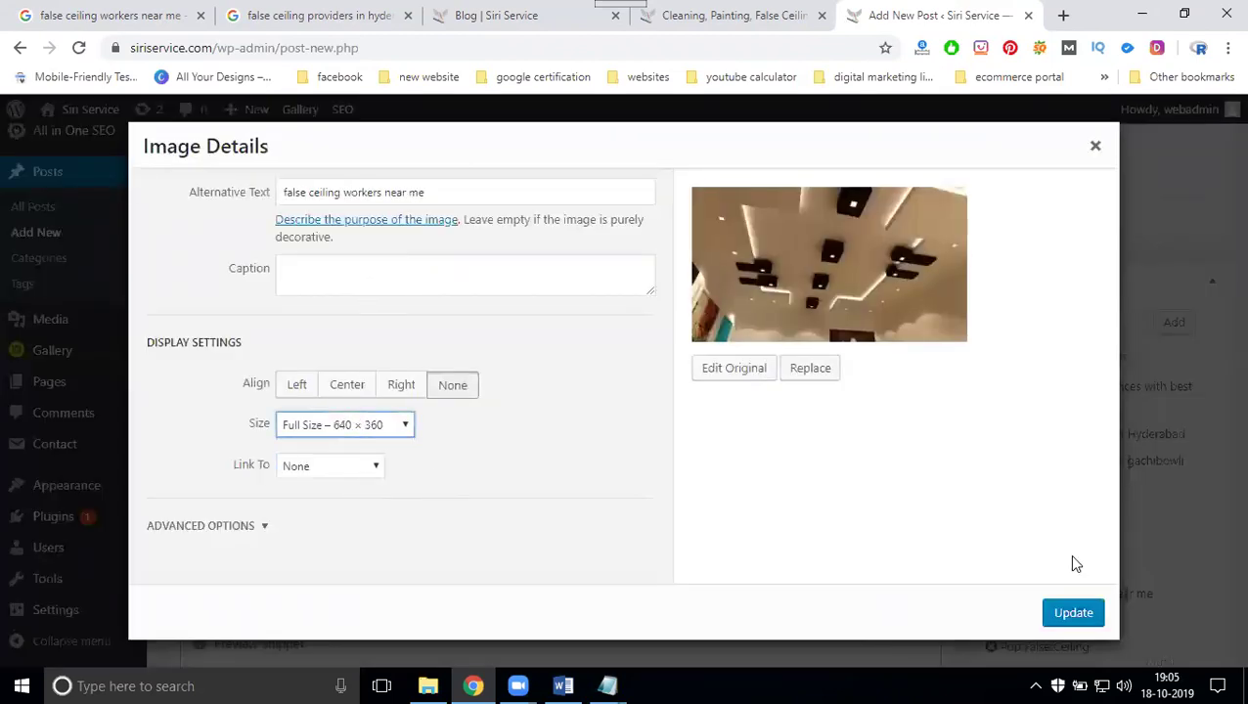
click(1072, 612)
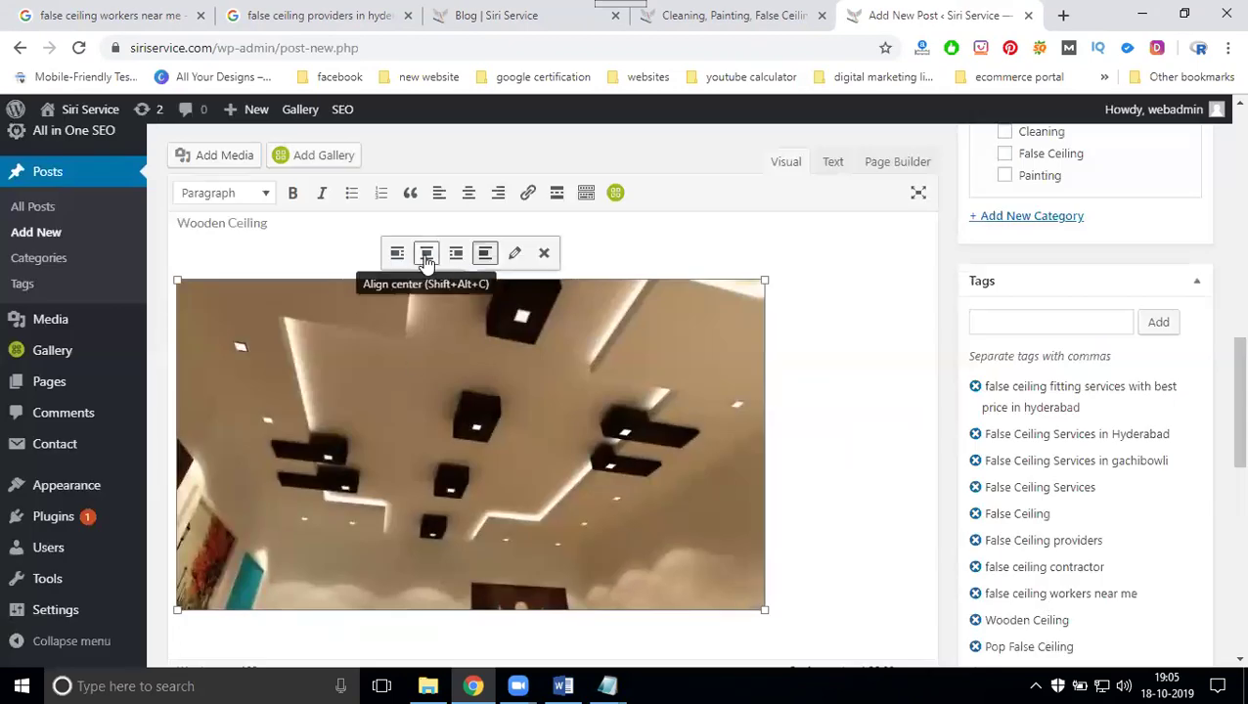
click(426, 253)
scroll(928, 384, up, 12)
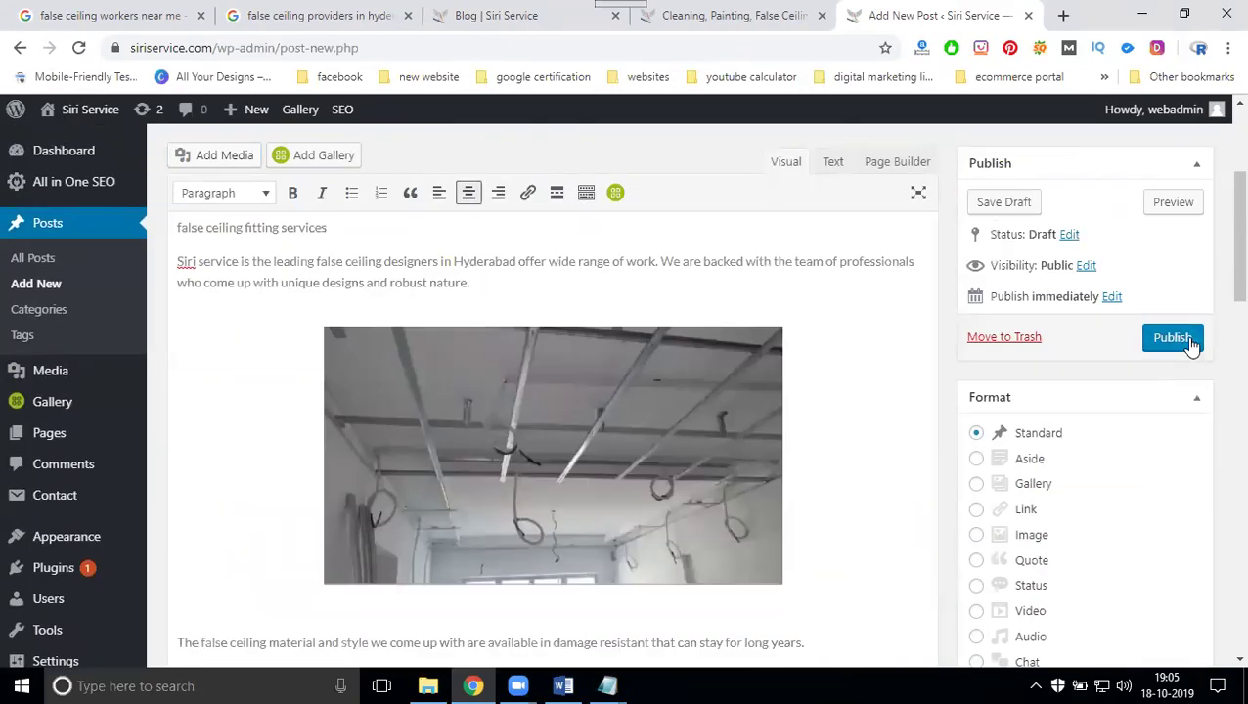
Publish the 'false ceiling fitting services in hyderabad' post and update it once more
click(1172, 339)
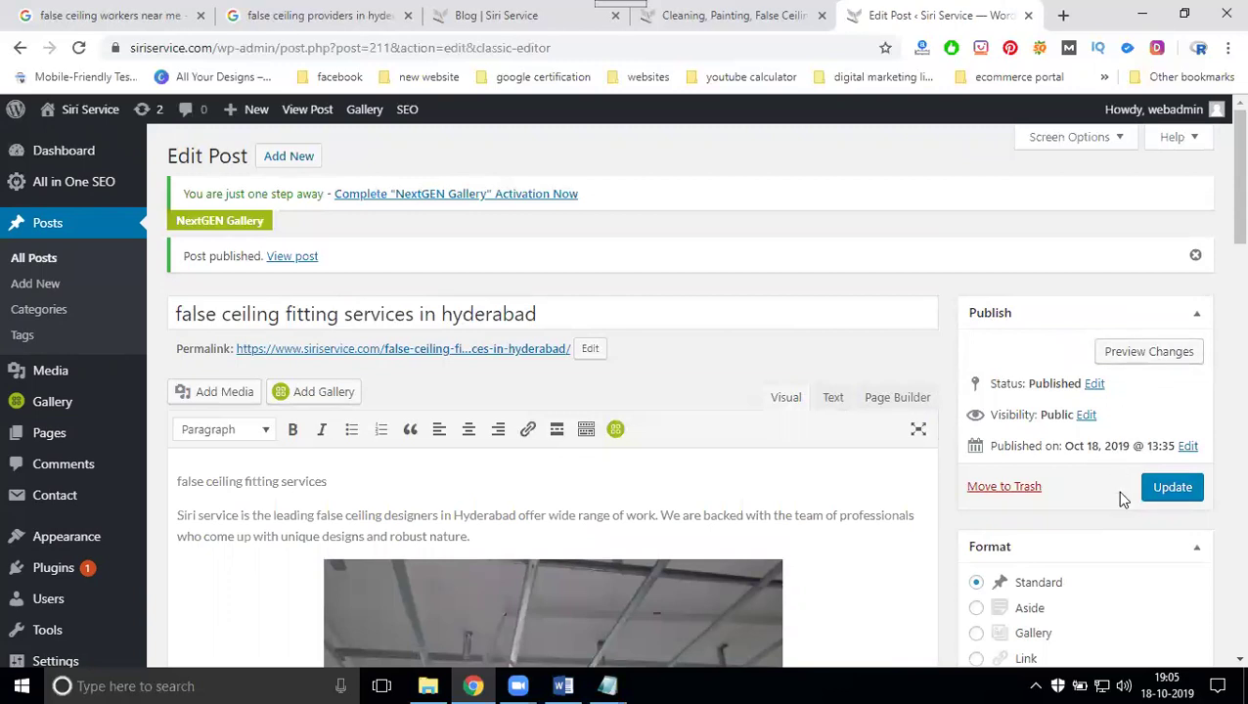
scroll(896, 354, down, 1)
click(1173, 395)
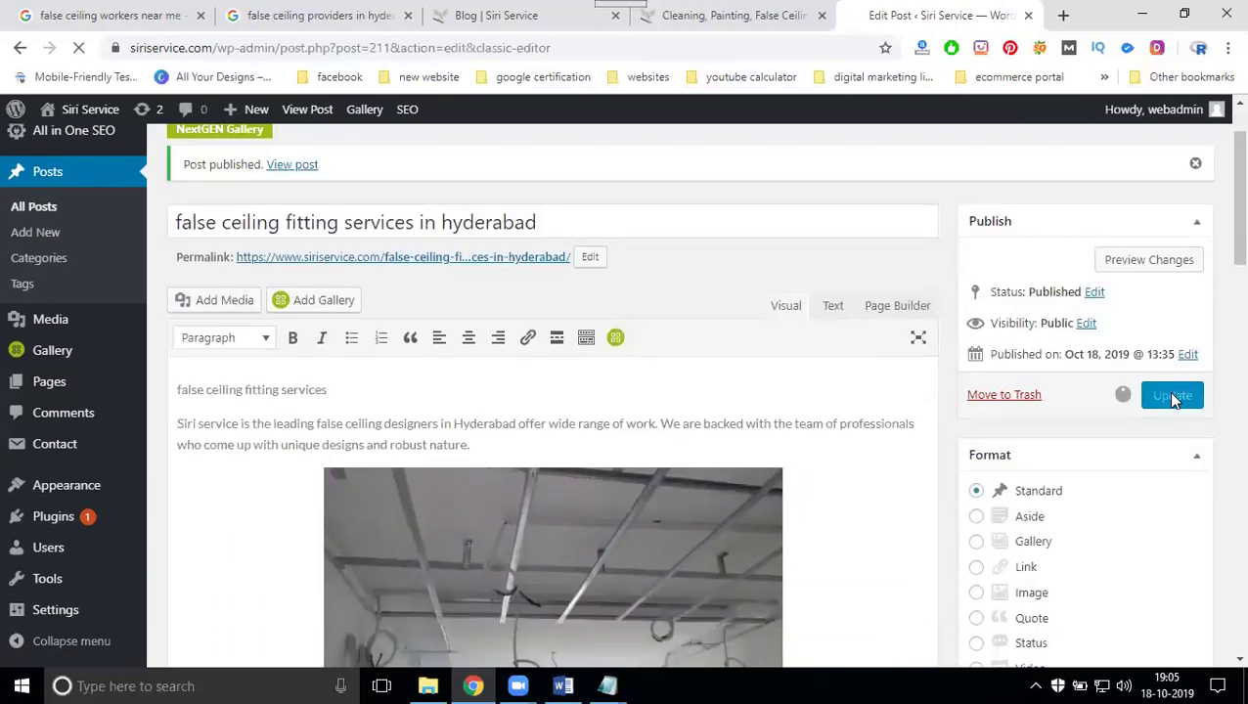
Open the false ceiling post from the Siri Service Blog page and select its web address
click(738, 15)
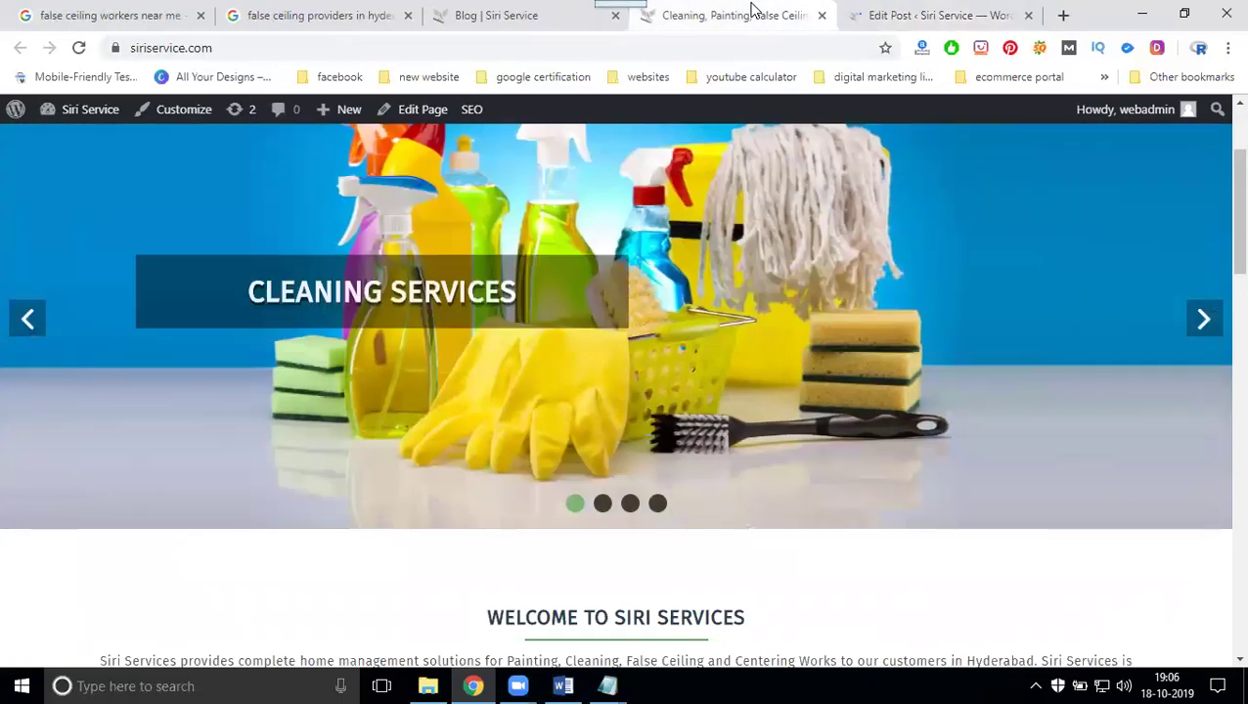
scroll(898, 229, up, 2)
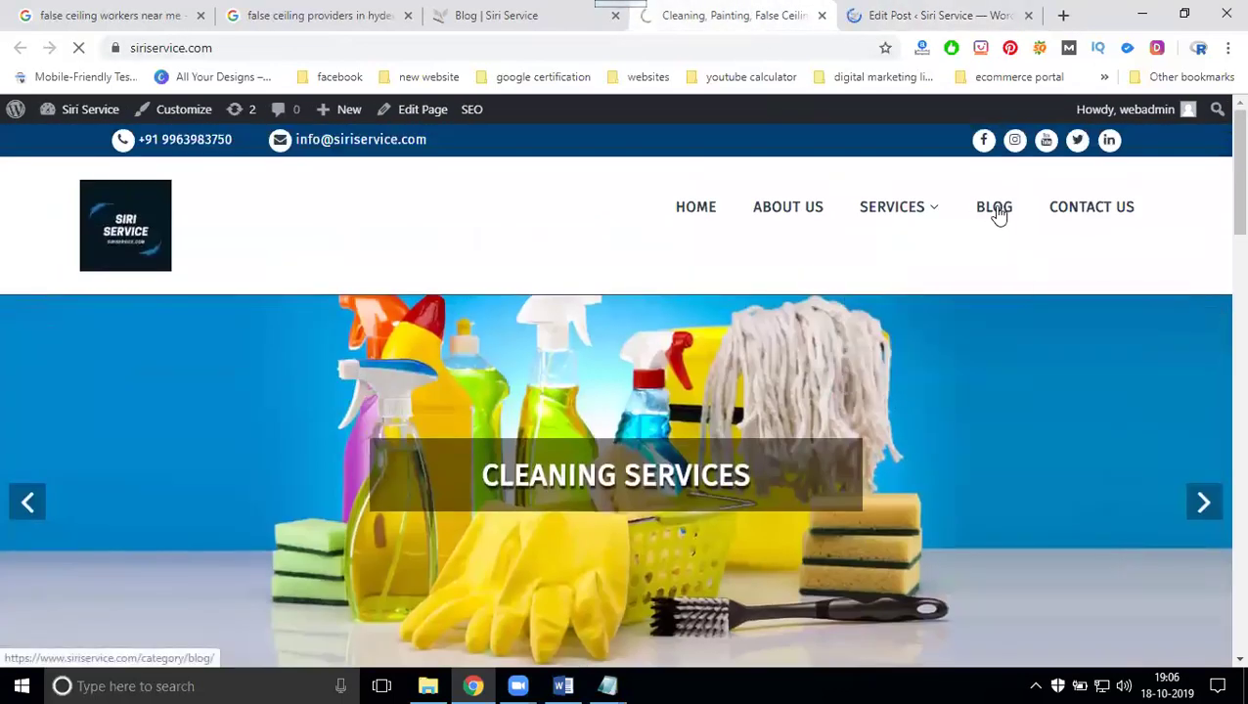
click(996, 214)
scroll(459, 268, down, 5)
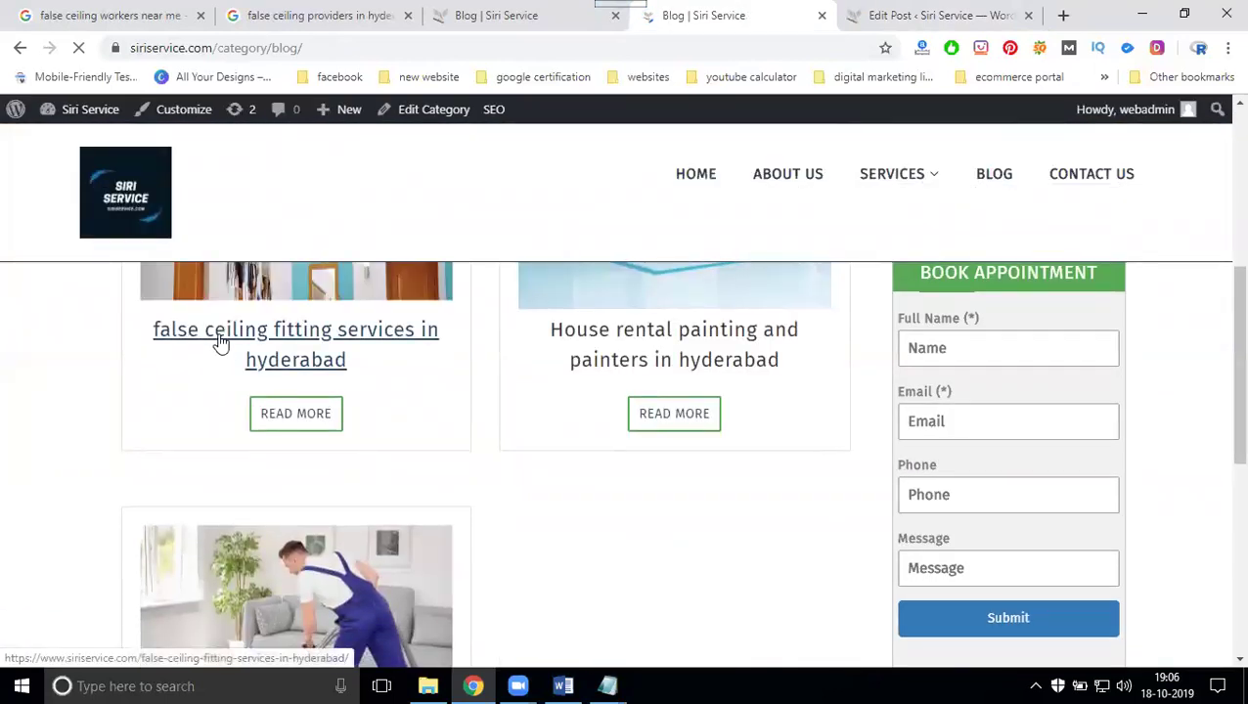
click(318, 418)
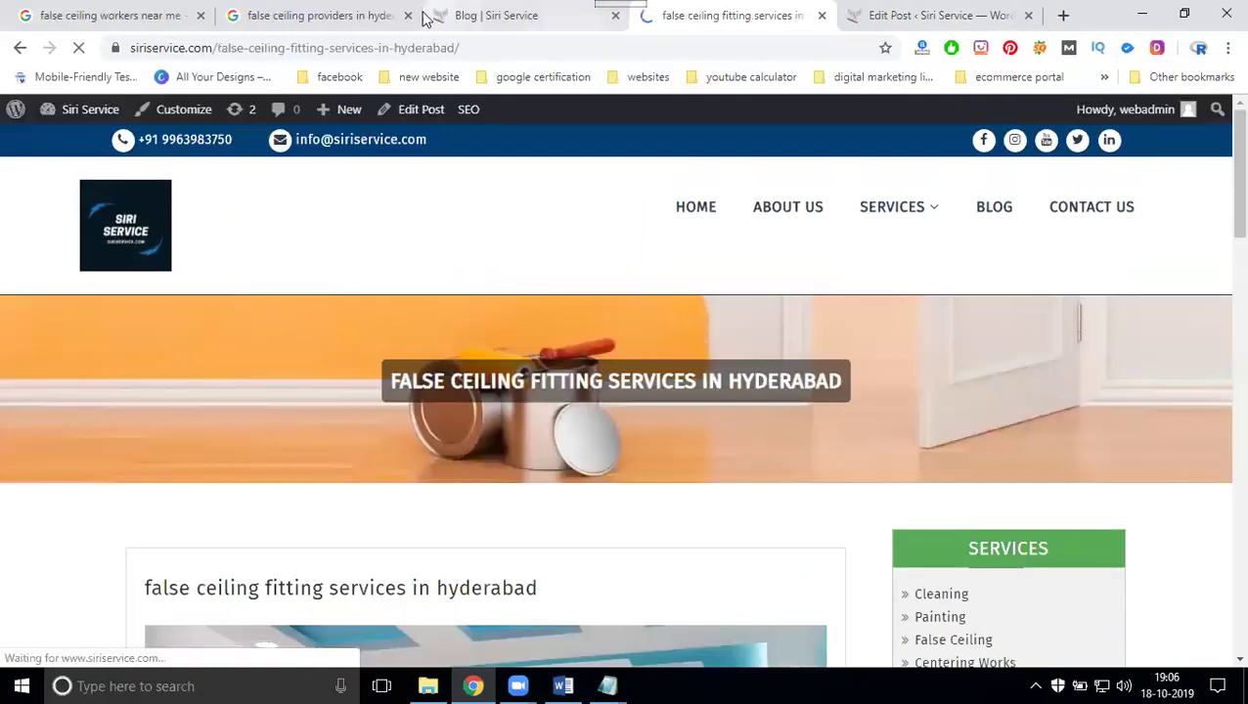
click(386, 54)
key(ctrl+c)
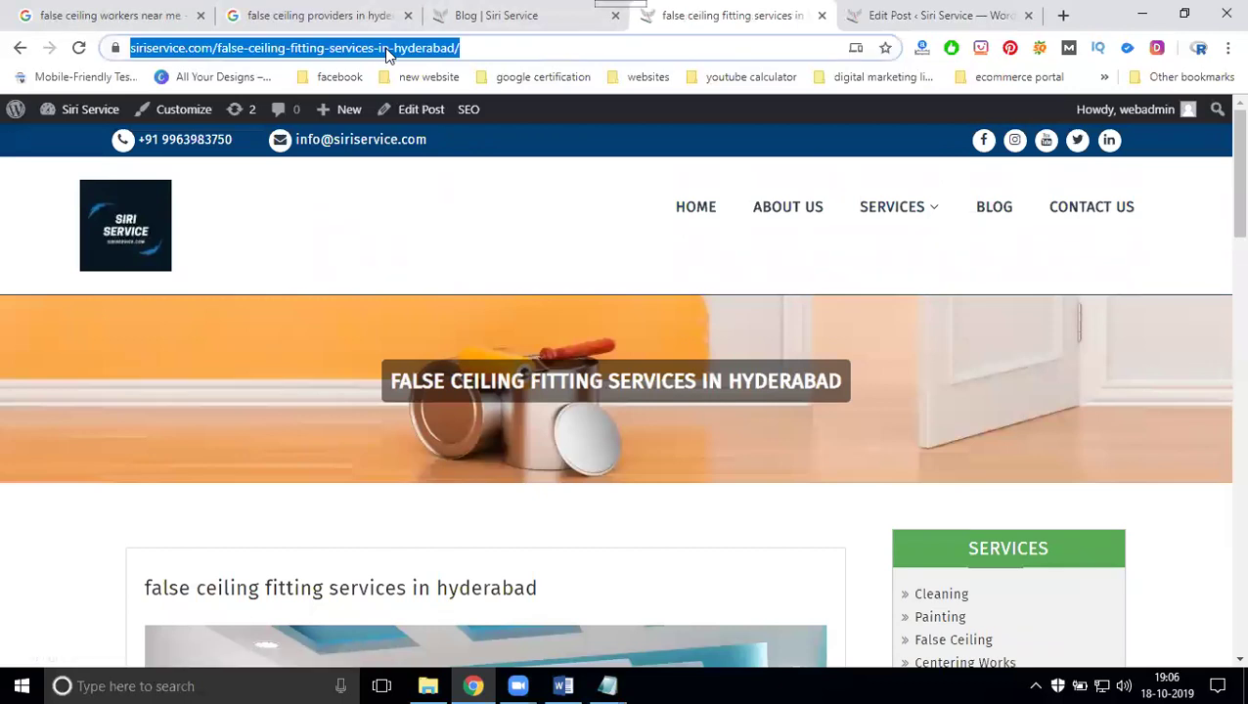
click(607, 685)
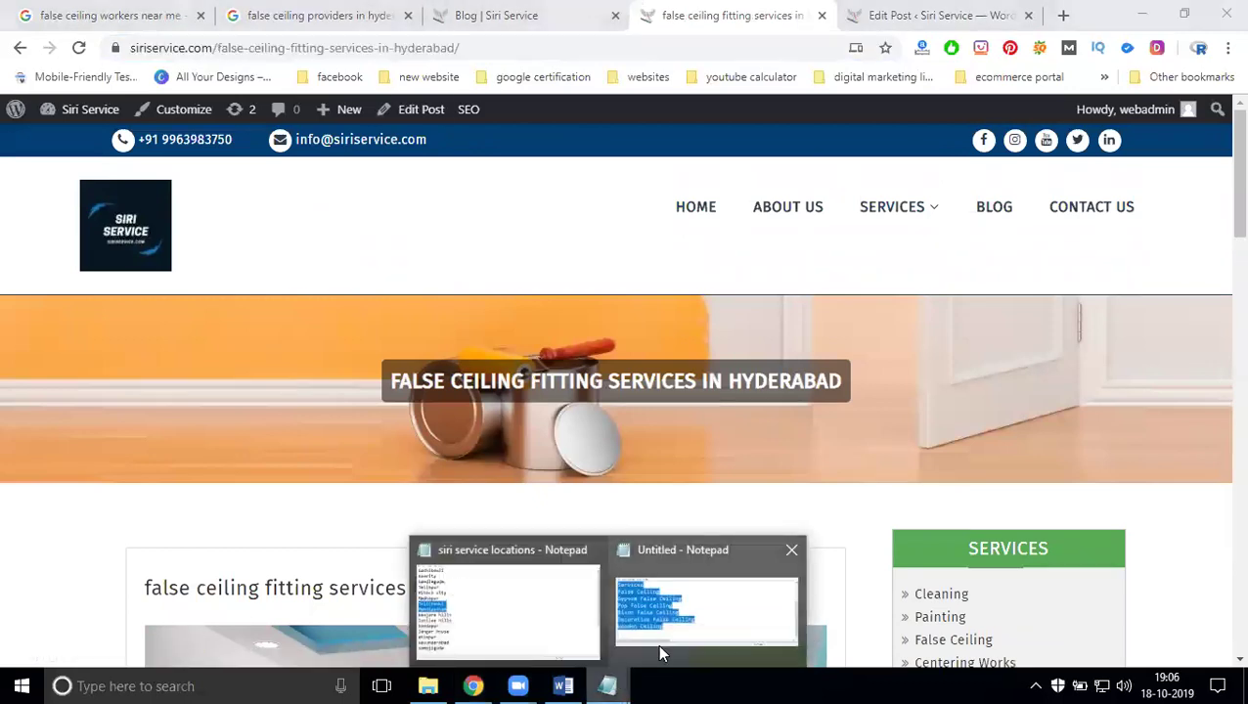
Paste the post URL into Notepad to check its slug, then undo the paste and minimise
click(659, 647)
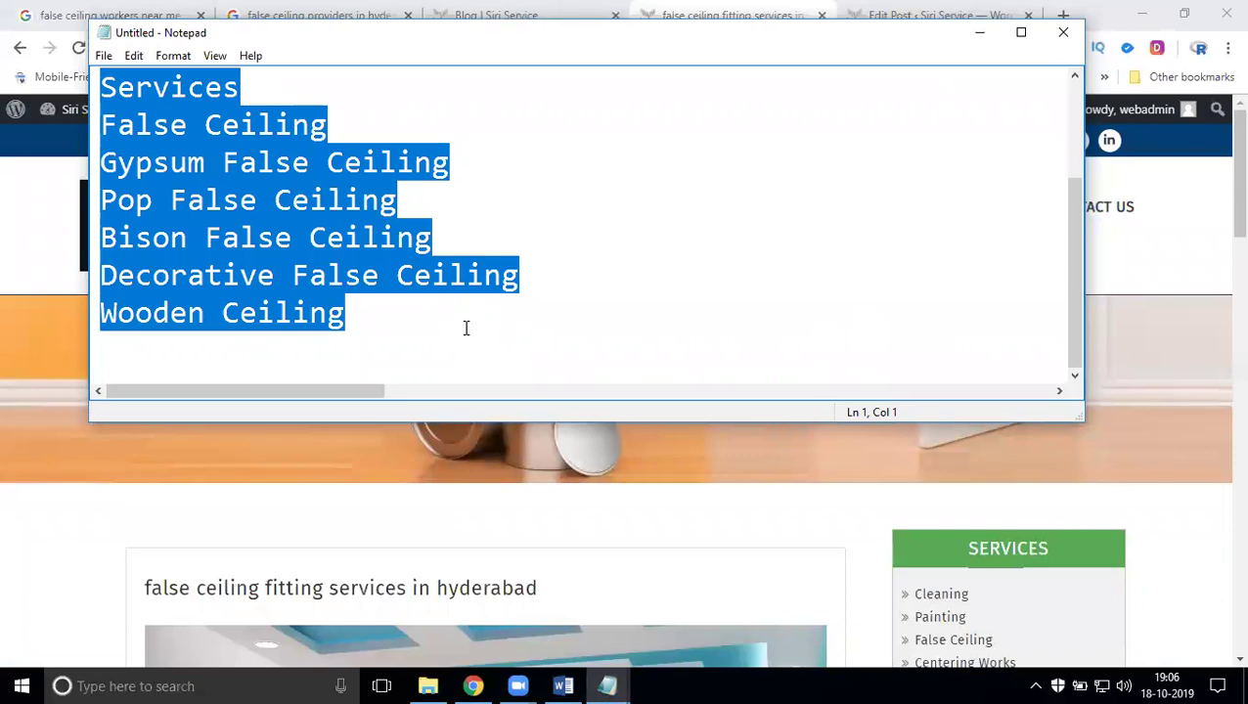
key(ctrl+v)
click(1021, 32)
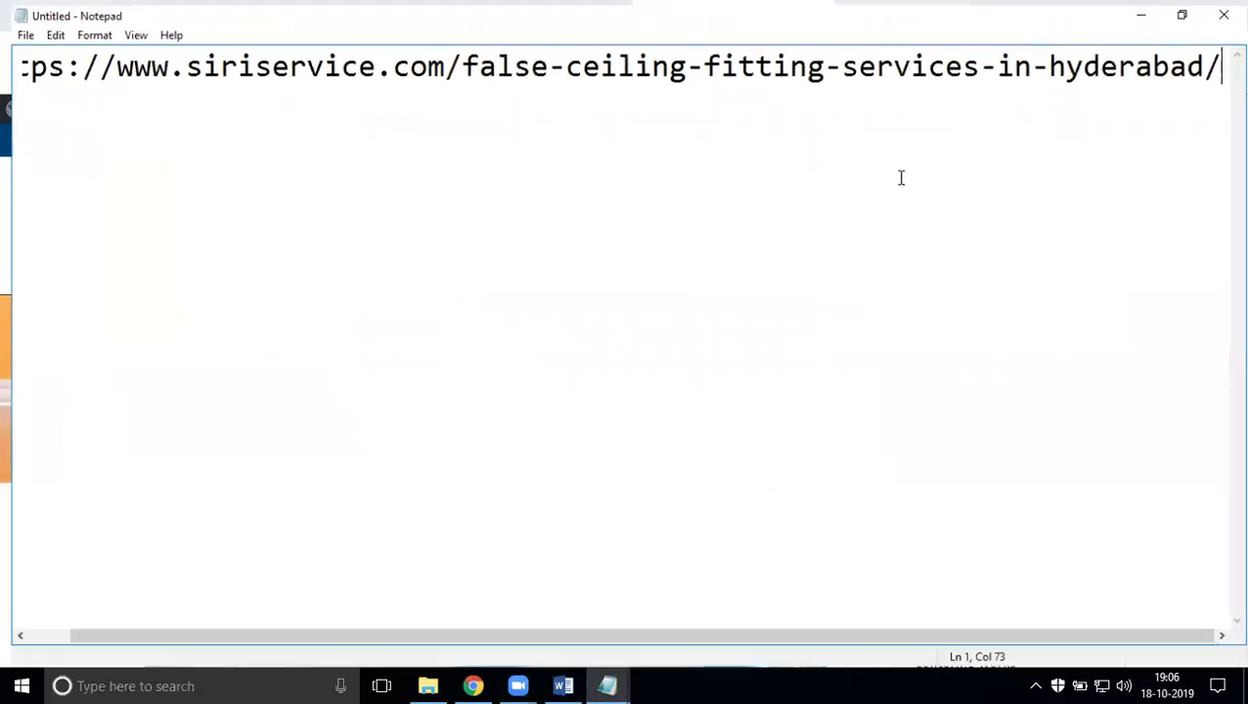
key(Home)
key(End)
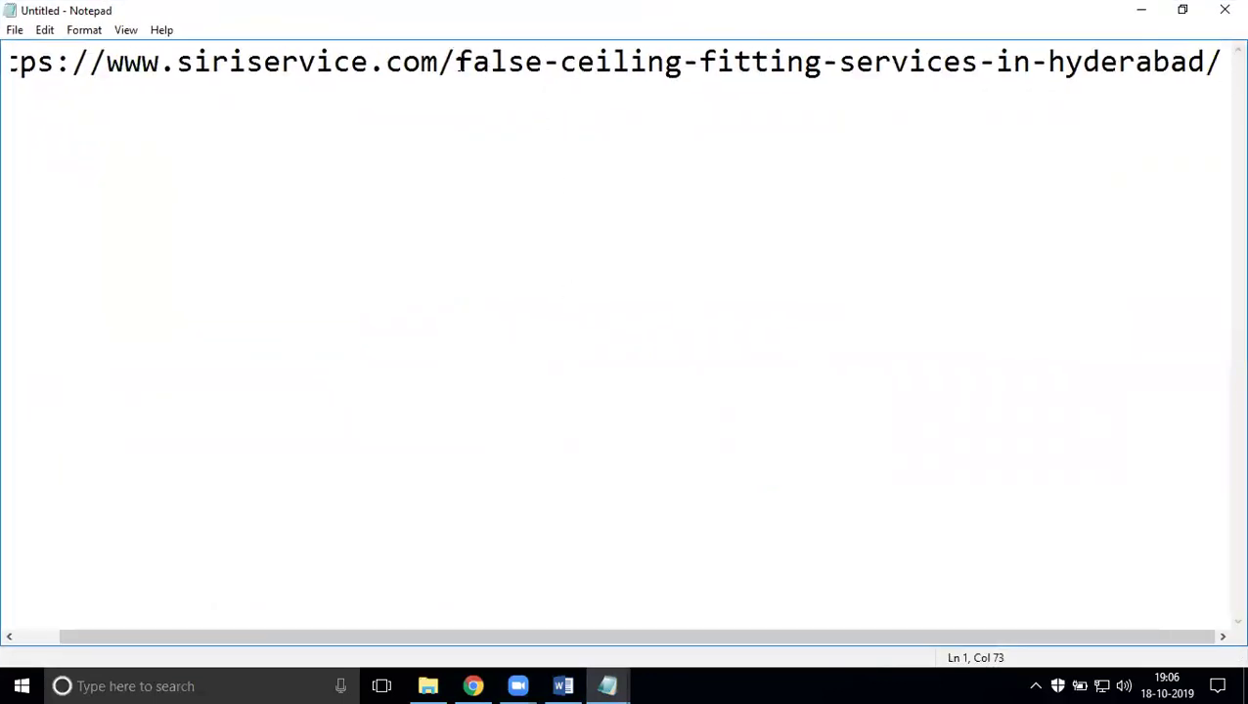
drag(469, 64, 1202, 64)
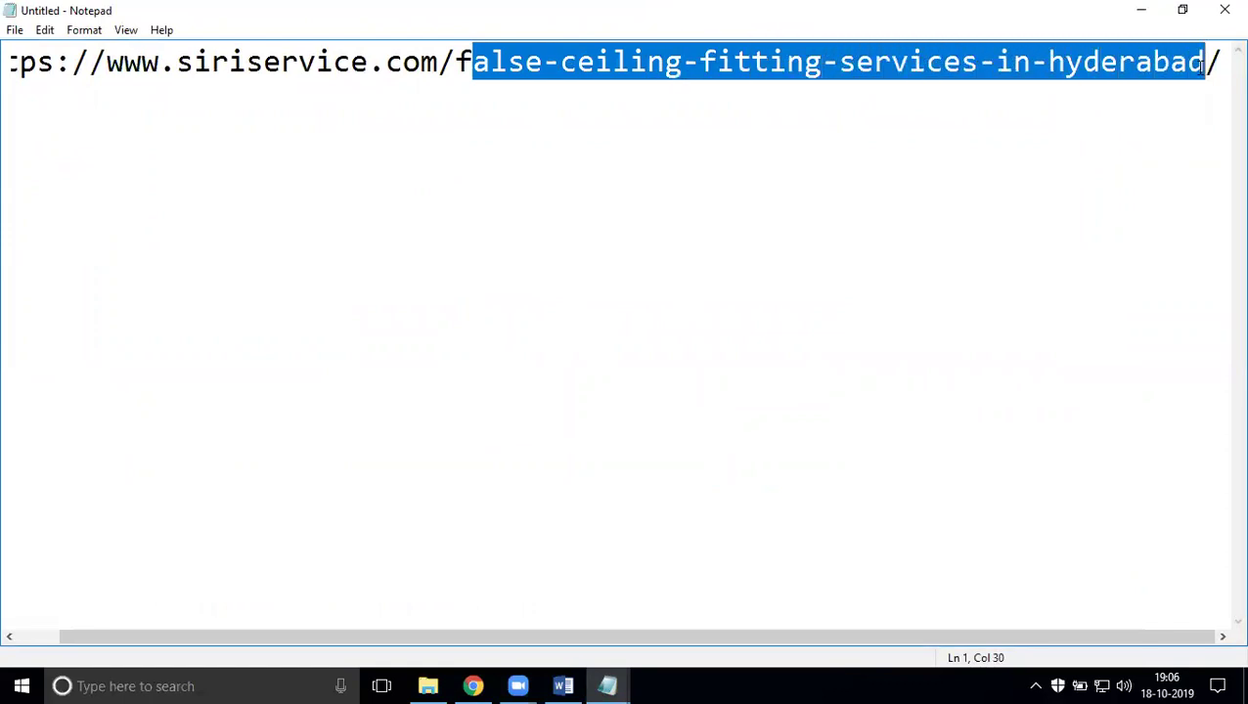
key(ctrl+z)
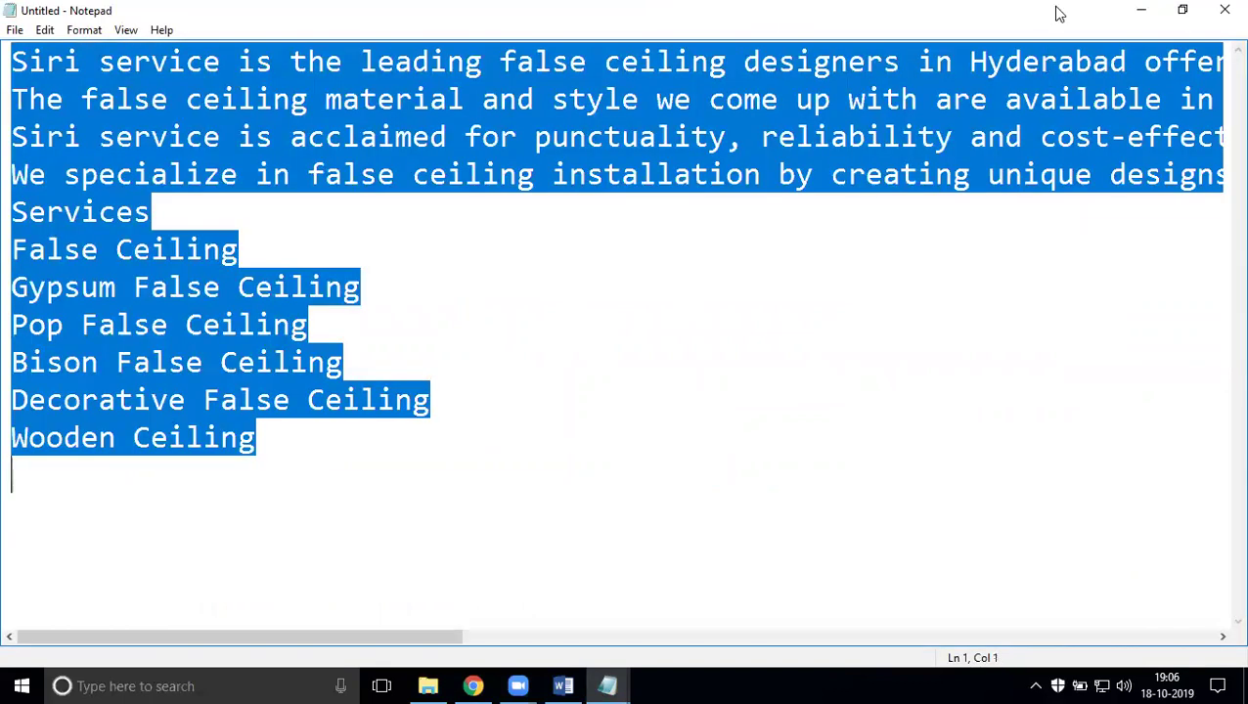
click(1139, 11)
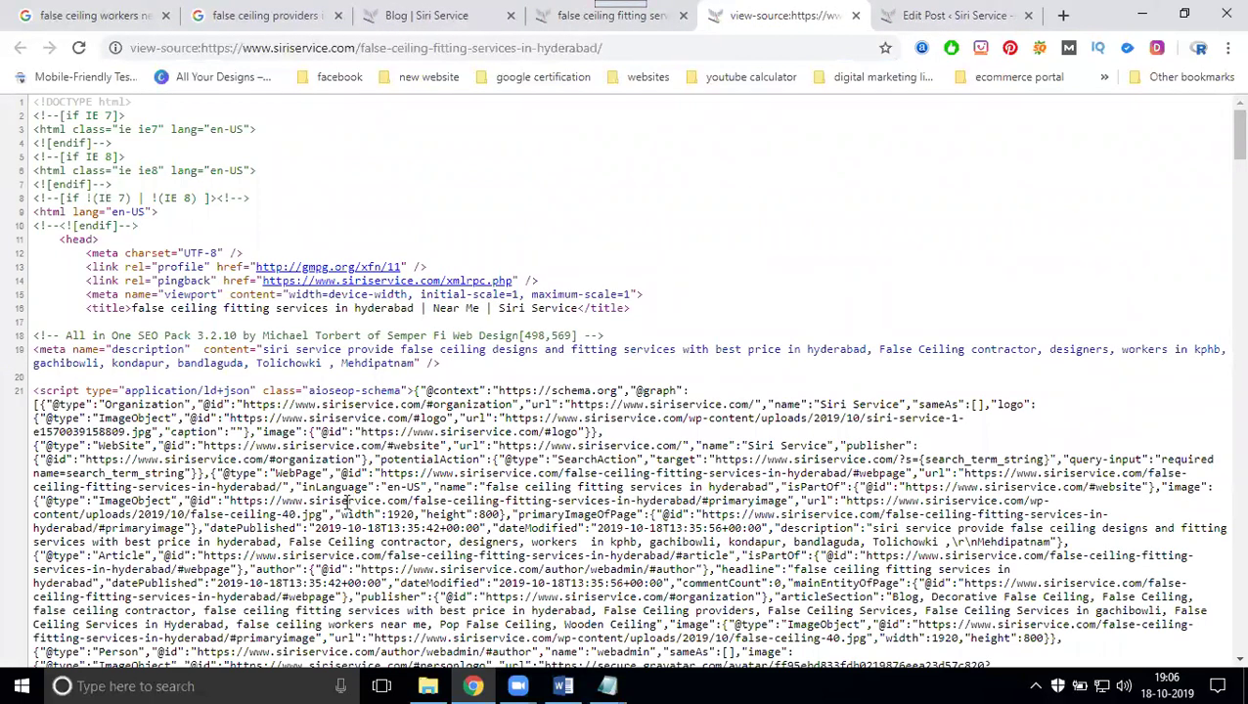
Zoom the page source to 250% and highlight the SEO title and meta description lines
key(ctrl+plus)
key(ctrl+plus)
key(ctrl+plus)
key(ctrl+plus)
key(ctrl+plus)
key(ctrl+plus)
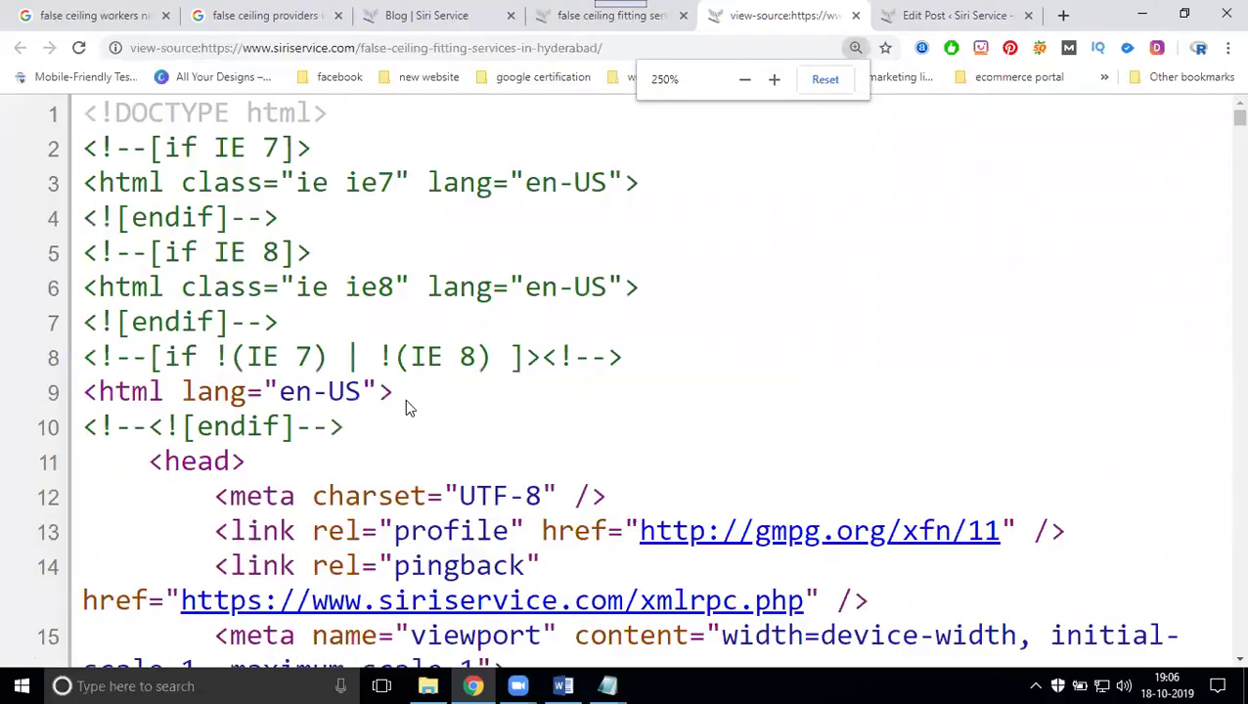
scroll(409, 409, down, 3)
drag(328, 245, 1097, 247)
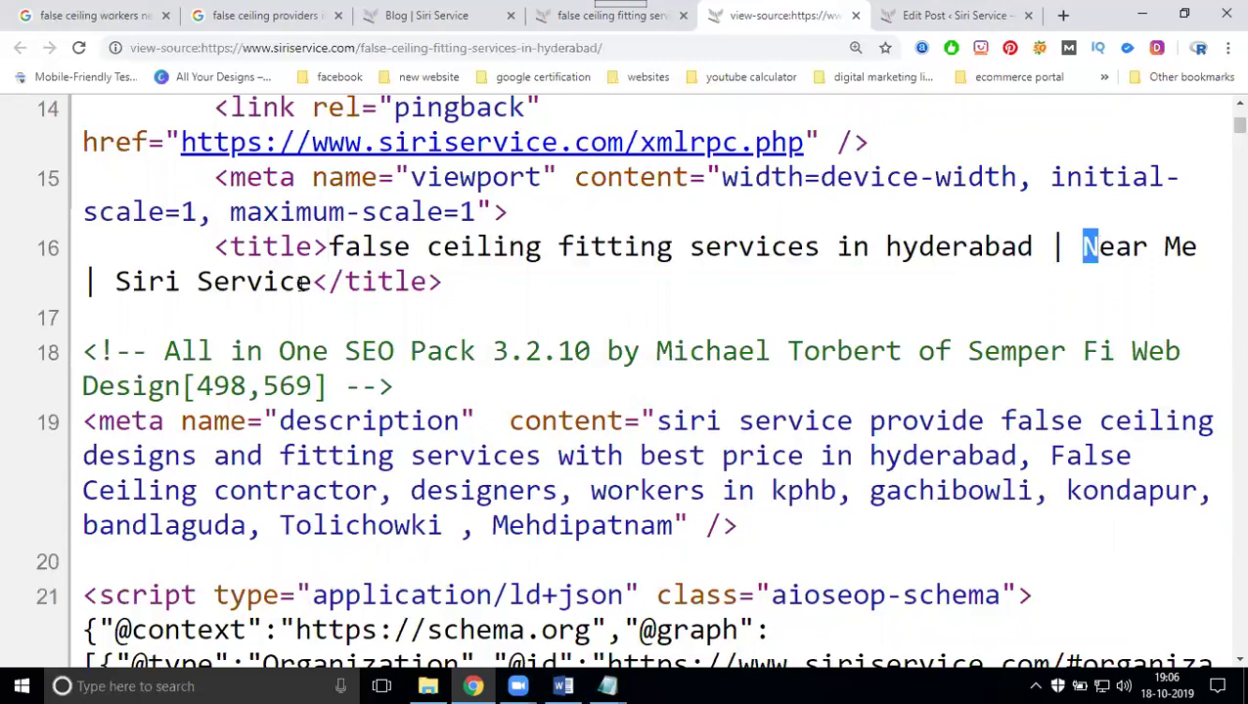
drag(313, 280, 212, 281)
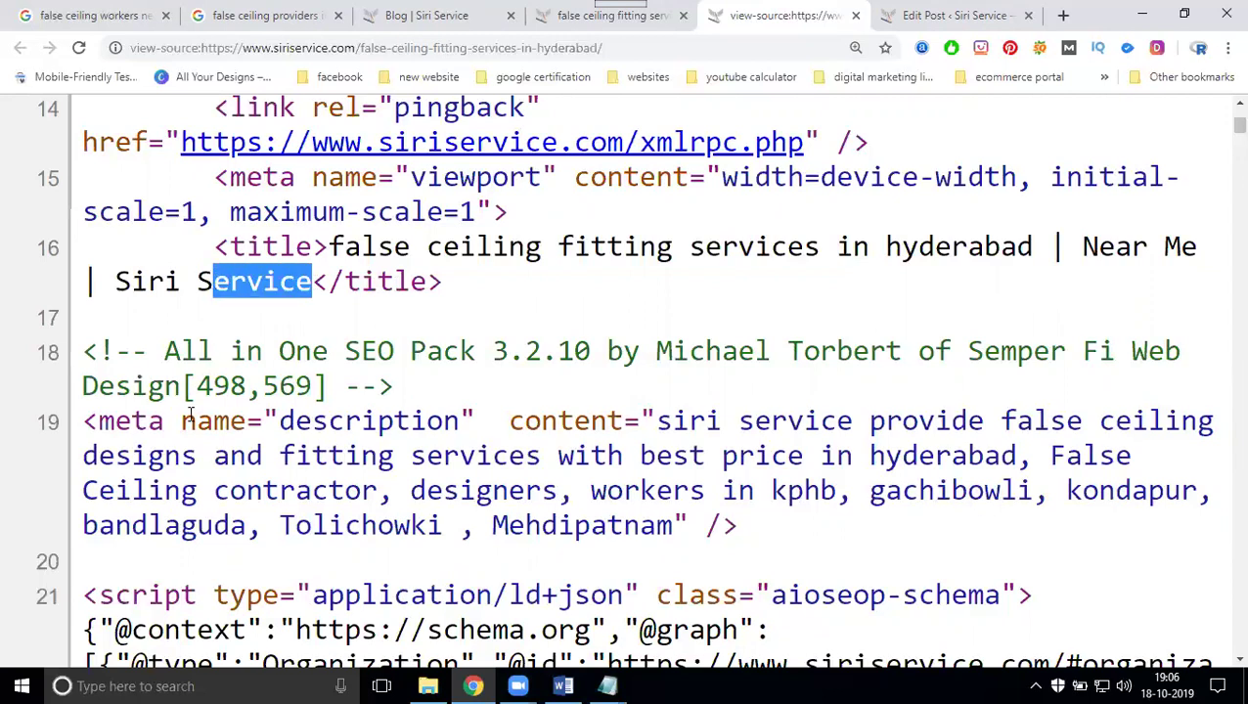
scroll(190, 411, down, 1)
drag(656, 332, 972, 363)
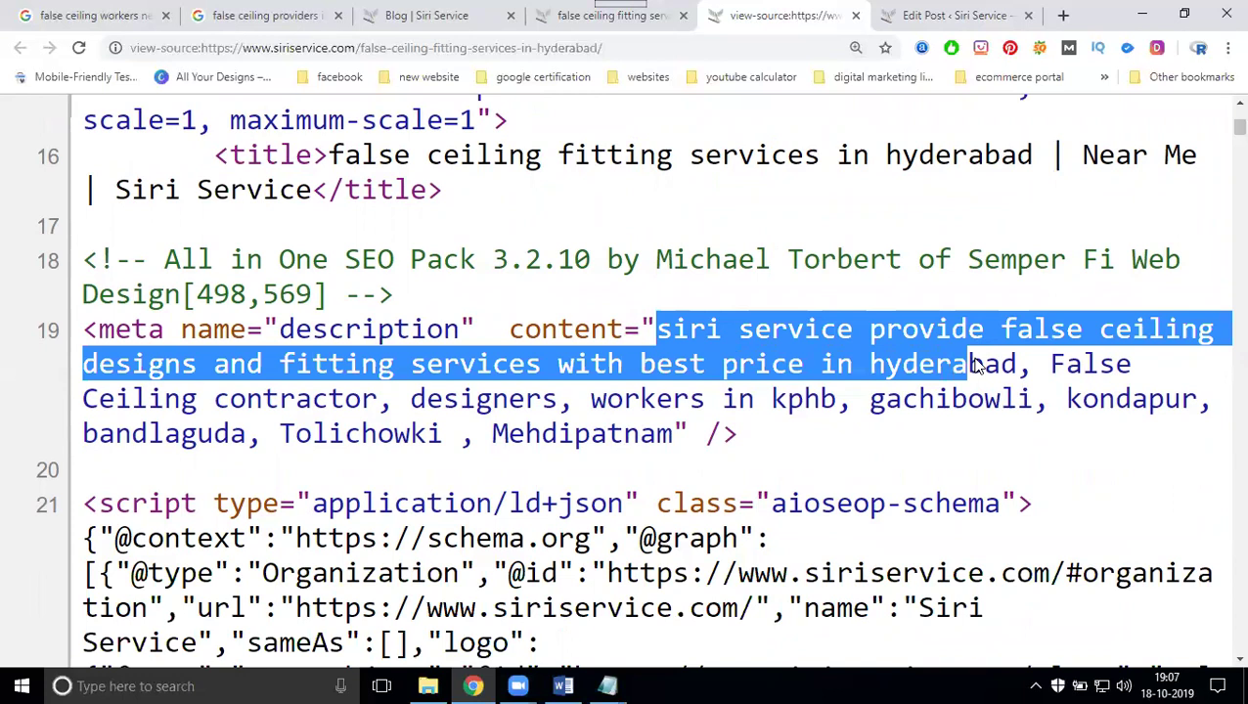
click(1017, 363)
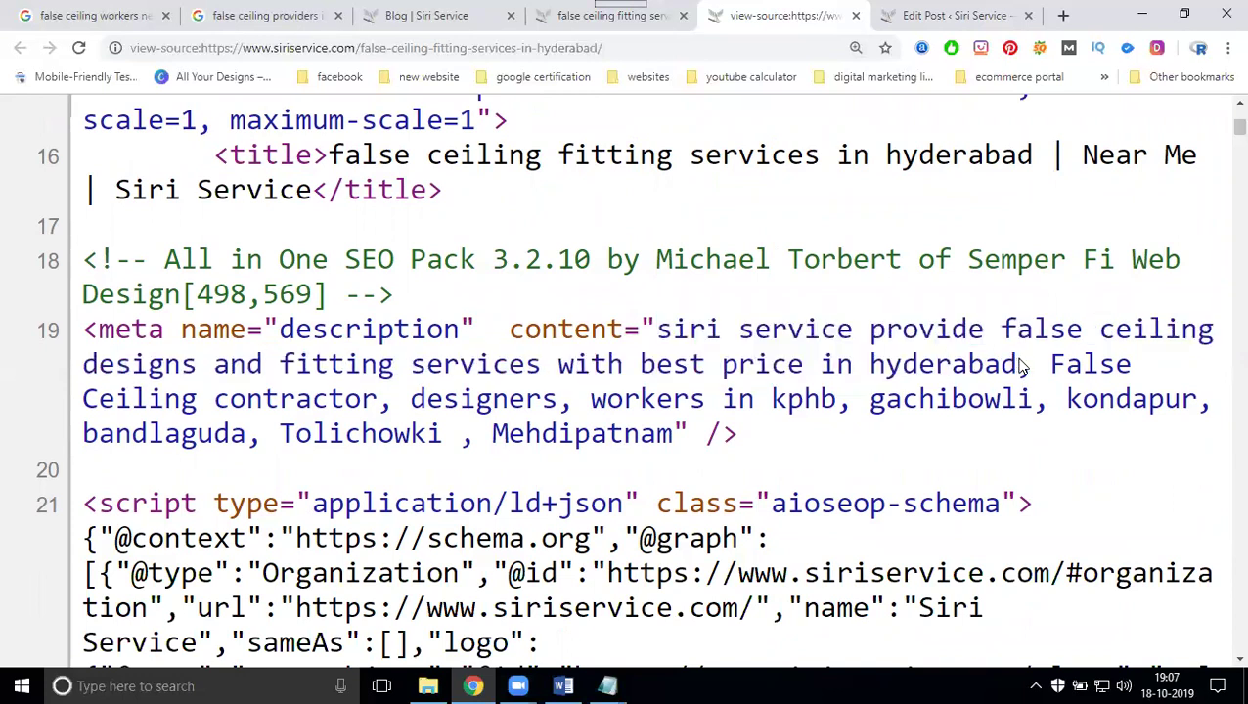
drag(1020, 365, 660, 332)
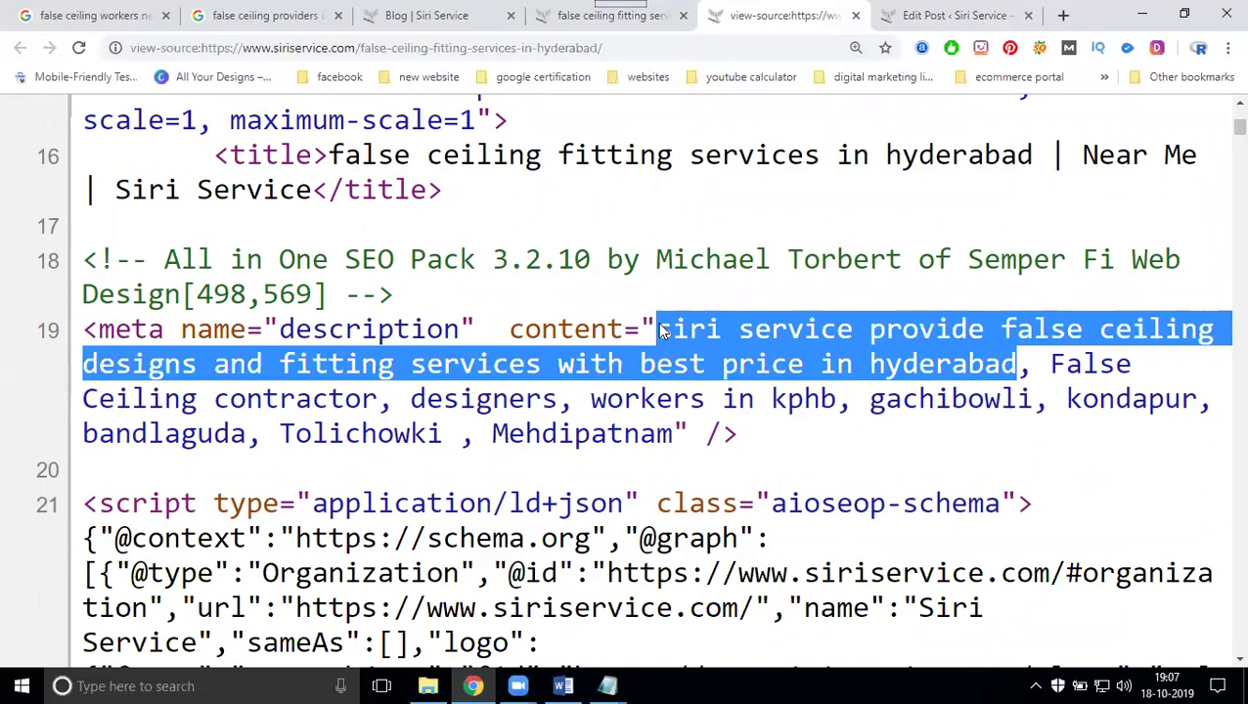
drag(411, 403, 295, 404)
drag(591, 404, 673, 404)
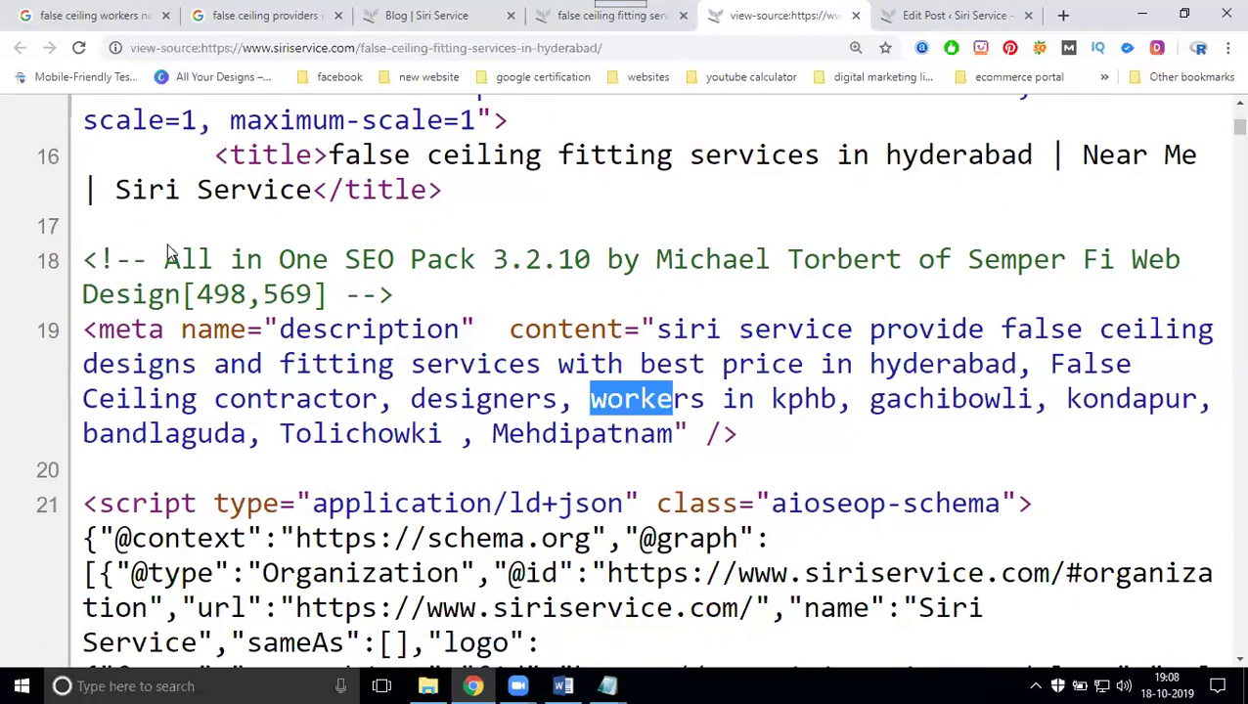
drag(164, 259, 476, 266)
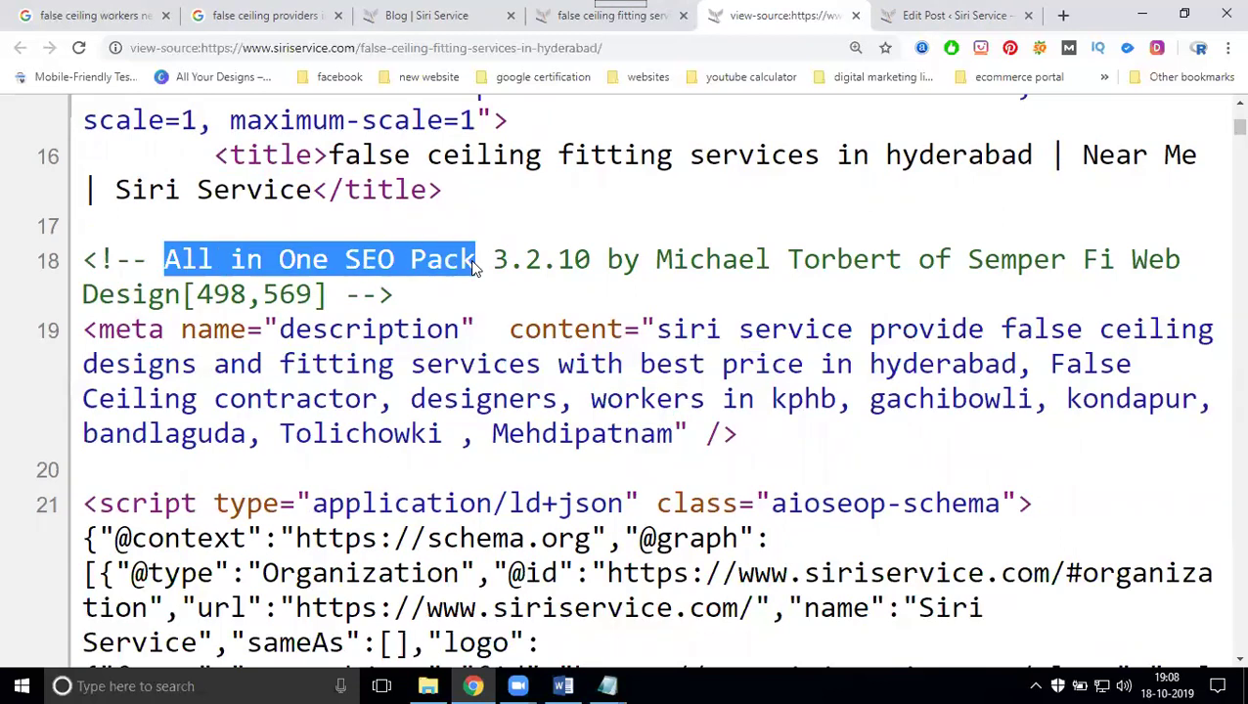